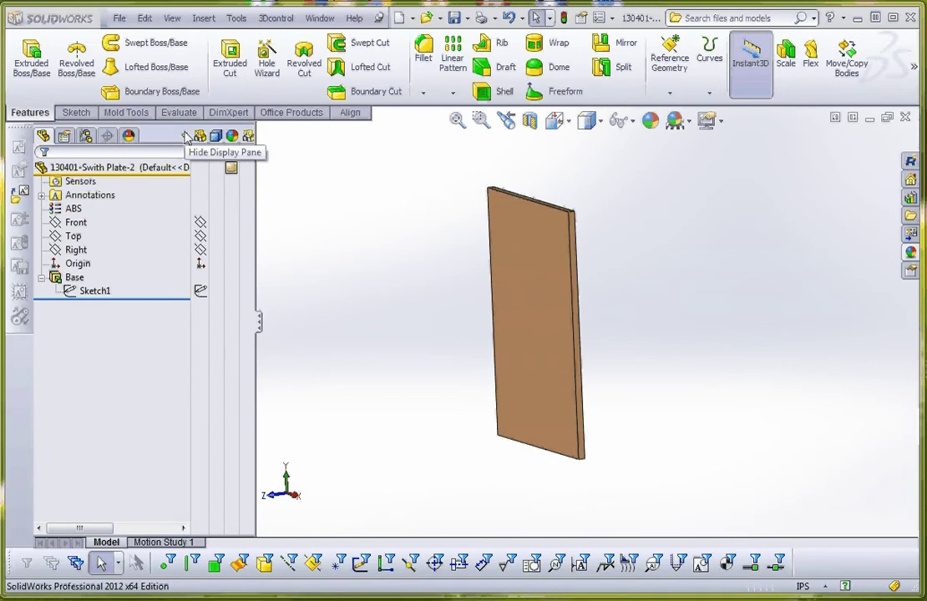
Step: Change the whole part's appearance color to light red from the standard palette
{"action": "left_click", "coordinate": [185, 136]}
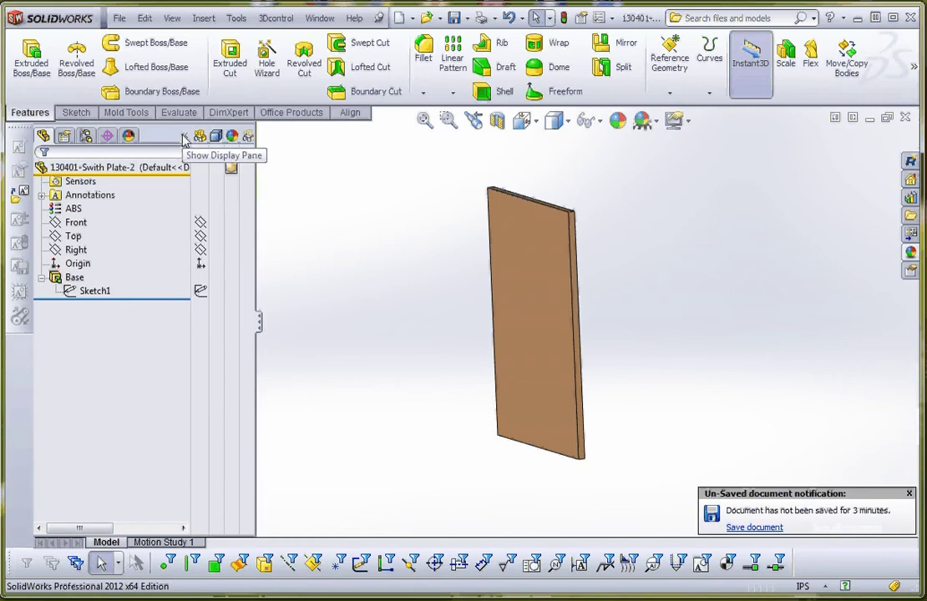
{"action": "left_click", "coordinate": [183, 137]}
{"action": "left_click", "coordinate": [231, 168]}
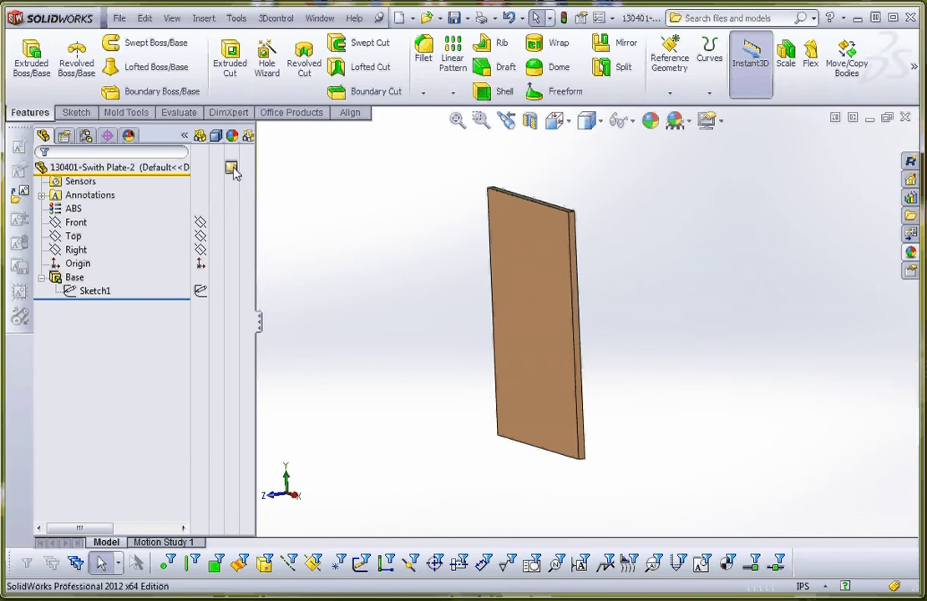
{"action": "left_click", "coordinate": [233, 169]}
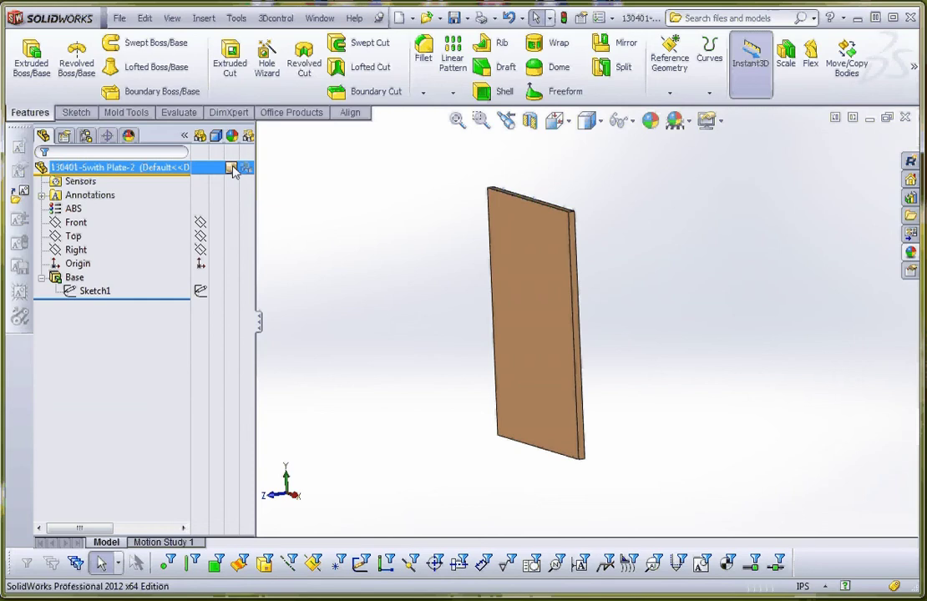
{"action": "left_click", "coordinate": [232, 170]}
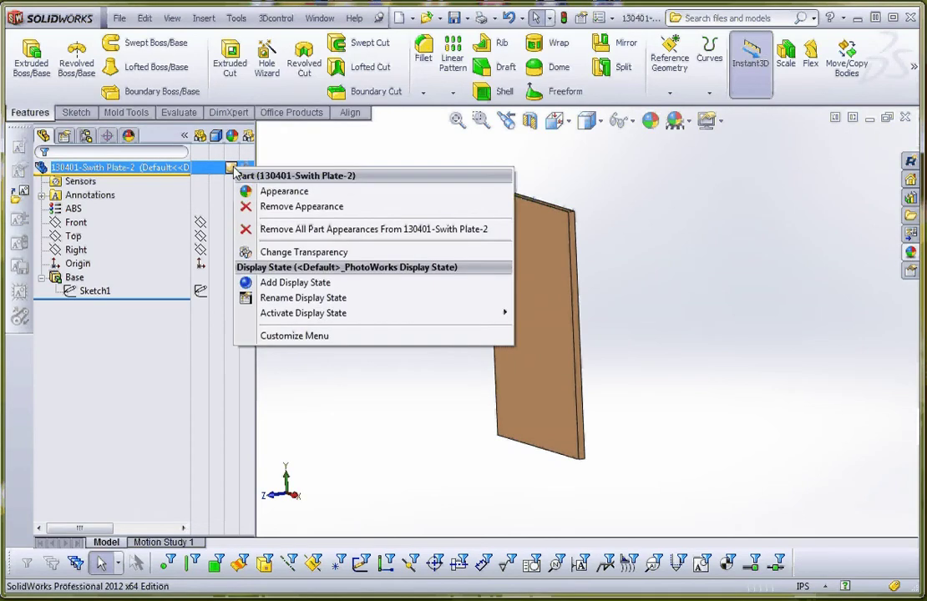
{"action": "left_click", "coordinate": [301, 195]}
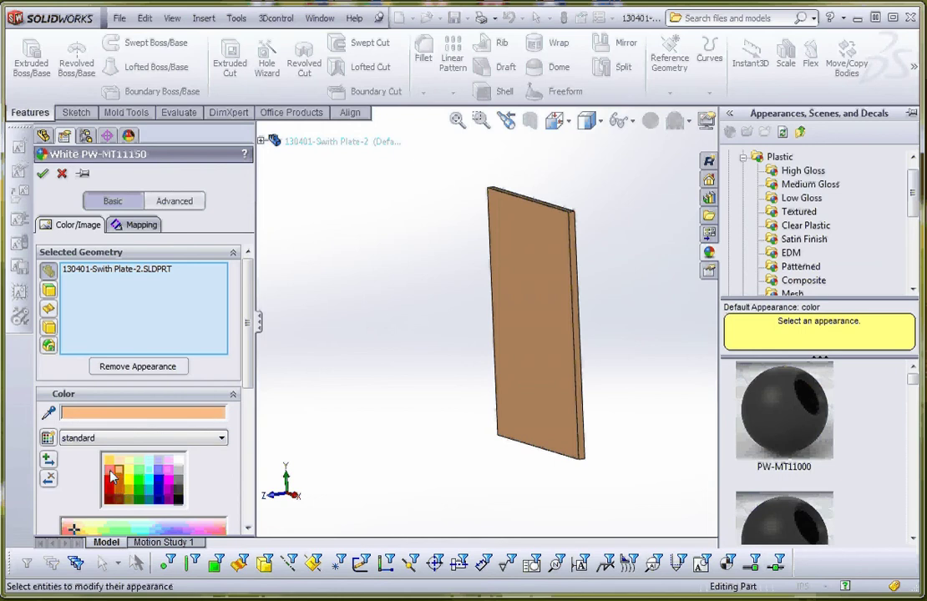
{"action": "left_click", "coordinate": [111, 474]}
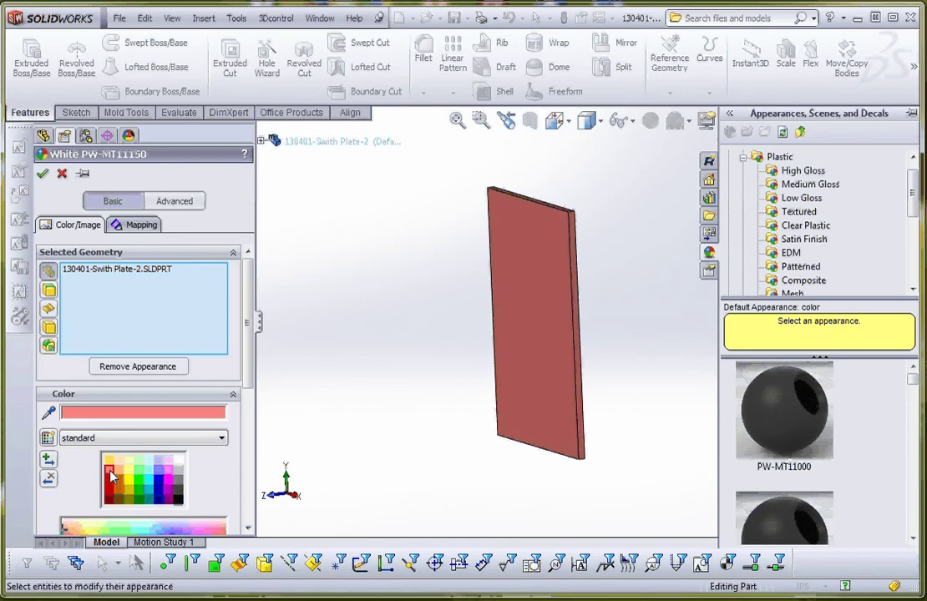
{"action": "left_click", "coordinate": [42, 175]}
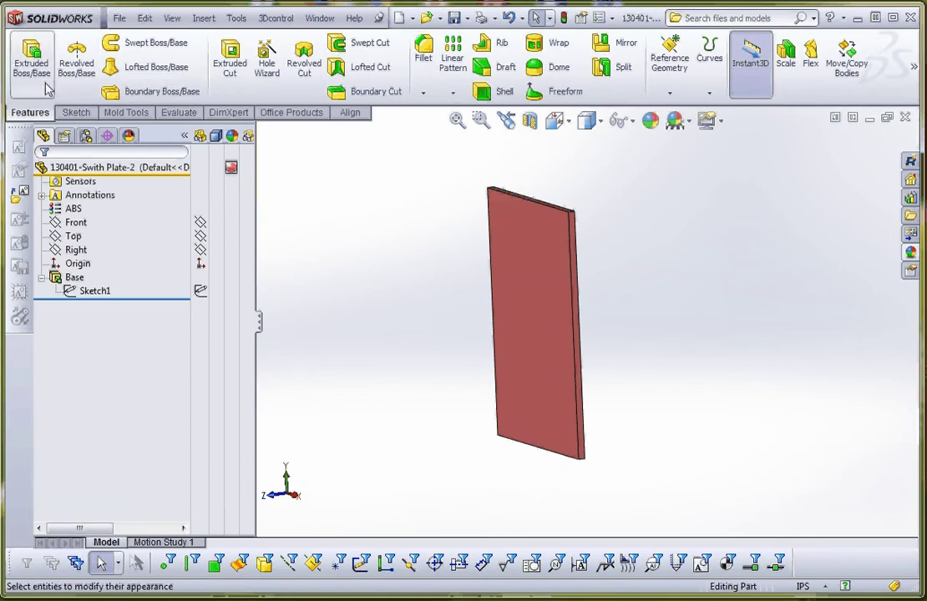
Step: Set up a chamfer on the four outer edges of the plate's front face
{"action": "left_click", "coordinate": [425, 95]}
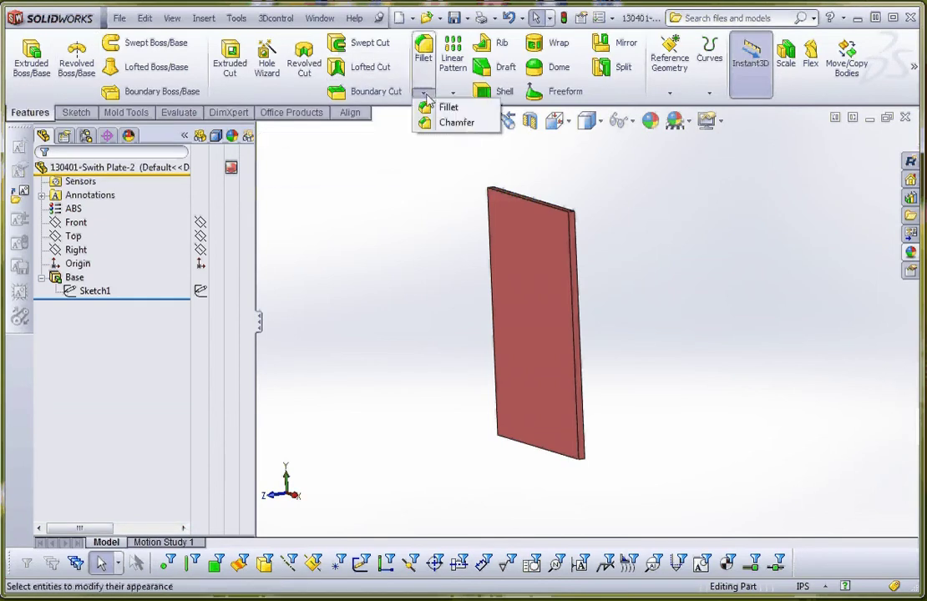
{"action": "left_click", "coordinate": [464, 123]}
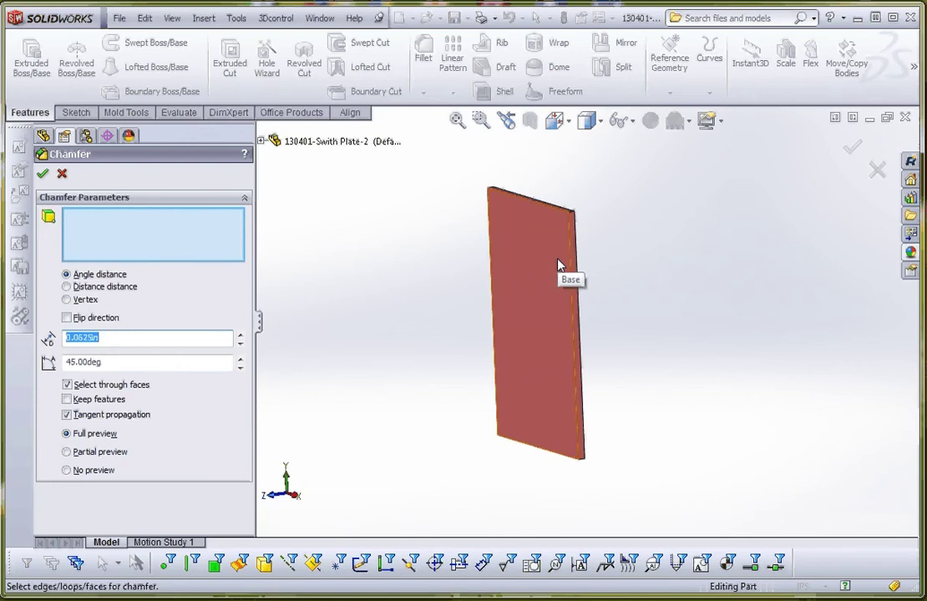
{"action": "left_click", "coordinate": [539, 206]}
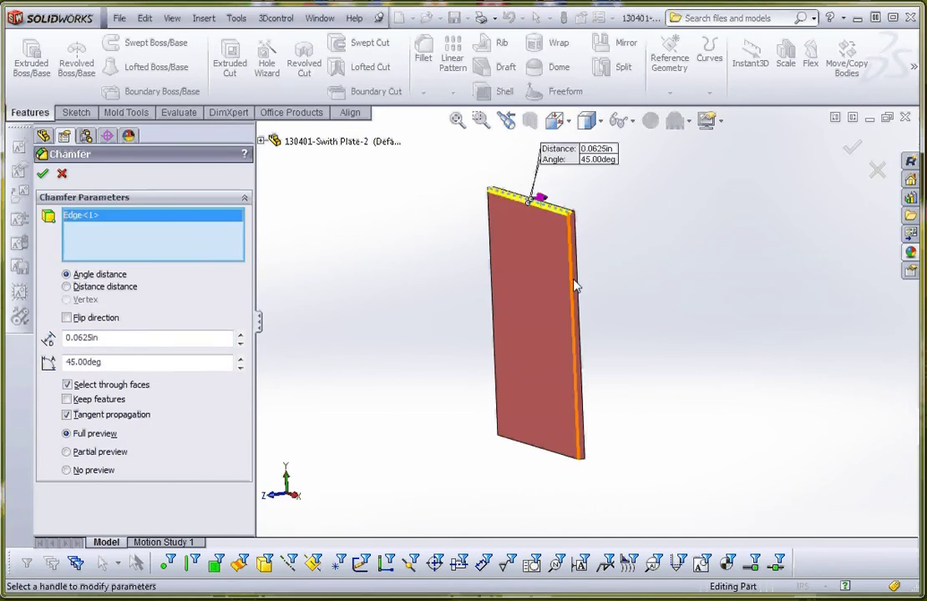
{"action": "left_click", "coordinate": [578, 333]}
{"action": "left_click", "coordinate": [543, 445]}
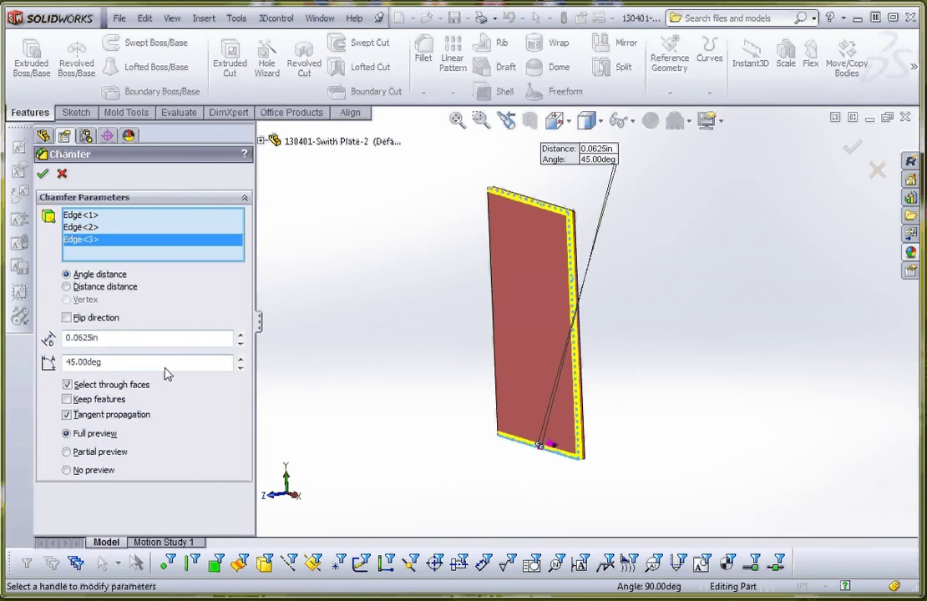
{"action": "middle_click_drag", "start_coordinate": [356, 385], "coordinate": [531, 419]}
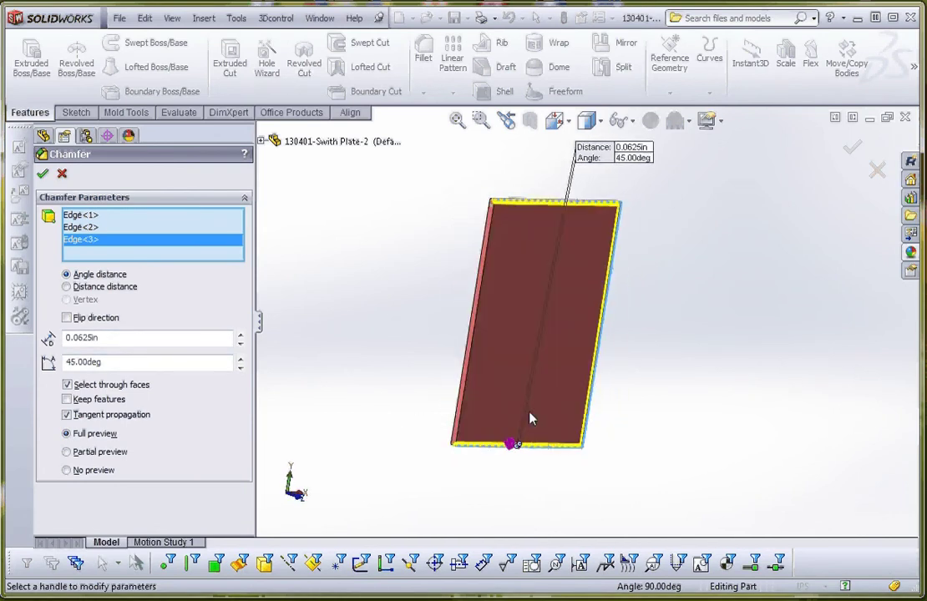
{"action": "scroll", "coordinate": [520, 399], "scroll_direction": "up", "scroll_amount": 3}
{"action": "scroll", "coordinate": [522, 393], "scroll_direction": "down", "scroll_amount": 4}
{"action": "scroll", "coordinate": [538, 338], "scroll_direction": "down", "scroll_amount": 4}
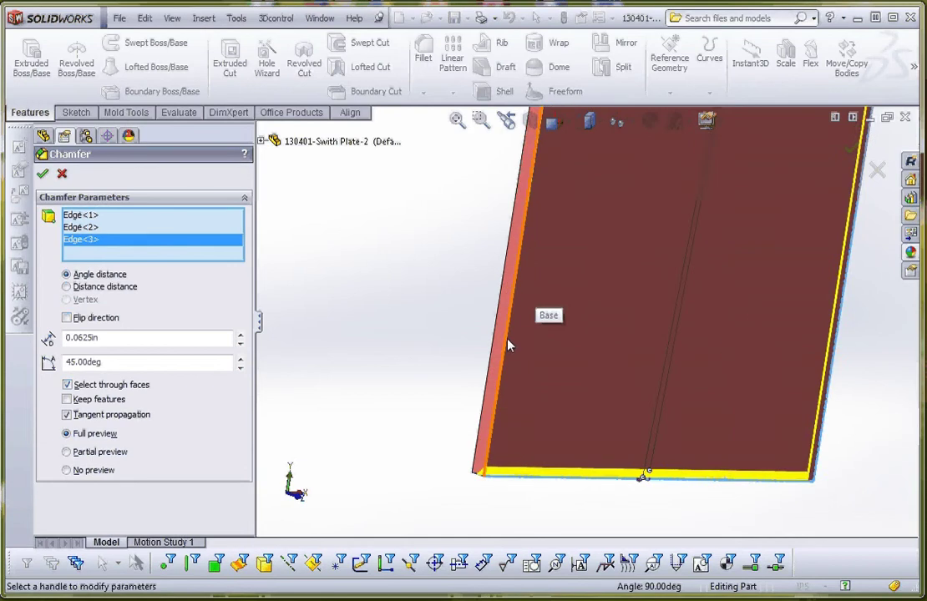
{"action": "left_click", "coordinate": [509, 345]}
{"action": "scroll", "coordinate": [442, 394], "scroll_direction": "up", "scroll_amount": 5}
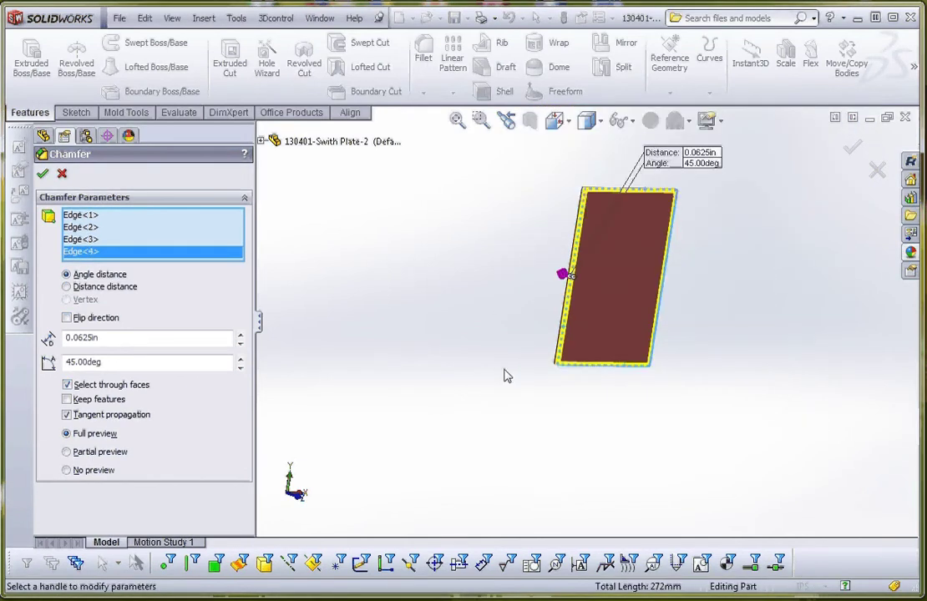
{"action": "middle_click_drag", "start_coordinate": [652, 250], "coordinate": [611, 247]}
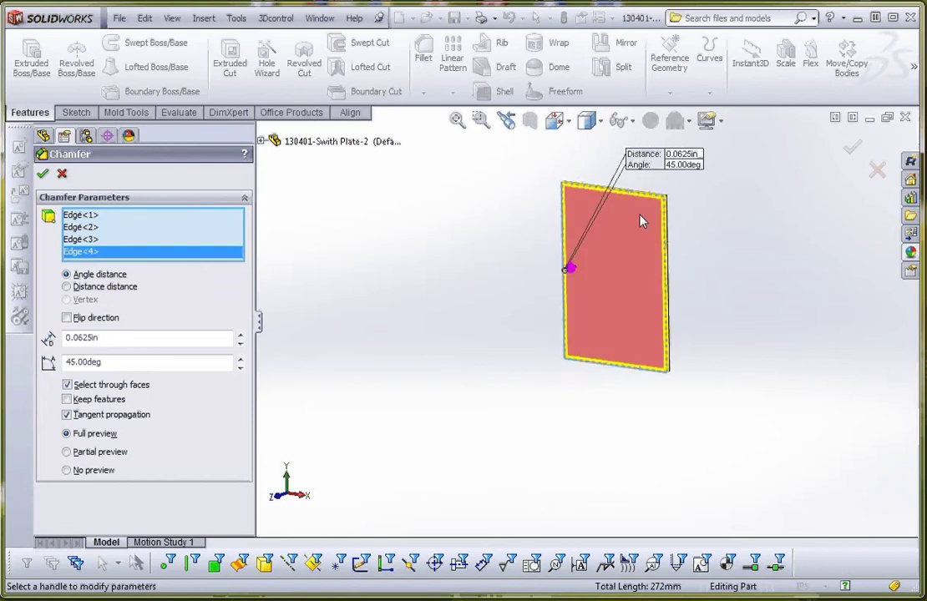
{"action": "scroll", "coordinate": [641, 219], "scroll_direction": "down", "scroll_amount": 3}
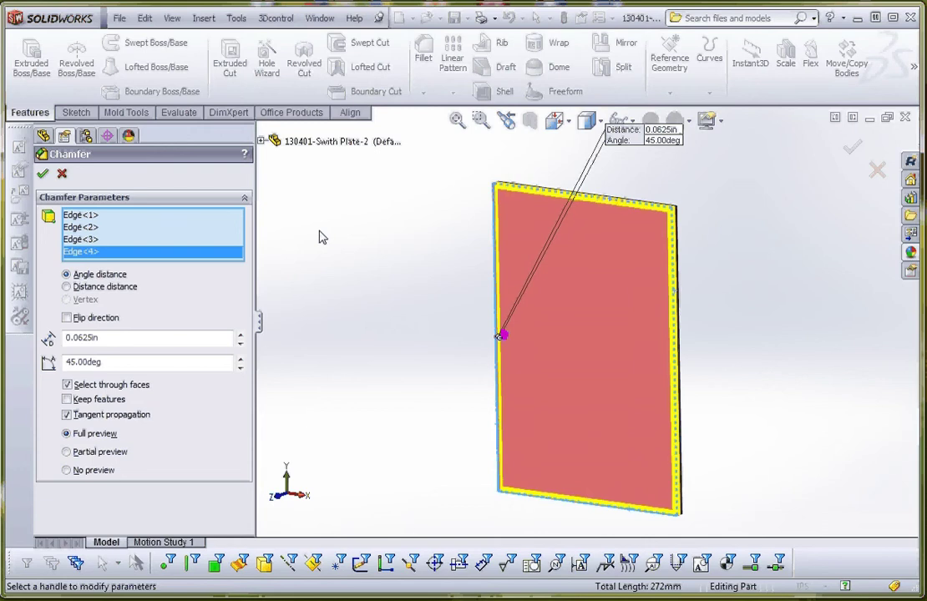
Step: Replace the chamfer's edge selection with the plate's front face and create the 0.0625 in, 45° chamfer
{"action": "right_click", "coordinate": [92, 229]}
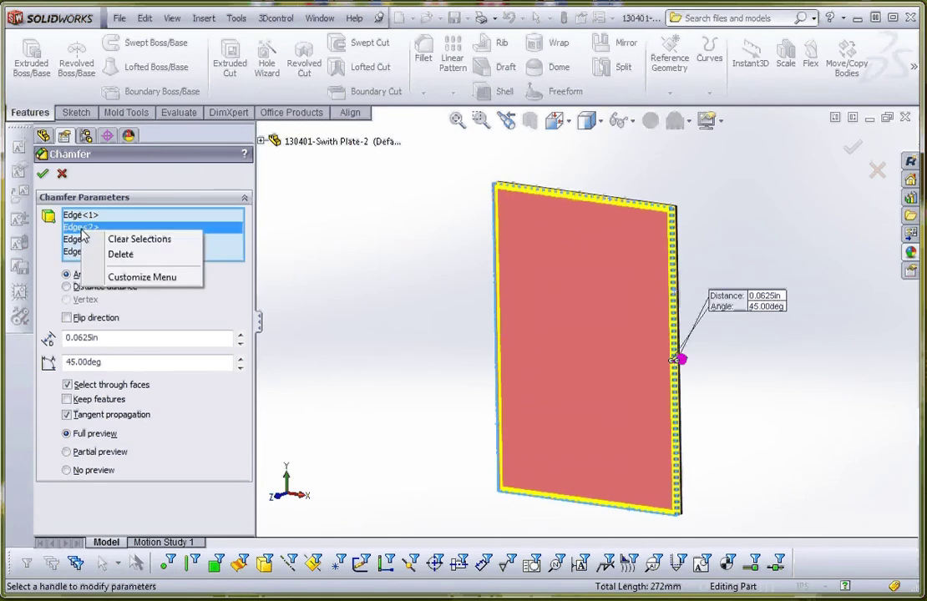
{"action": "left_click", "coordinate": [161, 244]}
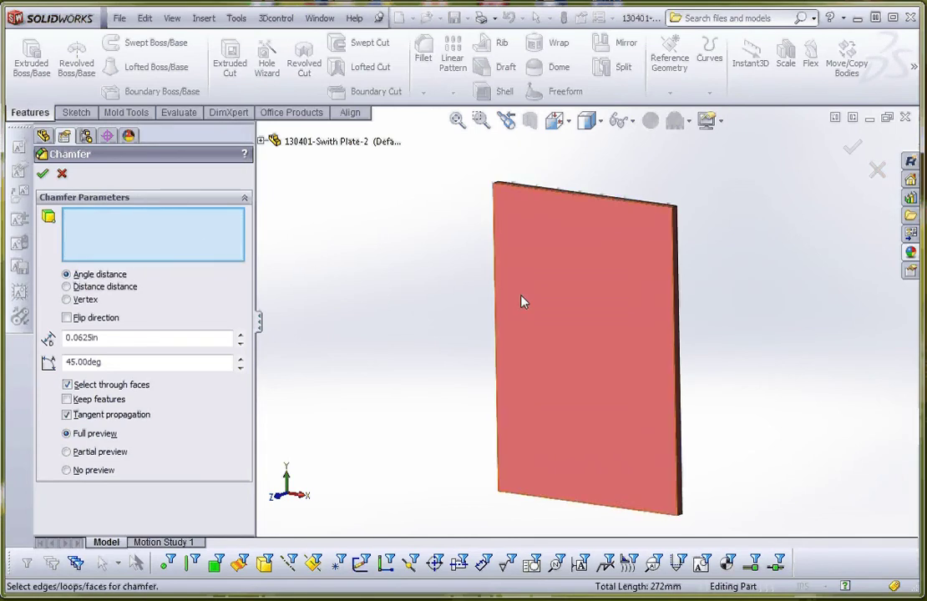
{"action": "left_click", "coordinate": [589, 301]}
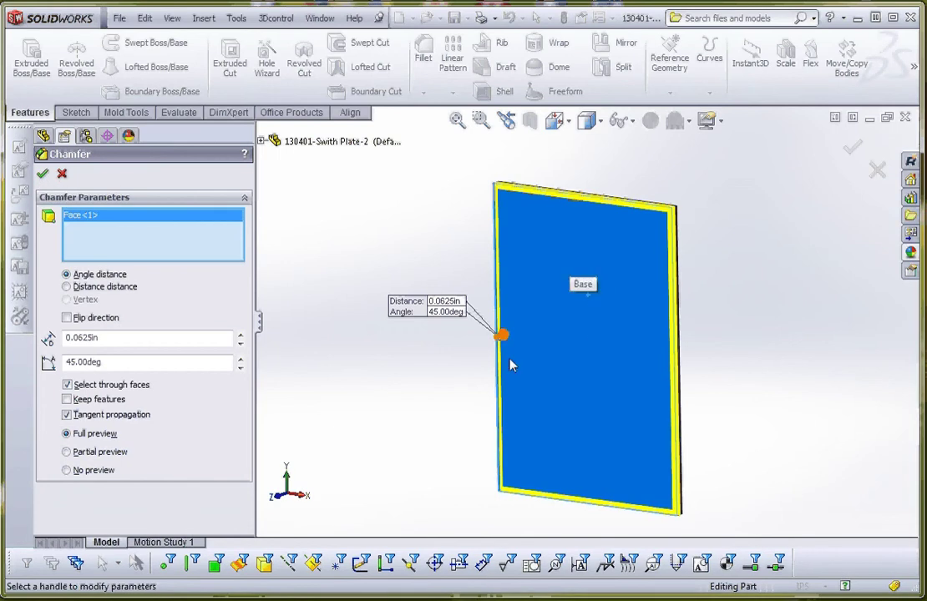
{"action": "left_click", "coordinate": [43, 174]}
Step: Sketch a dimensioned center rectangle about 0.643 in wide and 1.231 in high on the plate's front face, centered on the origin
{"action": "middle_click_drag", "start_coordinate": [500, 292], "coordinate": [465, 308]}
{"action": "middle_click_drag", "start_coordinate": [492, 347], "coordinate": [435, 329]}
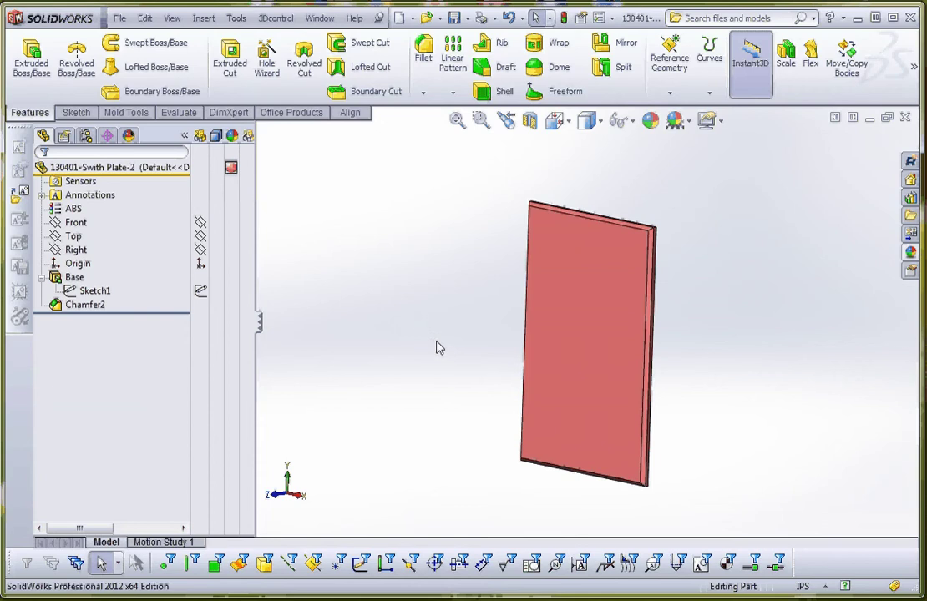
{"action": "middle_click_drag", "start_coordinate": [439, 348], "coordinate": [594, 341]}
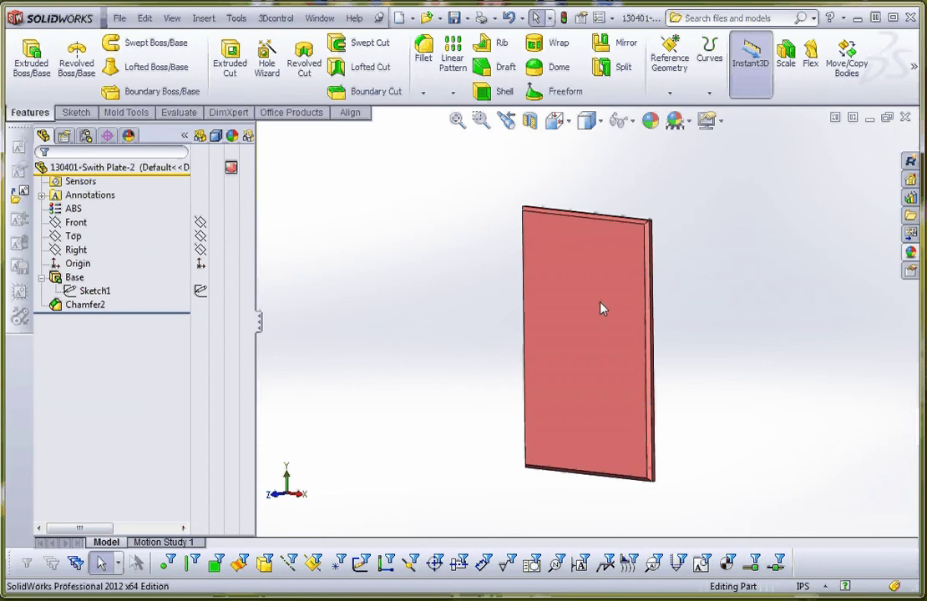
{"action": "left_click", "coordinate": [591, 328]}
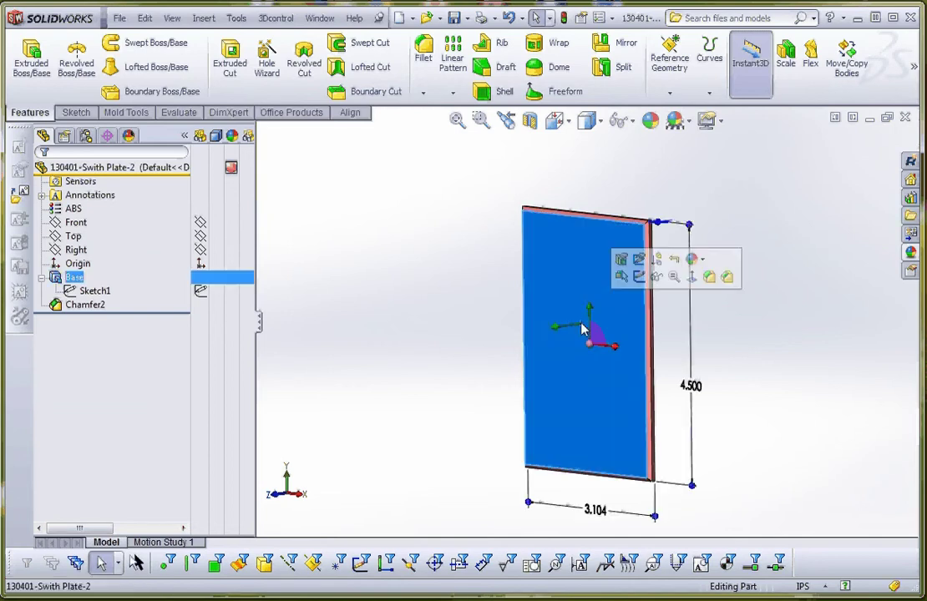
{"action": "left_click", "coordinate": [75, 113]}
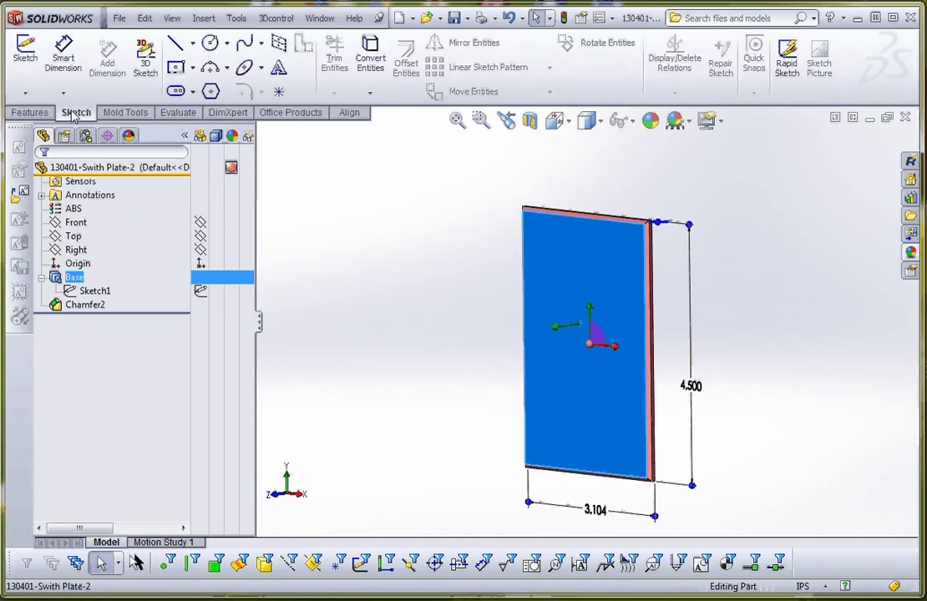
{"action": "left_click", "coordinate": [177, 67]}
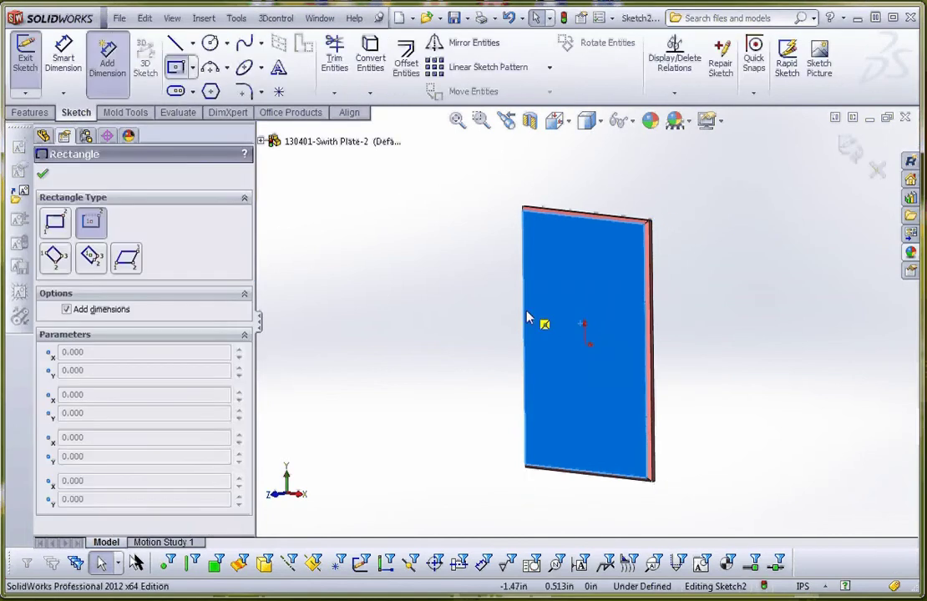
{"action": "left_click", "coordinate": [582, 326]}
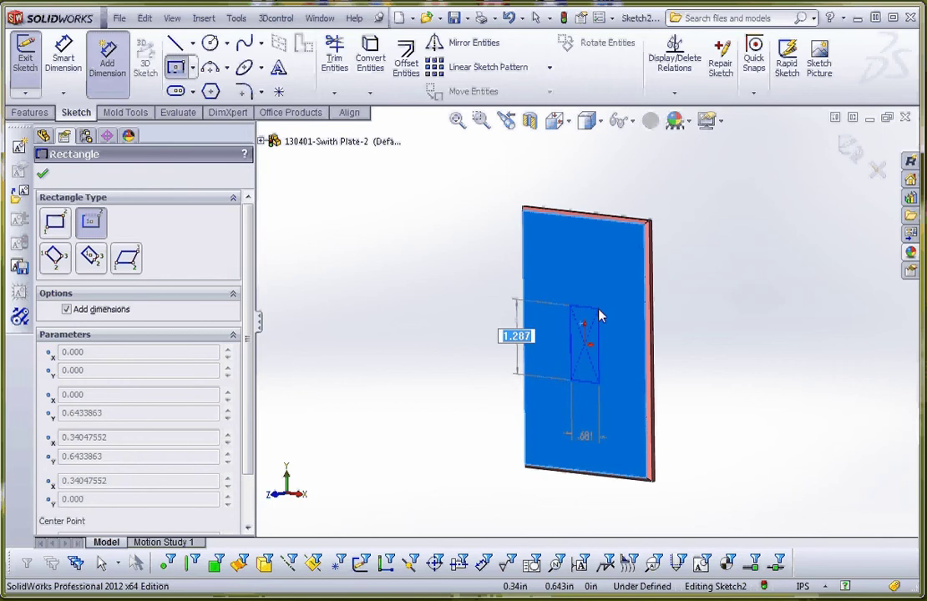
{"action": "left_click", "coordinate": [597, 309]}
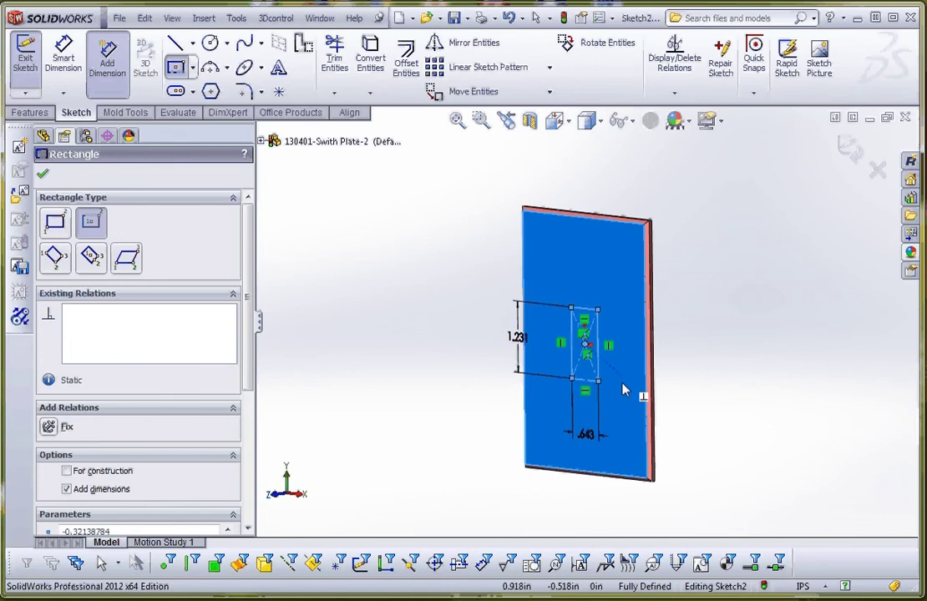
{"action": "key", "text": "ctrl+8"}
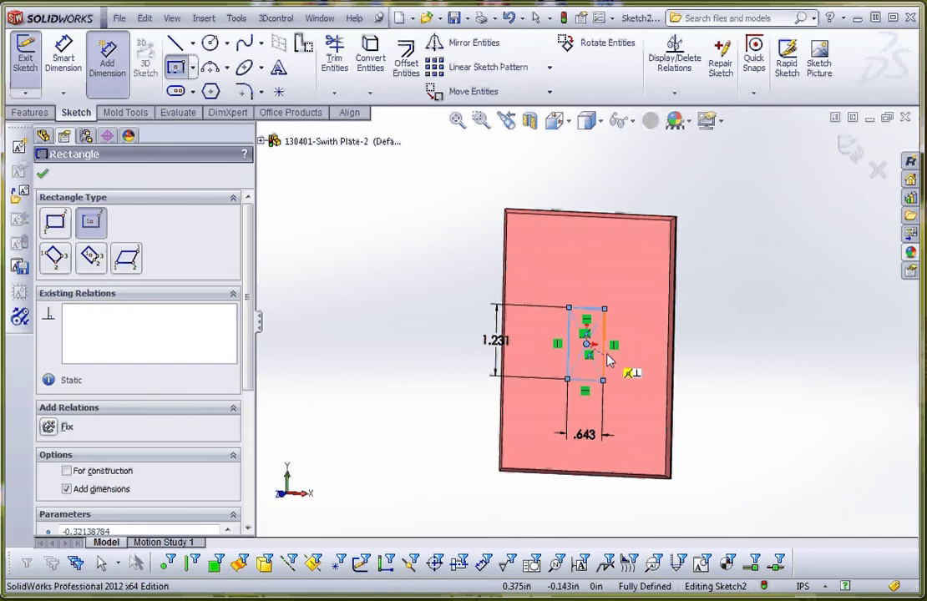
{"action": "key", "text": "Escape"}
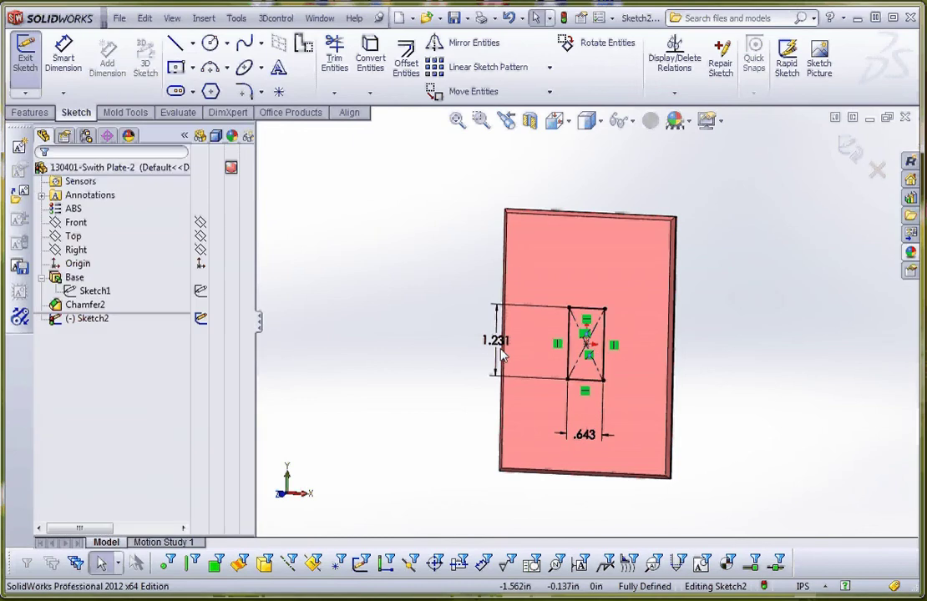
Step: Set the rectangle's height to 1 in and its width to 0.4 in
{"action": "double_click", "coordinate": [495, 343]}
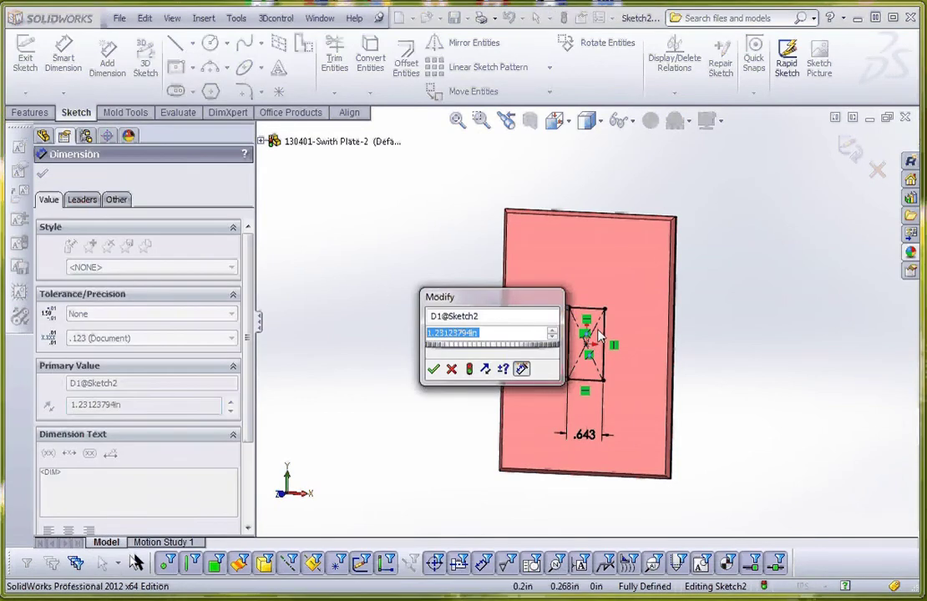
{"action": "type", "text": "1"}
{"action": "key", "text": "Return"}
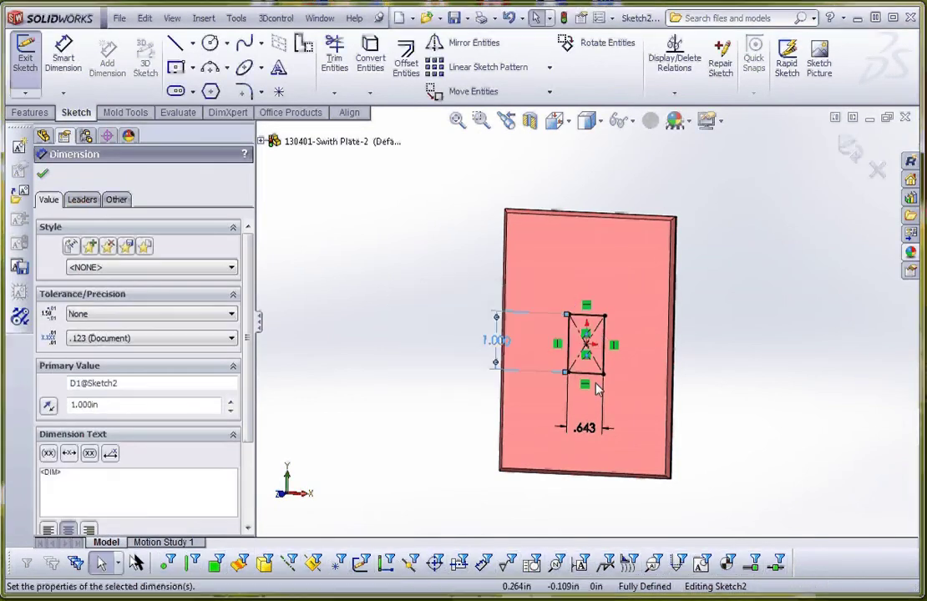
{"action": "double_click", "coordinate": [585, 429]}
{"action": "type", "text": ".4"}
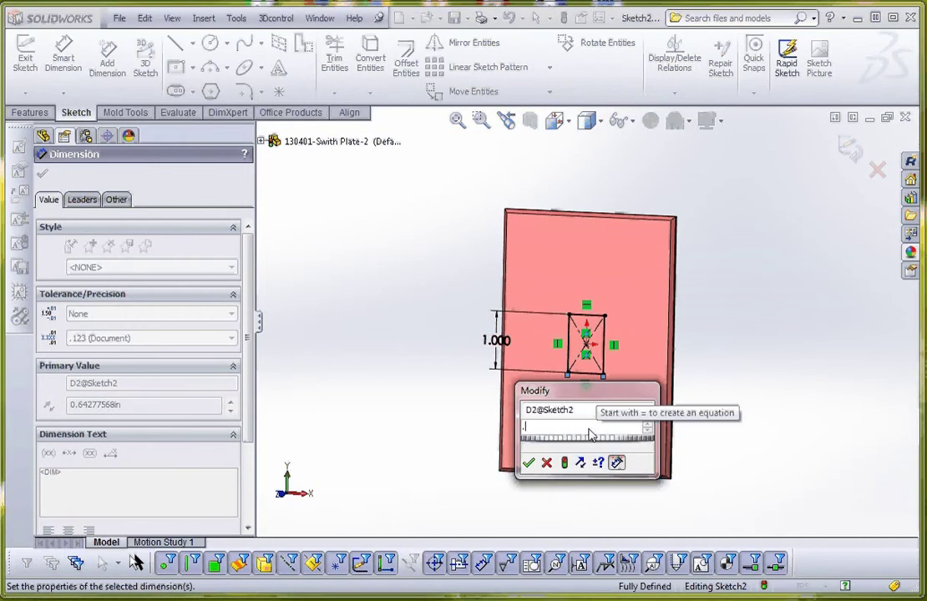
{"action": "left_click", "coordinate": [530, 463]}
{"action": "left_click", "coordinate": [420, 445]}
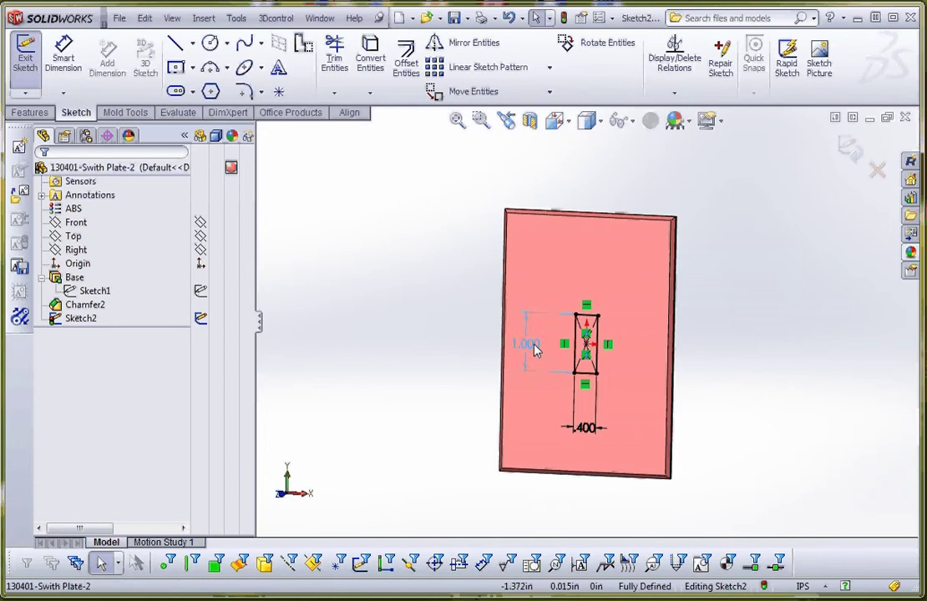
Step: Reposition the rectangle's height and width dimensions closer to its outline
{"action": "left_click", "coordinate": [528, 344]}
{"action": "left_click_drag", "start_coordinate": [585, 429], "coordinate": [620, 401]}
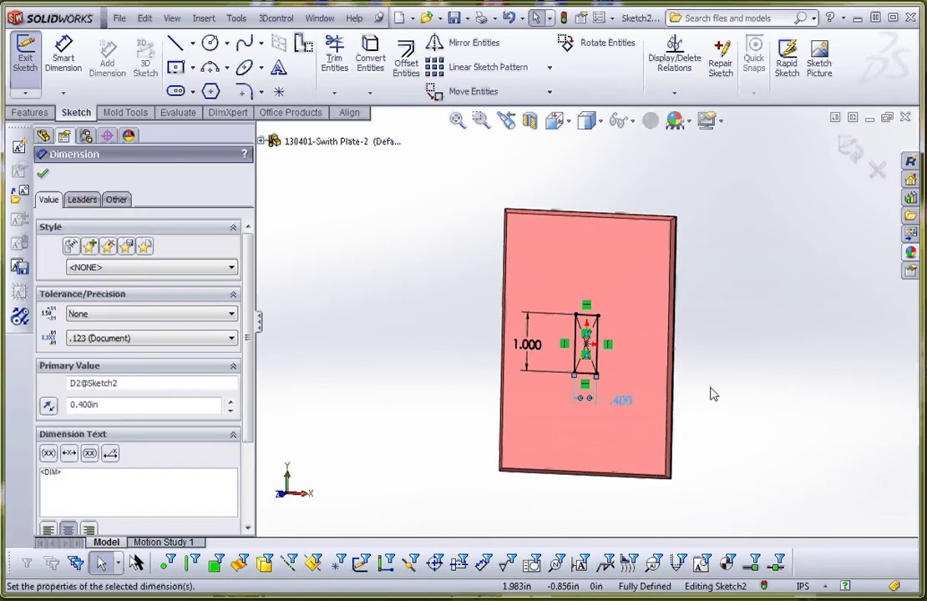
{"action": "left_click", "coordinate": [714, 388]}
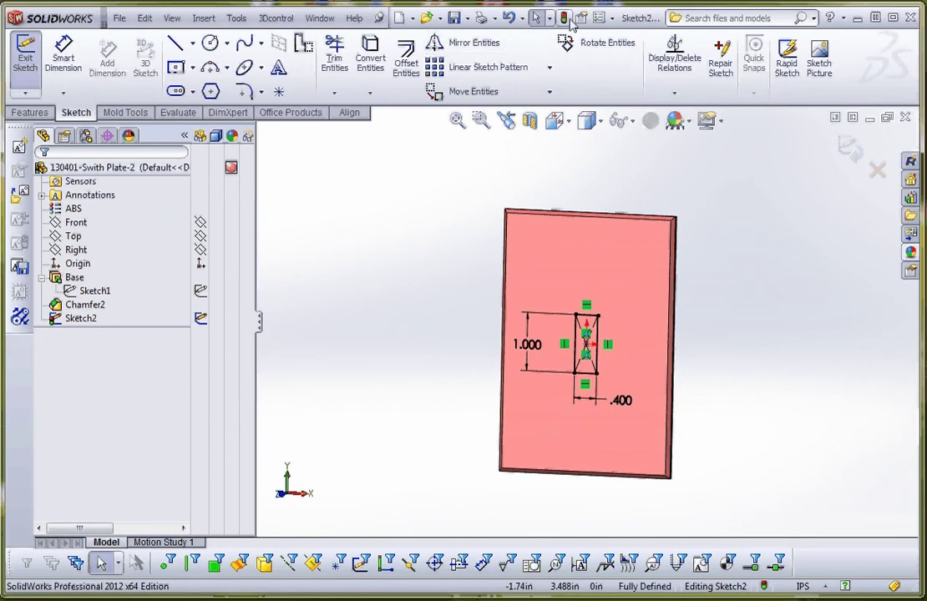
Step: Cut the 1 × 0.4 in rectangle into the plate with a blind Extruded Cut 0.125 in deep
{"action": "left_click", "coordinate": [74, 322]}
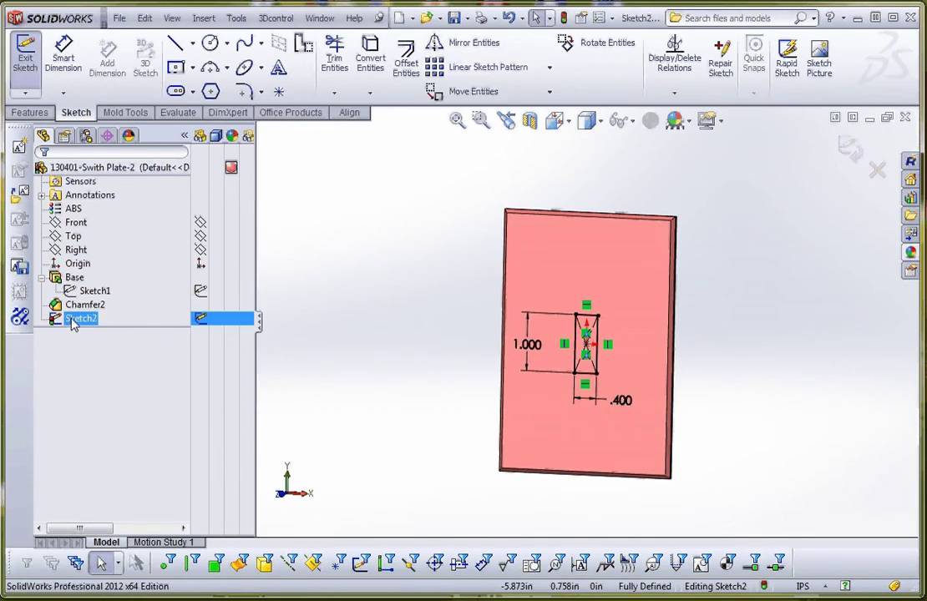
{"action": "left_click", "coordinate": [84, 305], "text": "ctrl"}
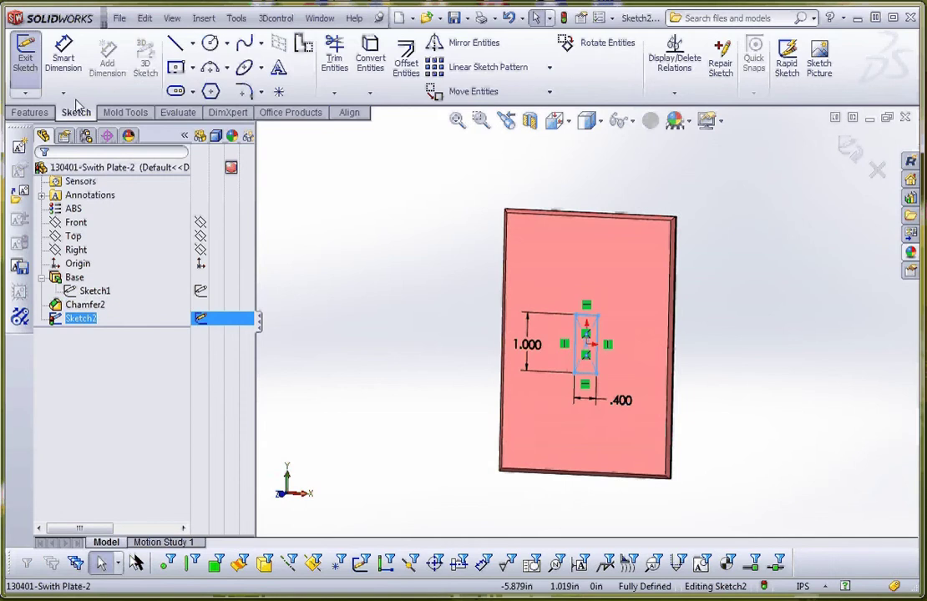
{"action": "left_click", "coordinate": [39, 112]}
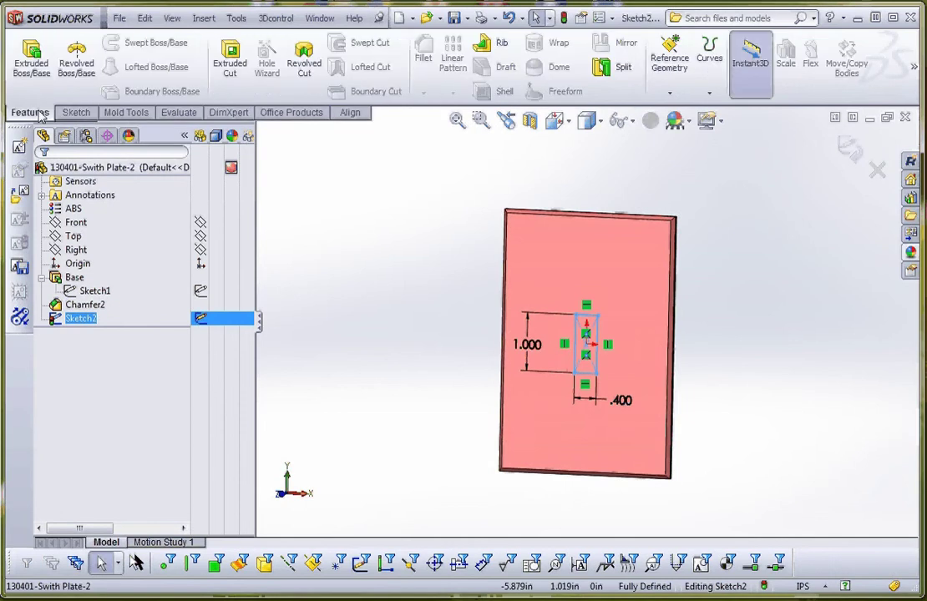
{"action": "left_click", "coordinate": [230, 58]}
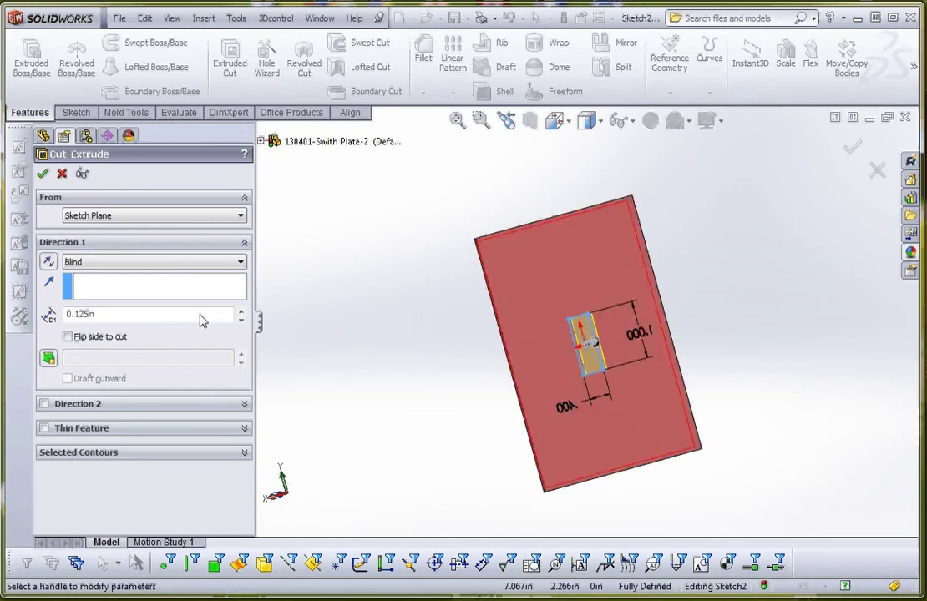
{"action": "left_click", "coordinate": [79, 262]}
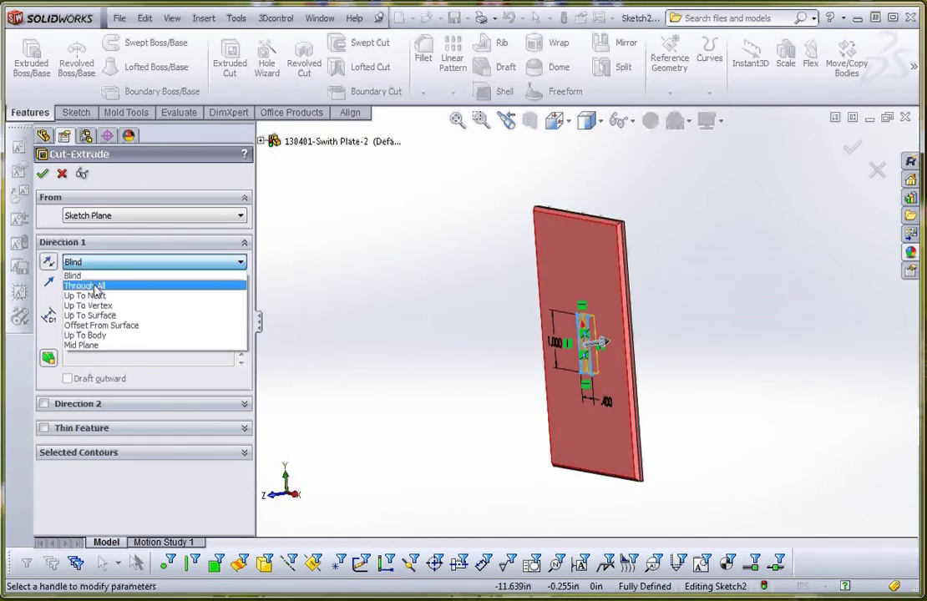
{"action": "left_click", "coordinate": [84, 285]}
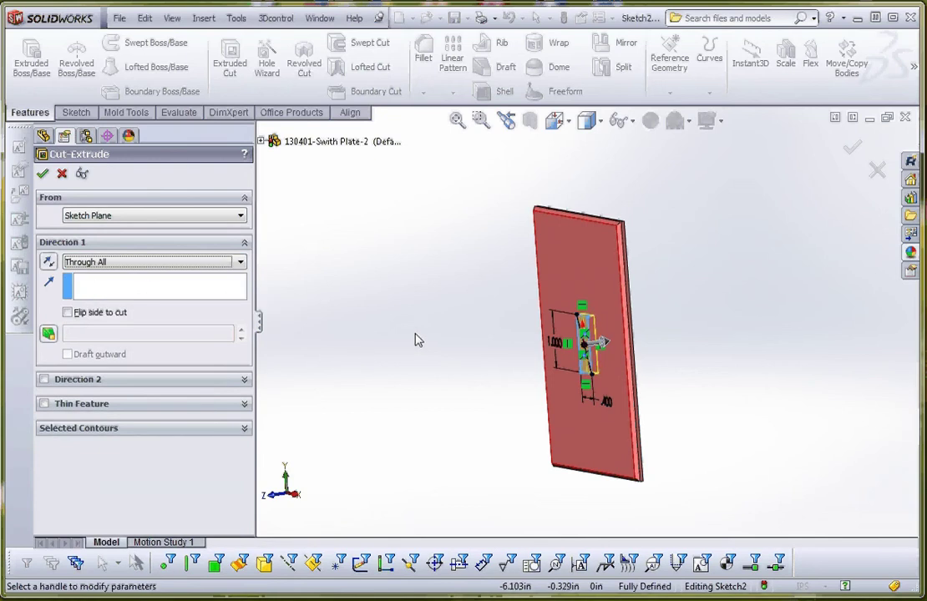
{"action": "left_click", "coordinate": [138, 263]}
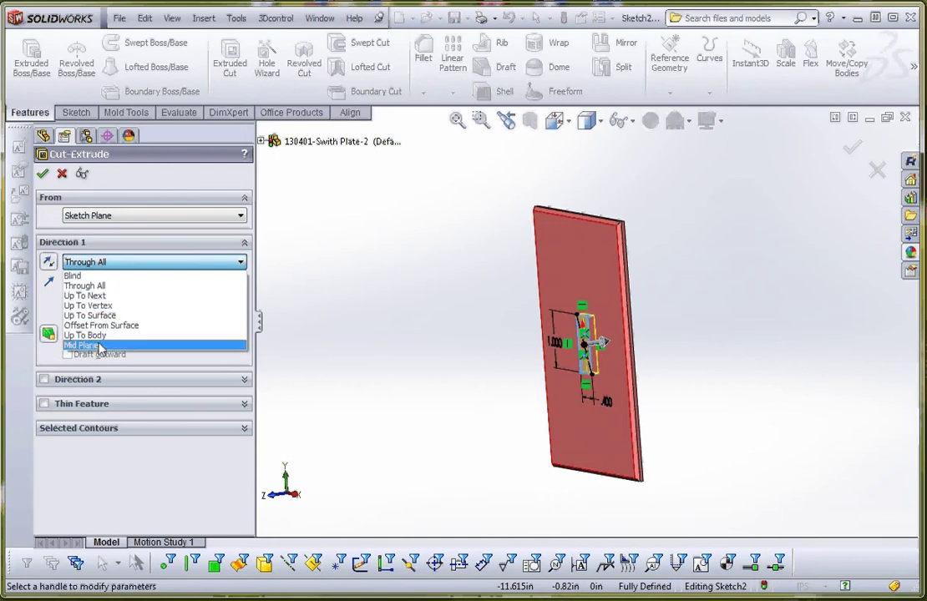
{"action": "left_click", "coordinate": [74, 275]}
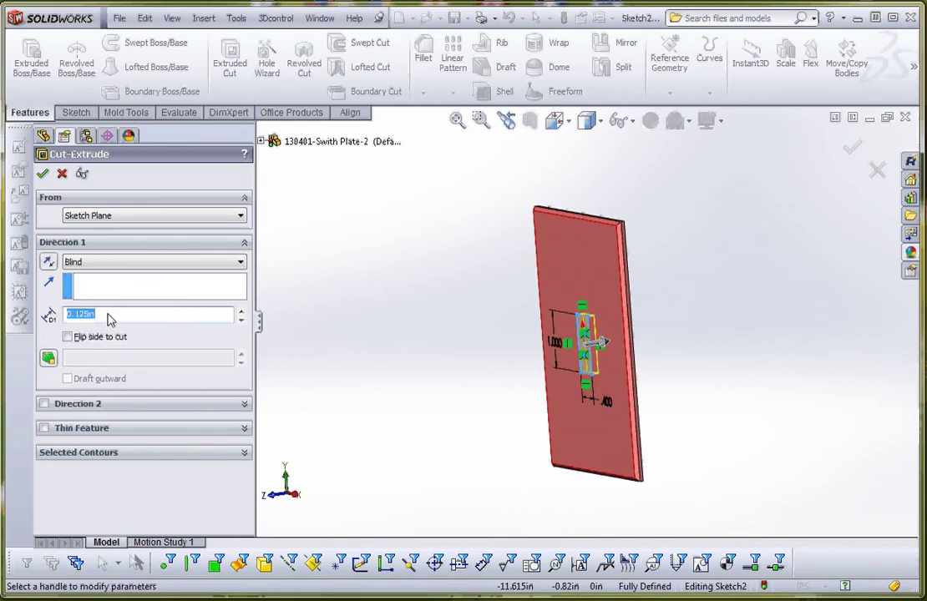
{"action": "left_click", "coordinate": [43, 176]}
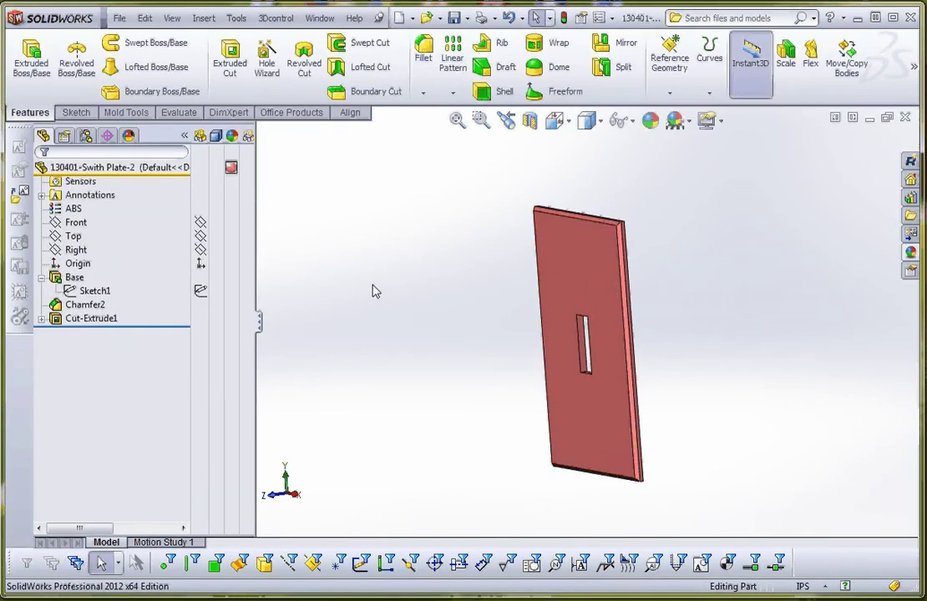
Step: Edit the Base extrusion to a blind depth of 0.2 in and inspect the switch opening
{"action": "left_click", "coordinate": [62, 279]}
{"action": "right_click", "coordinate": [62, 282]}
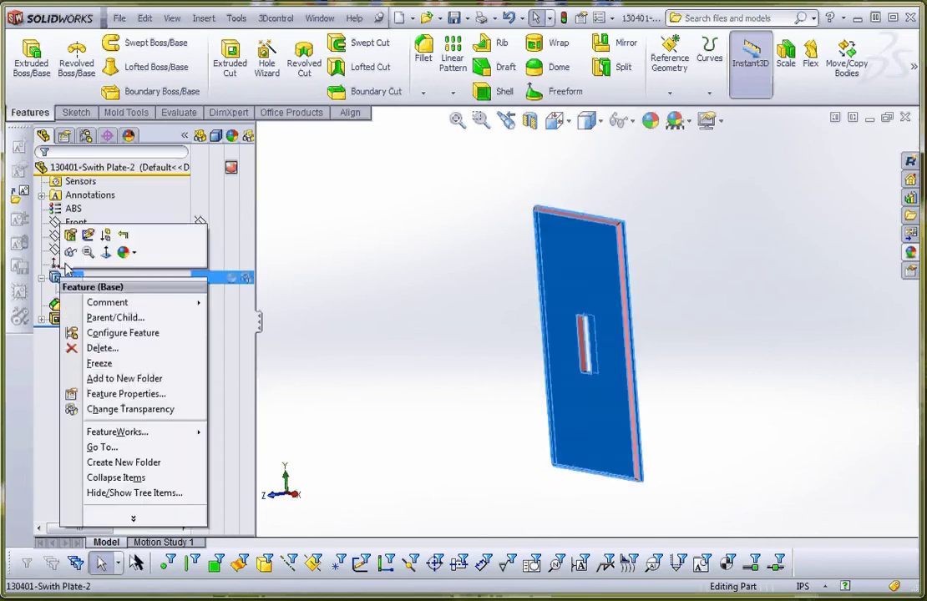
{"action": "left_click", "coordinate": [364, 276]}
{"action": "left_click", "coordinate": [79, 305]}
{"action": "left_click", "coordinate": [62, 279]}
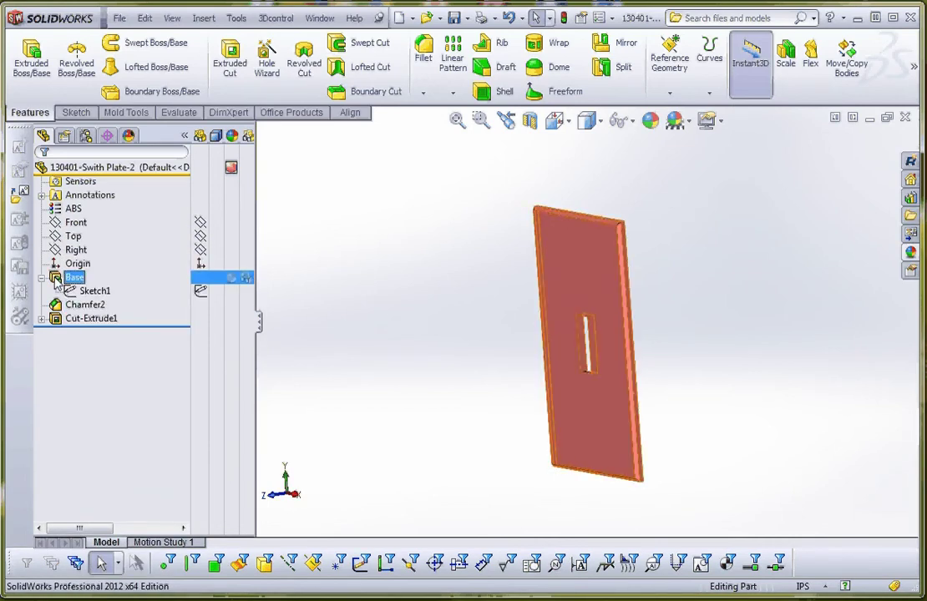
{"action": "right_click", "coordinate": [58, 283]}
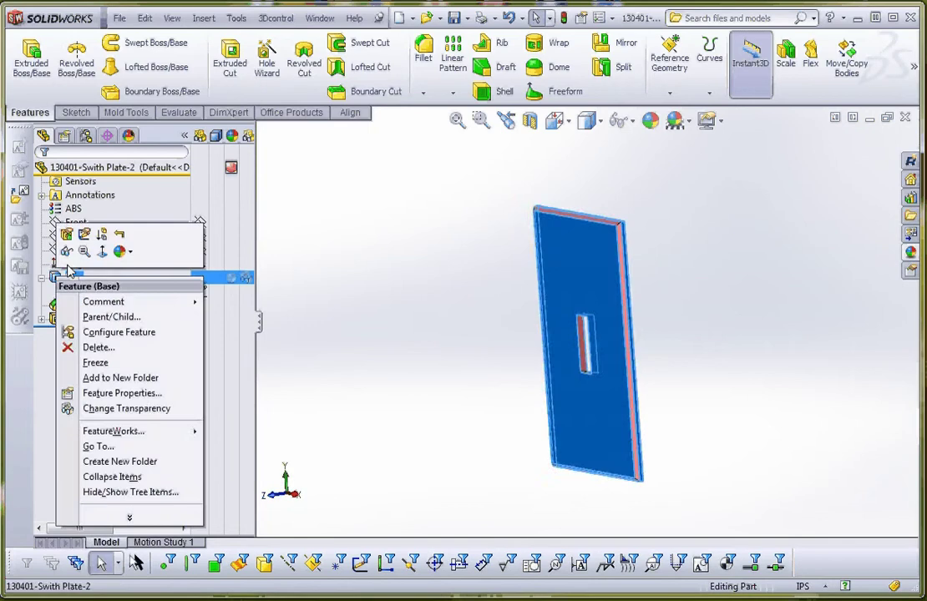
{"action": "left_click", "coordinate": [68, 250]}
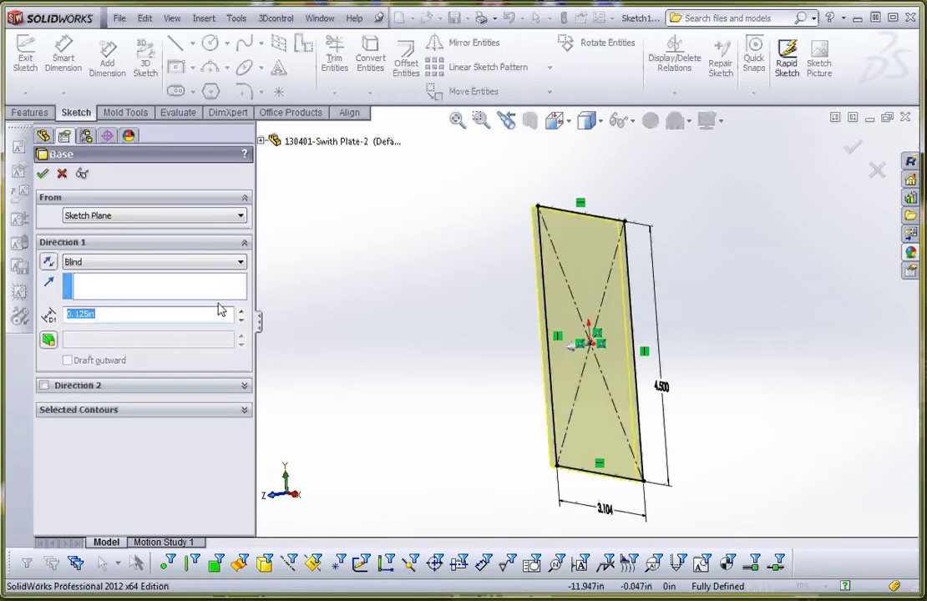
{"action": "type", "text": ".2"}
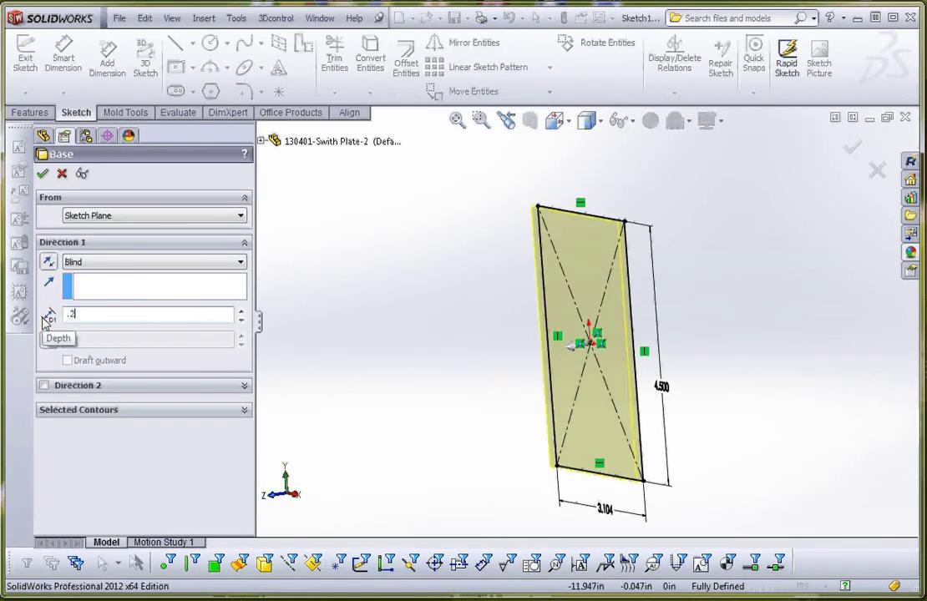
{"action": "left_click", "coordinate": [43, 172]}
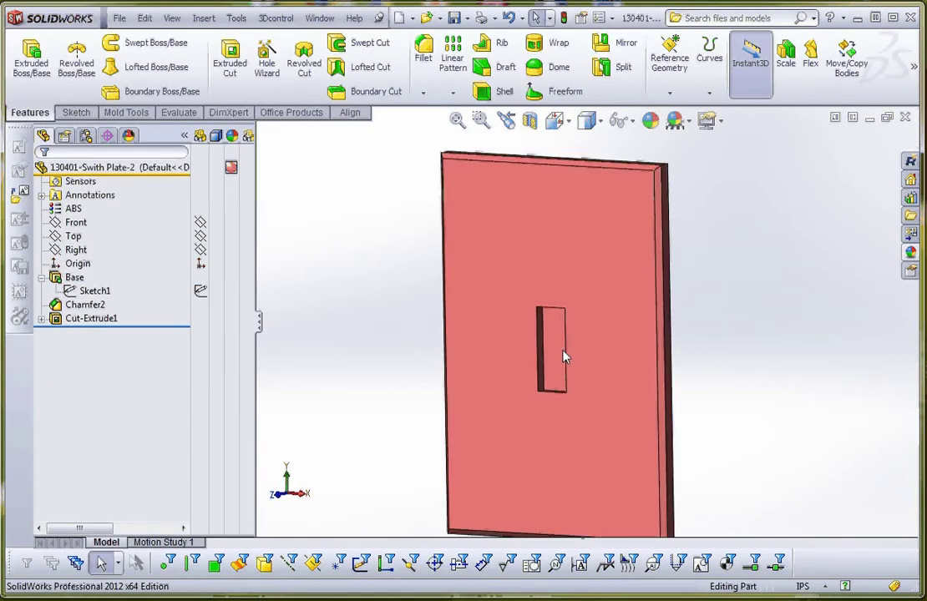
{"action": "middle_click_drag", "start_coordinate": [566, 442], "coordinate": [548, 441]}
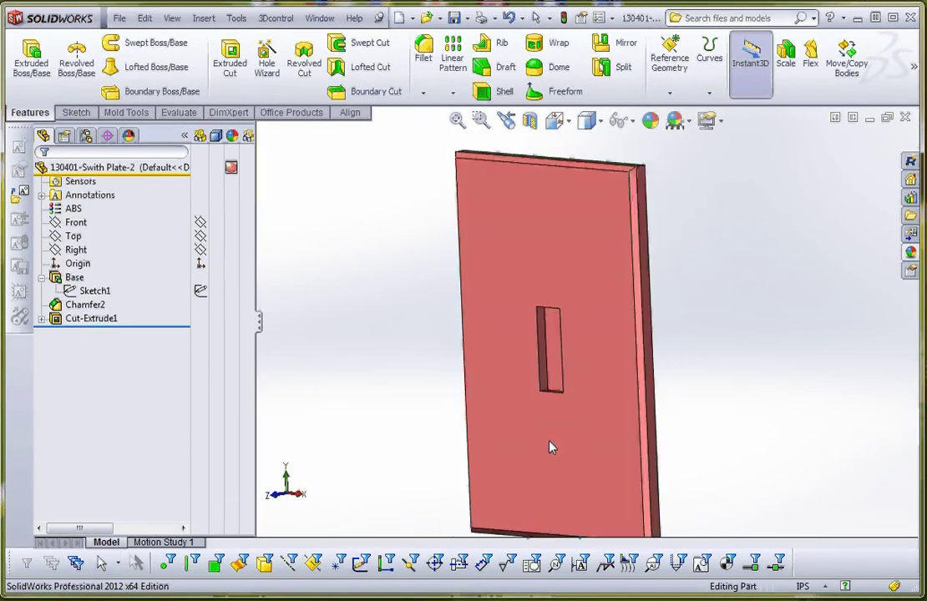
{"action": "scroll", "coordinate": [550, 378], "scroll_direction": "down", "scroll_amount": 2}
{"action": "scroll", "coordinate": [560, 384], "scroll_direction": "up", "scroll_amount": 2}
{"action": "middle_click_drag", "start_coordinate": [561, 385], "coordinate": [582, 401]}
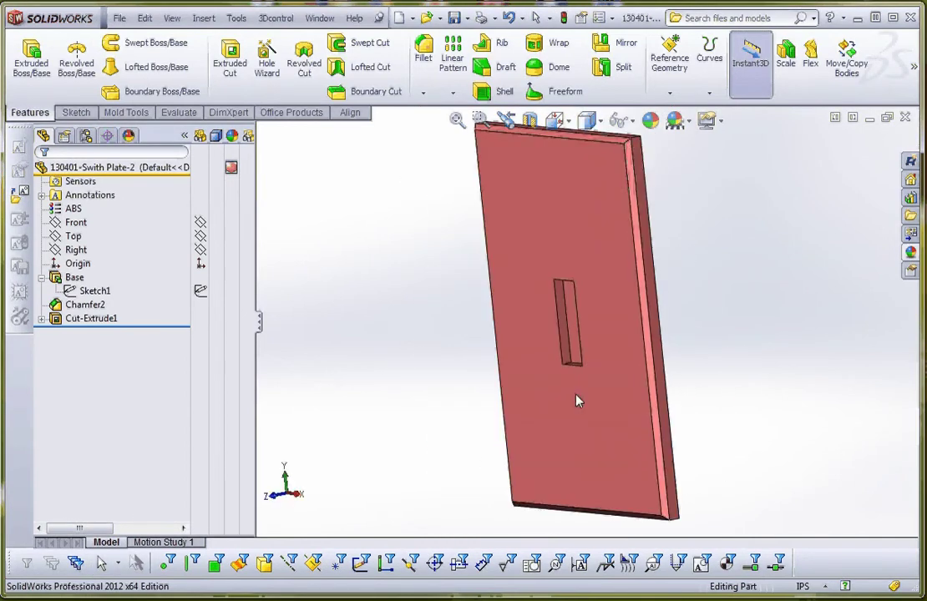
Step: Set the Base extrusion's blind depth to 0.125 in
{"action": "left_click", "coordinate": [74, 278]}
{"action": "right_click", "coordinate": [74, 283]}
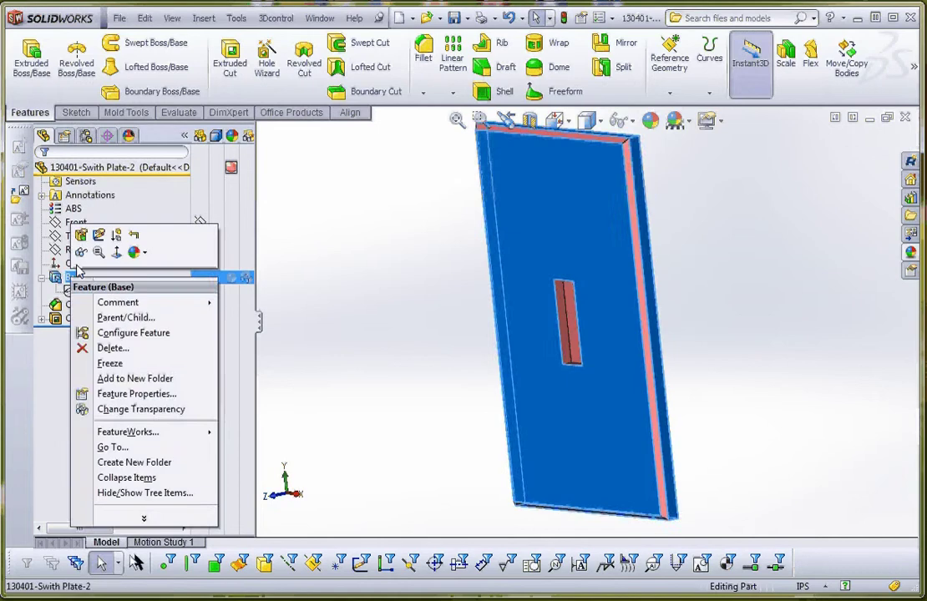
{"action": "left_click", "coordinate": [83, 235]}
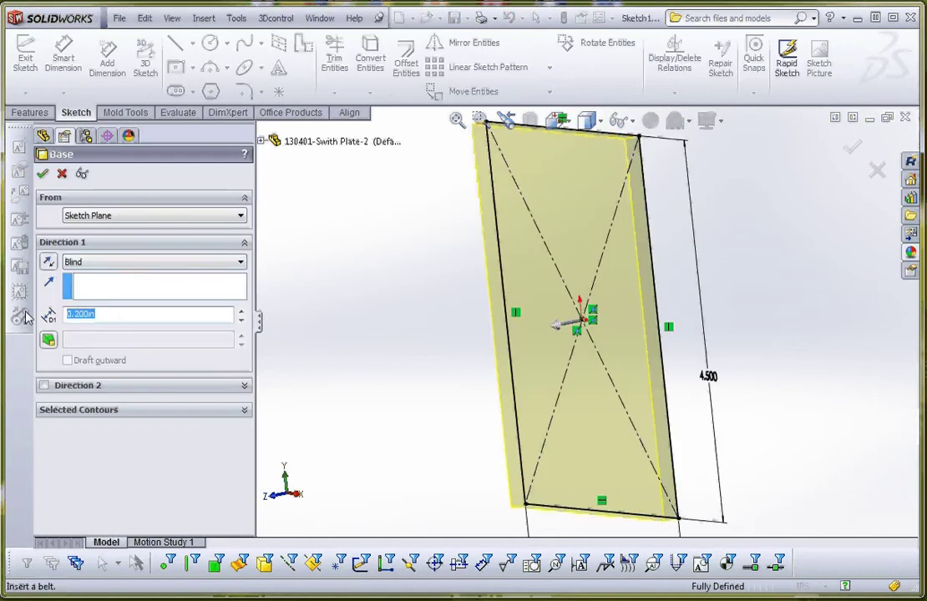
{"action": "type", "text": ".125"}
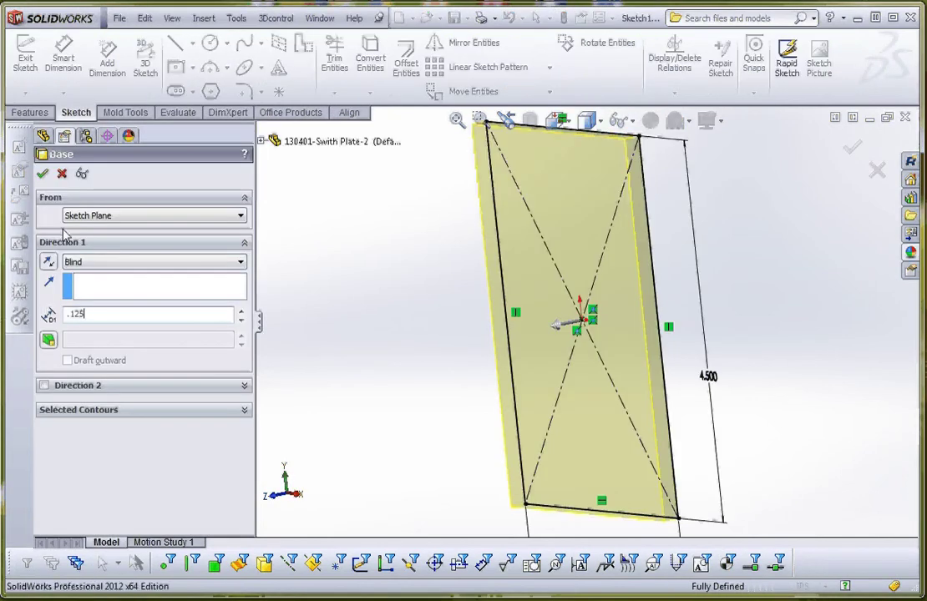
{"action": "left_click", "coordinate": [42, 173]}
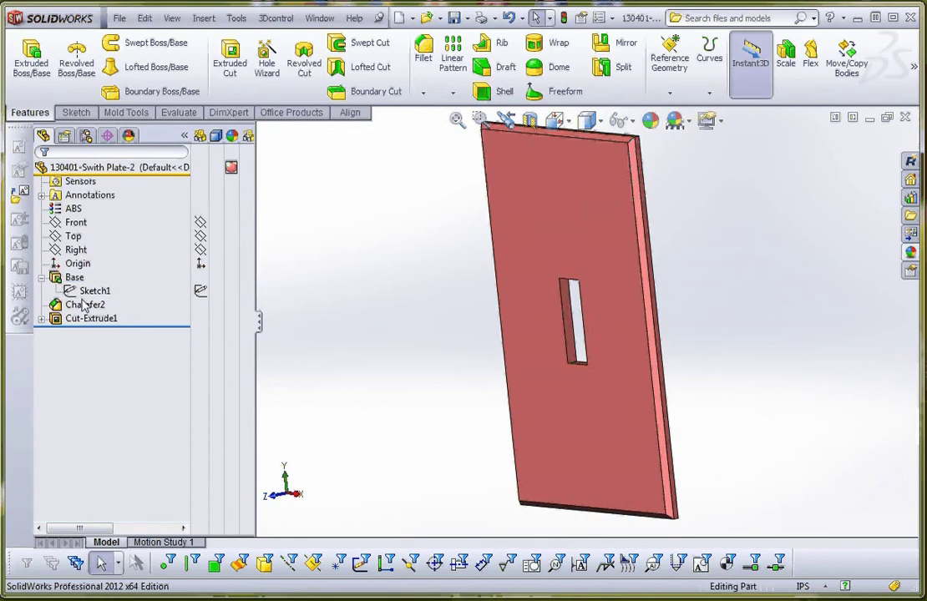
Step: Edit the switch opening's cut so that its end condition is Through All
{"action": "left_click", "coordinate": [82, 319]}
{"action": "right_click", "coordinate": [84, 319]}
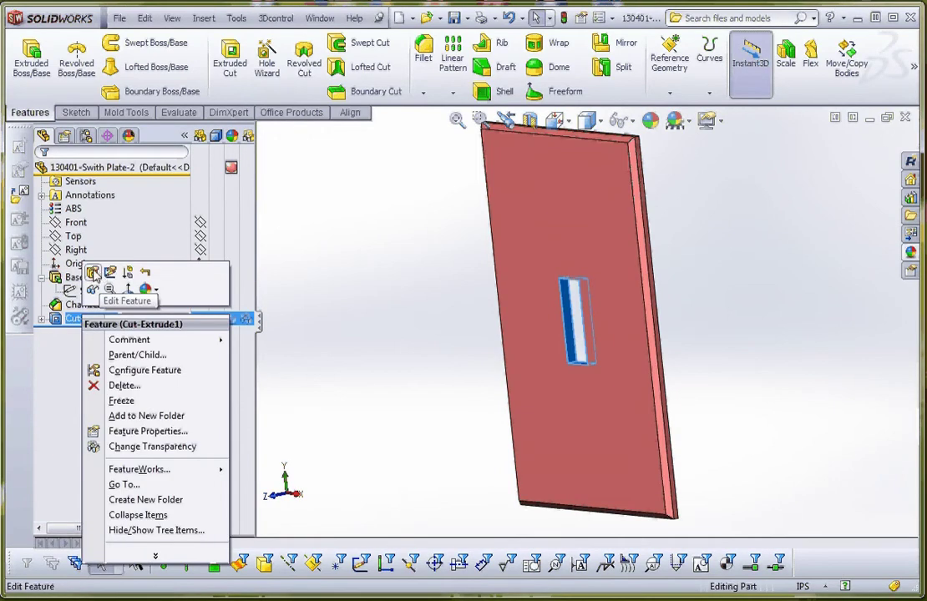
{"action": "left_click", "coordinate": [94, 275]}
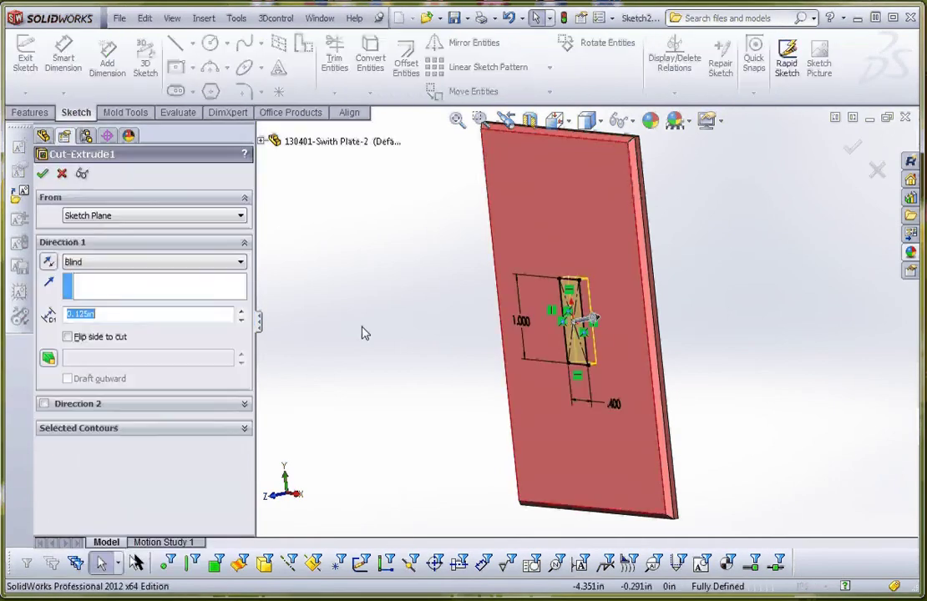
{"action": "left_click", "coordinate": [95, 262]}
{"action": "left_click", "coordinate": [96, 285]}
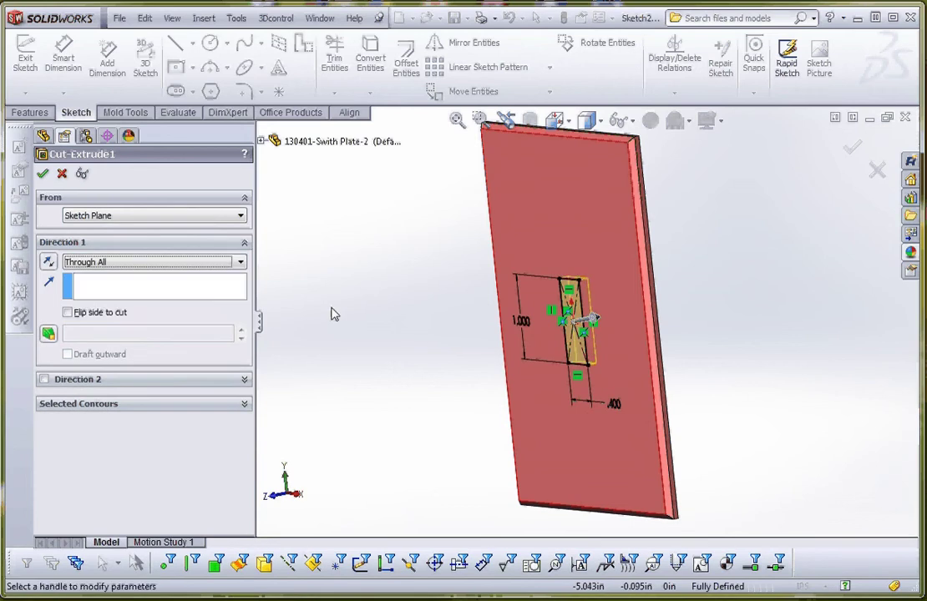
{"action": "left_click", "coordinate": [42, 173]}
Step: Display the base plate's dimensions on the model and inspect its thickness dimension
{"action": "left_click", "coordinate": [575, 200]}
{"action": "scroll", "coordinate": [656, 347], "scroll_direction": "up", "scroll_amount": 3}
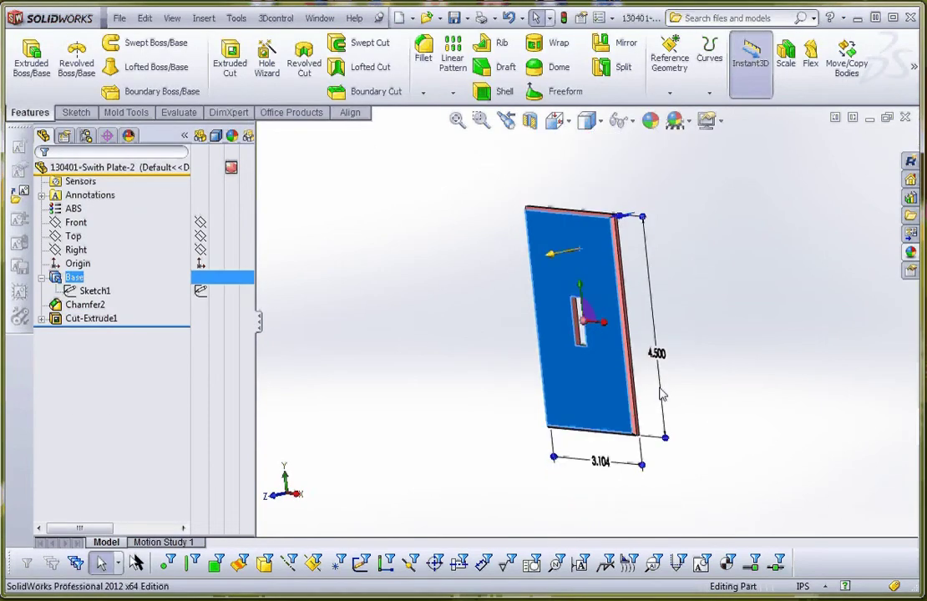
{"action": "scroll", "coordinate": [627, 253], "scroll_direction": "down", "scroll_amount": 3}
{"action": "middle_click_drag", "start_coordinate": [627, 256], "coordinate": [634, 296]}
{"action": "scroll", "coordinate": [634, 302], "scroll_direction": "down", "scroll_amount": 4}
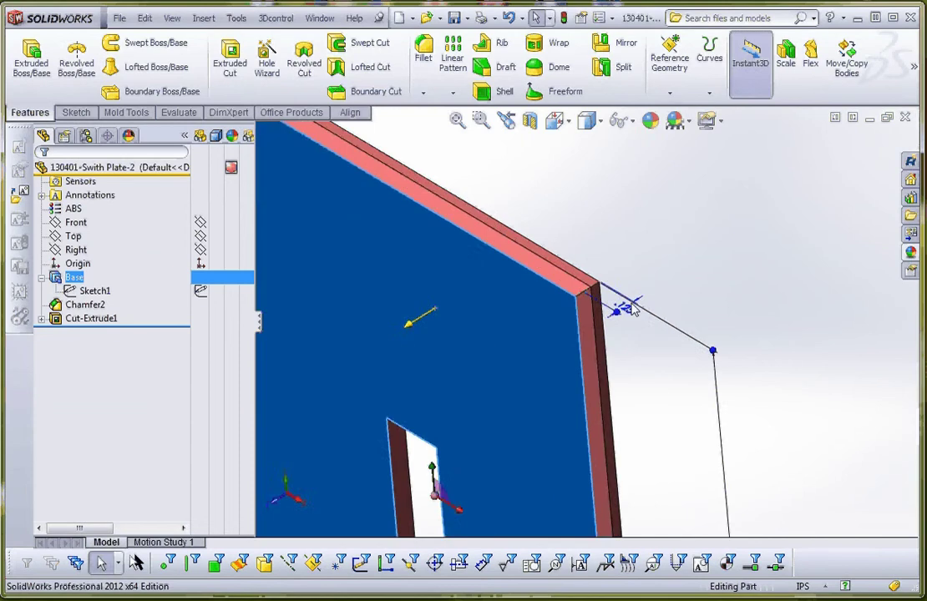
{"action": "double_click", "coordinate": [616, 299]}
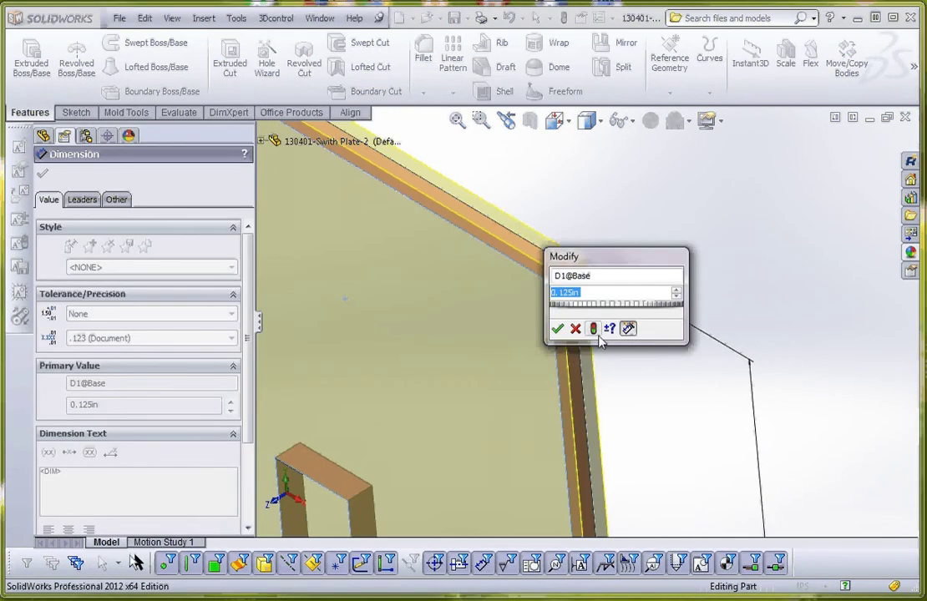
{"action": "left_click", "coordinate": [557, 328]}
{"action": "scroll", "coordinate": [647, 334], "scroll_direction": "up", "scroll_amount": 5}
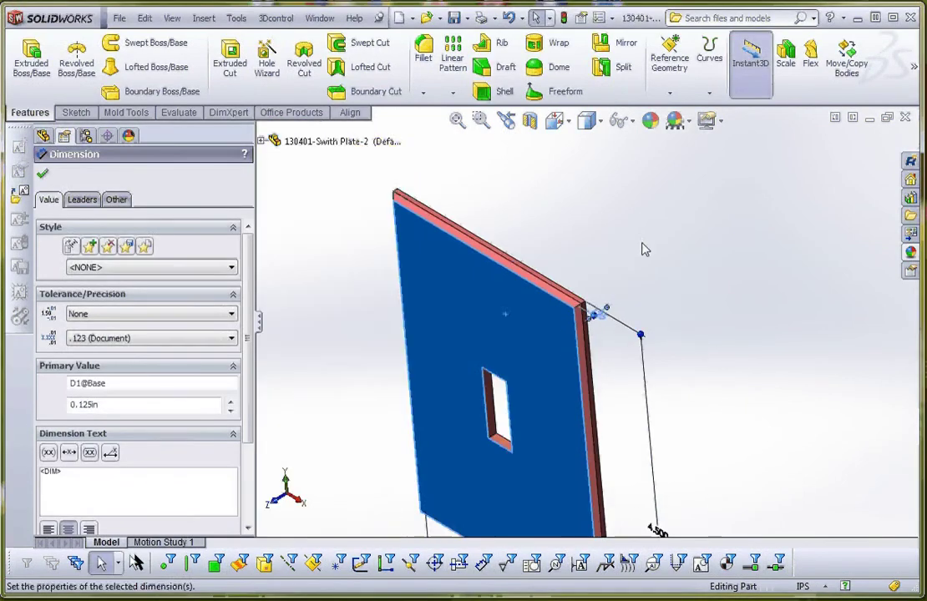
{"action": "left_click", "coordinate": [641, 248]}
Step: Change the base plate's thickness dimension directly on the model to 0.2 in
{"action": "left_click", "coordinate": [547, 356]}
{"action": "scroll", "coordinate": [611, 399], "scroll_direction": "up", "scroll_amount": 3}
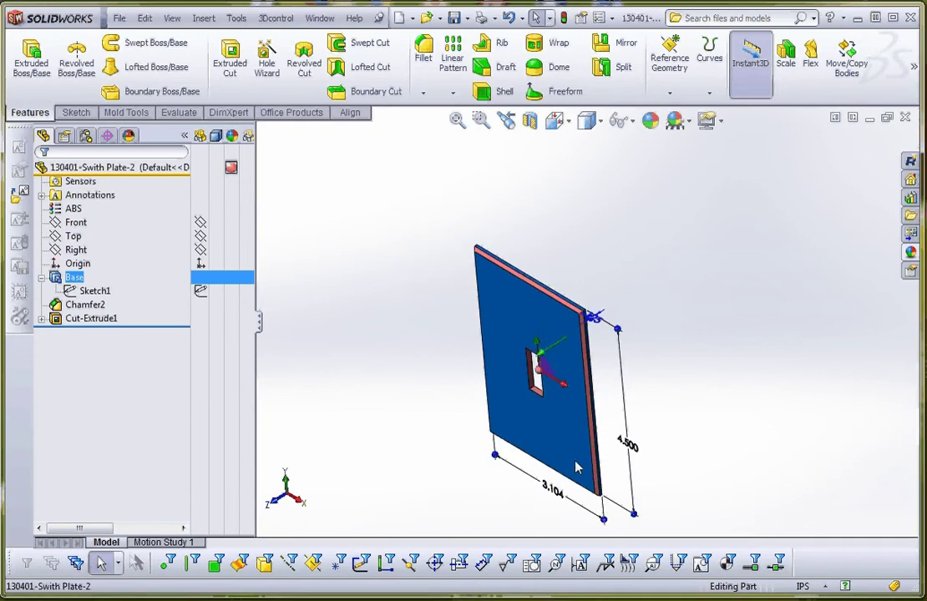
{"action": "scroll", "coordinate": [579, 465], "scroll_direction": "down", "scroll_amount": 4}
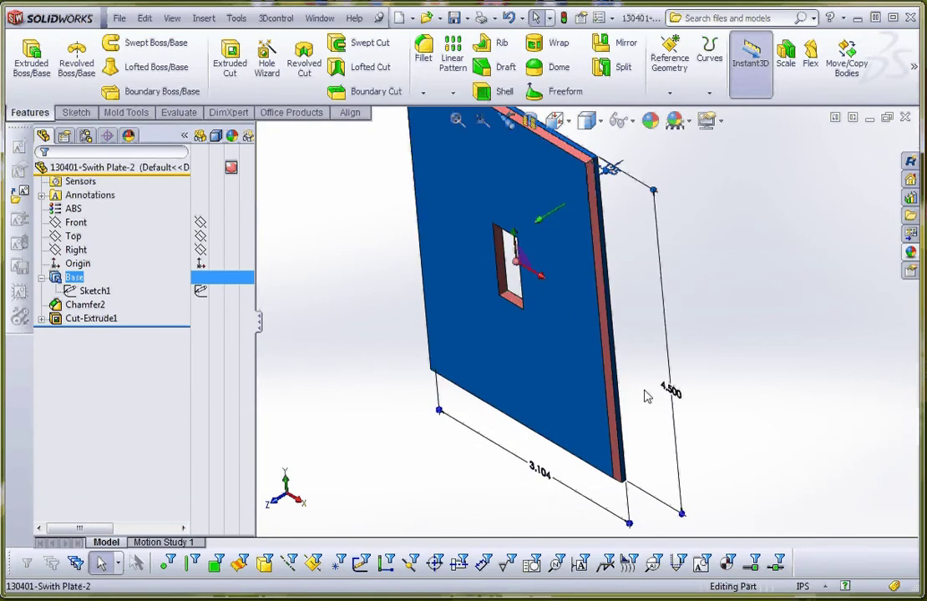
{"action": "scroll", "coordinate": [590, 476], "scroll_direction": "up", "scroll_amount": 2}
{"action": "scroll", "coordinate": [637, 265], "scroll_direction": "down", "scroll_amount": 5}
{"action": "left_click", "coordinate": [659, 305]}
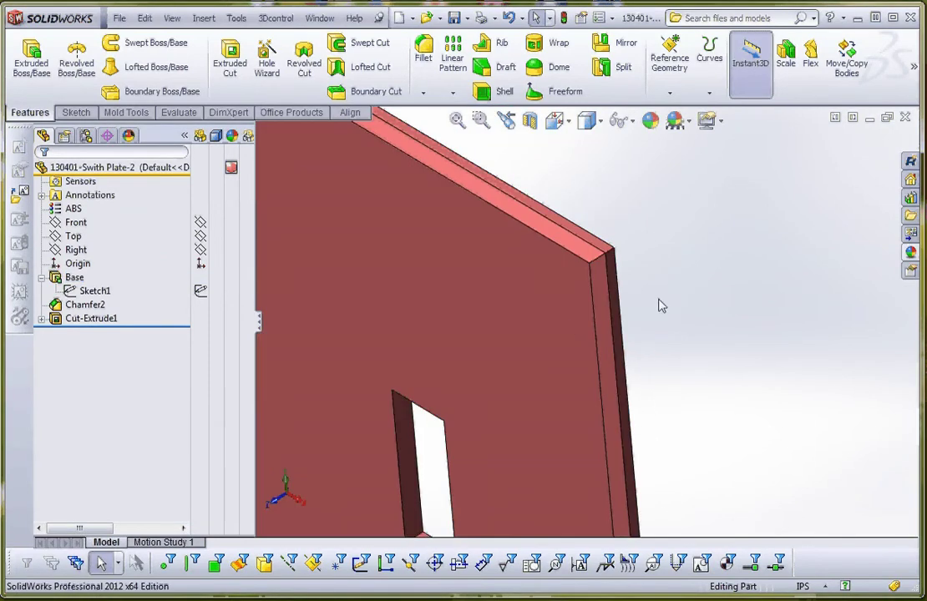
{"action": "left_click", "coordinate": [569, 327]}
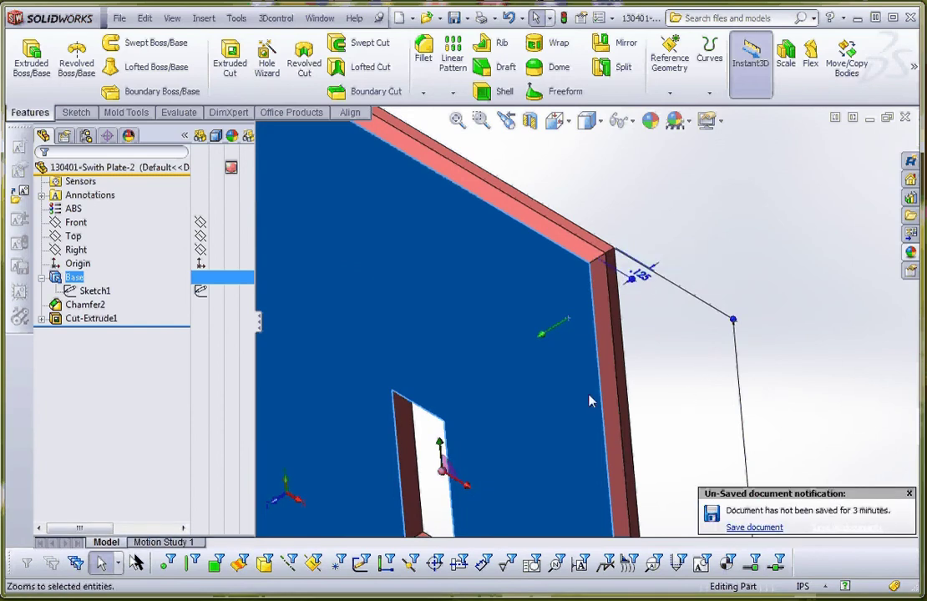
{"action": "double_click", "coordinate": [639, 274]}
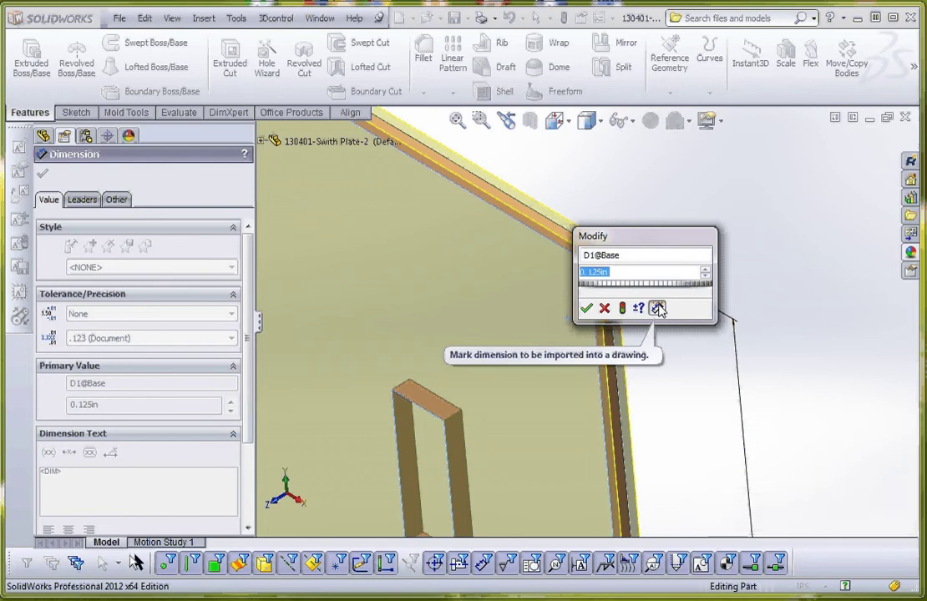
{"action": "type", "text": ".2"}
{"action": "key", "text": "Return"}
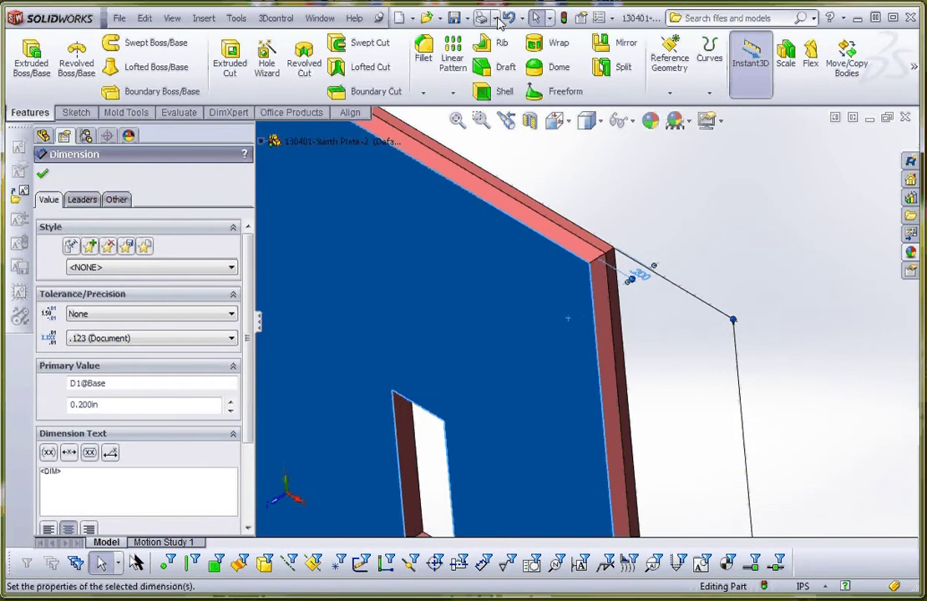
{"action": "left_click", "coordinate": [693, 239]}
{"action": "scroll", "coordinate": [505, 451], "scroll_direction": "up", "scroll_amount": 6}
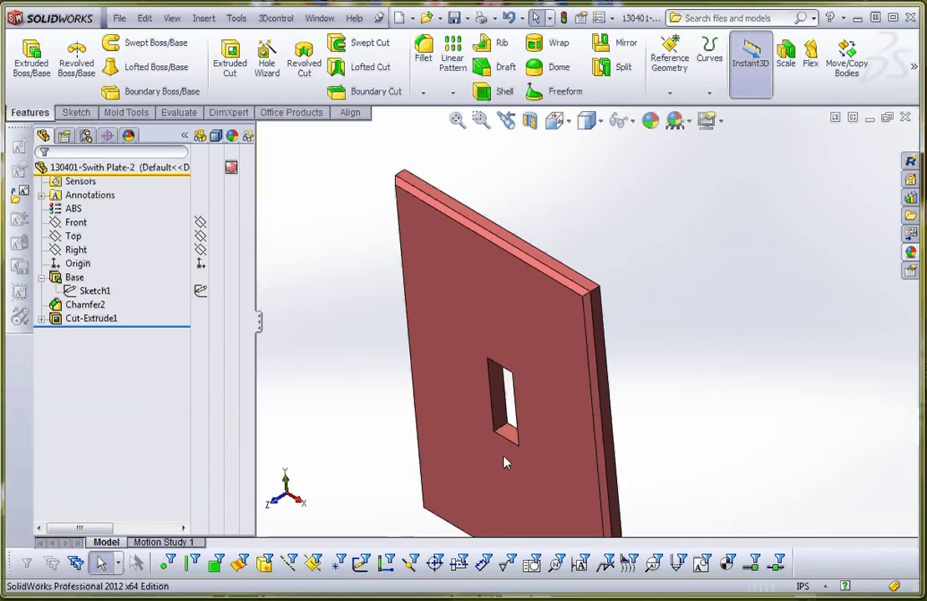
Step: Set the base plate's width dimension directly on the model to 2.75 in
{"action": "left_click", "coordinate": [561, 431]}
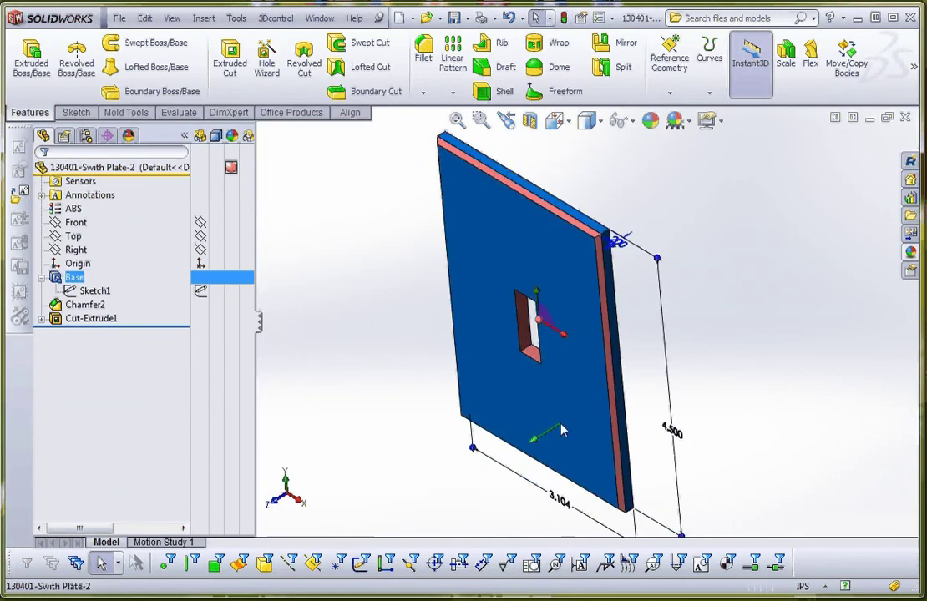
{"action": "left_click", "coordinate": [561, 501]}
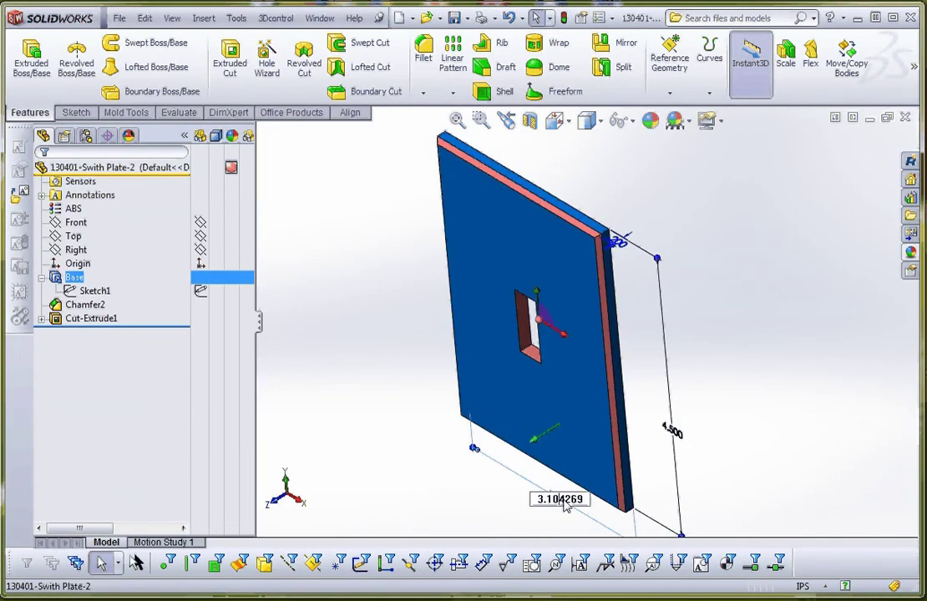
{"action": "left_click_drag", "start_coordinate": [586, 501], "coordinate": [494, 500]}
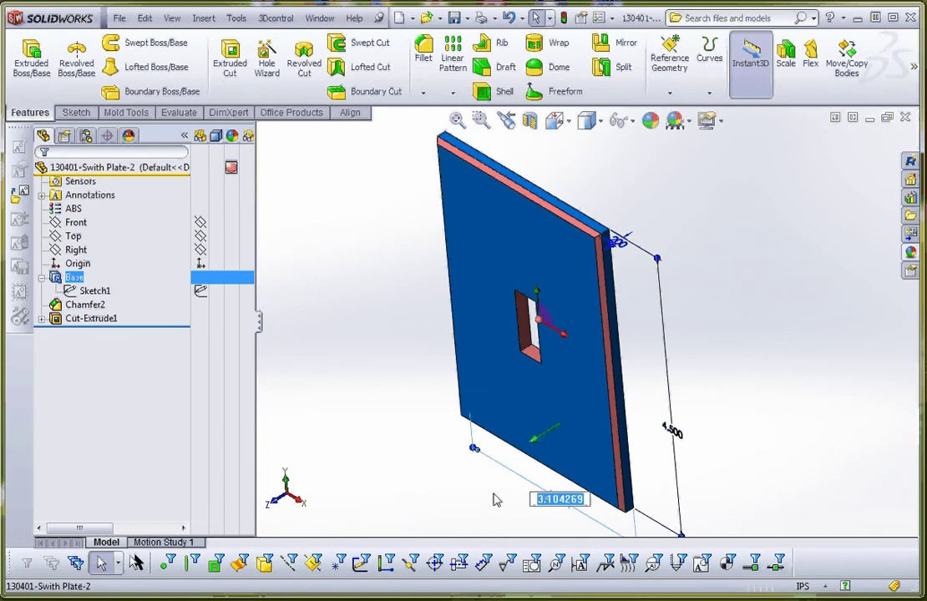
{"action": "type", "text": "2.75"}
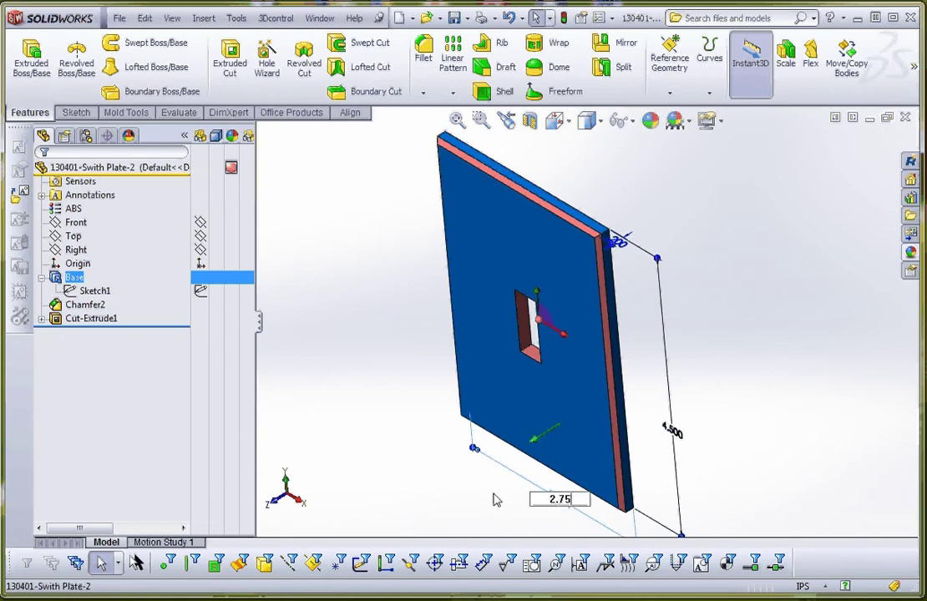
{"action": "key", "text": "Return"}
{"action": "left_click", "coordinate": [745, 355]}
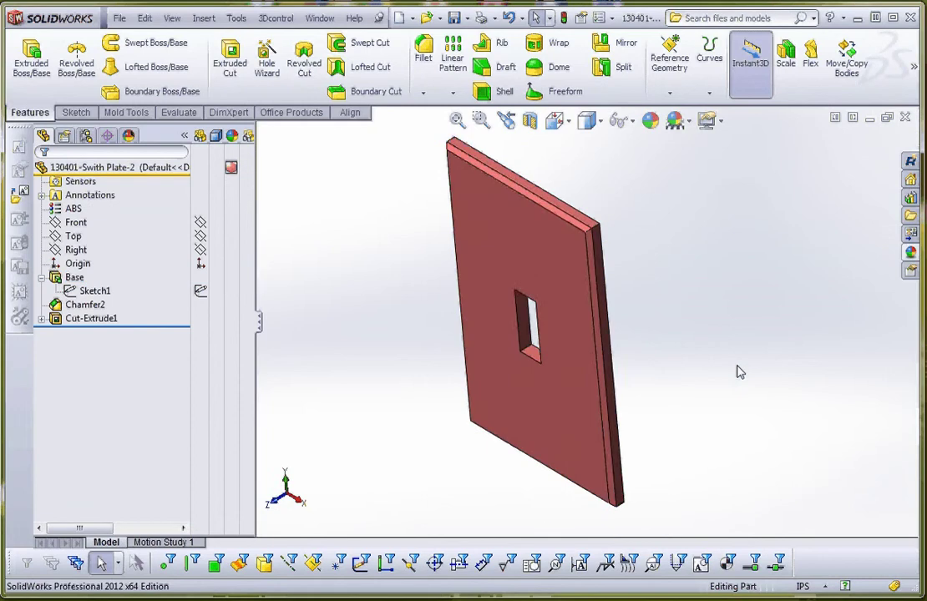
Step: Try to set the base plate's thickness dimension on the model to 0.125 in
{"action": "scroll", "coordinate": [738, 367], "scroll_direction": "up", "scroll_amount": 2}
{"action": "middle_click_drag", "start_coordinate": [658, 373], "coordinate": [589, 365]}
{"action": "scroll", "coordinate": [589, 365], "scroll_direction": "down", "scroll_amount": 3}
{"action": "left_click", "coordinate": [576, 366]}
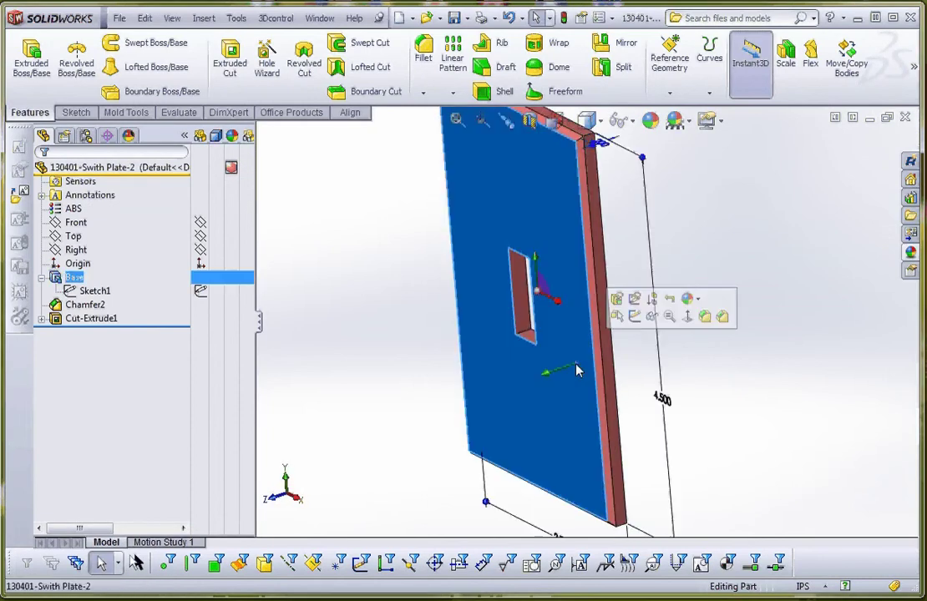
{"action": "double_click", "coordinate": [599, 138]}
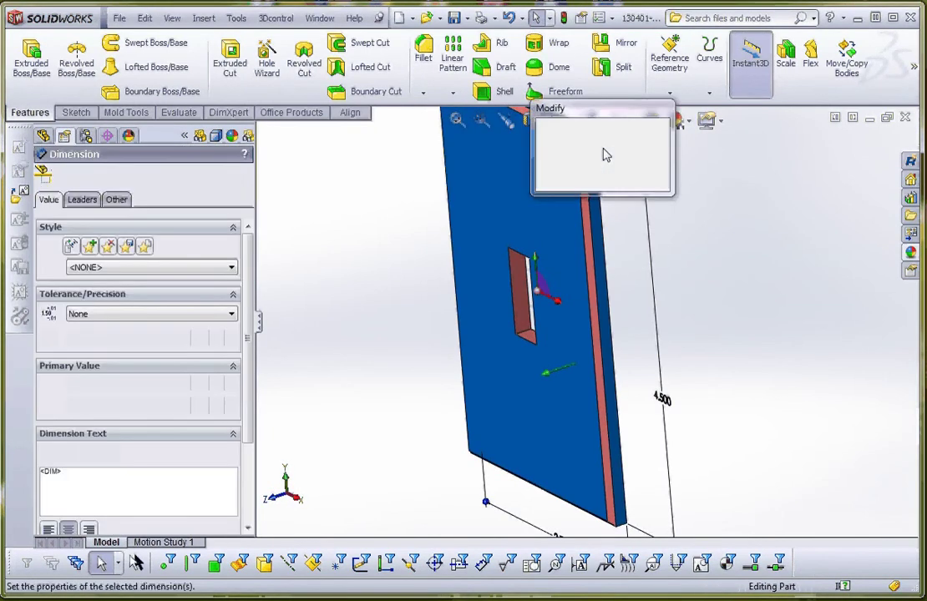
{"action": "type", "text": "125"}
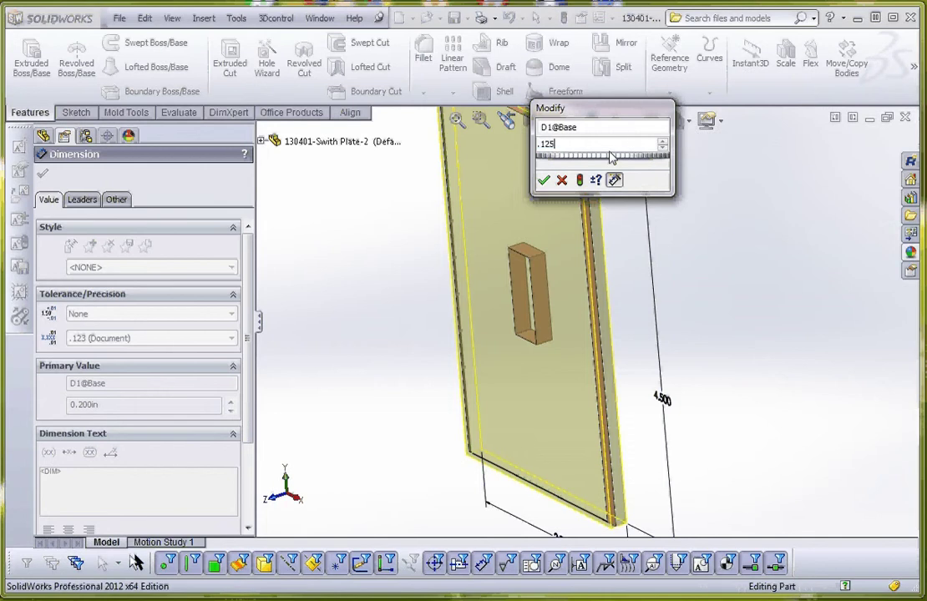
{"action": "key", "text": "Return"}
{"action": "left_click", "coordinate": [689, 121]}
{"action": "left_click", "coordinate": [642, 289]}
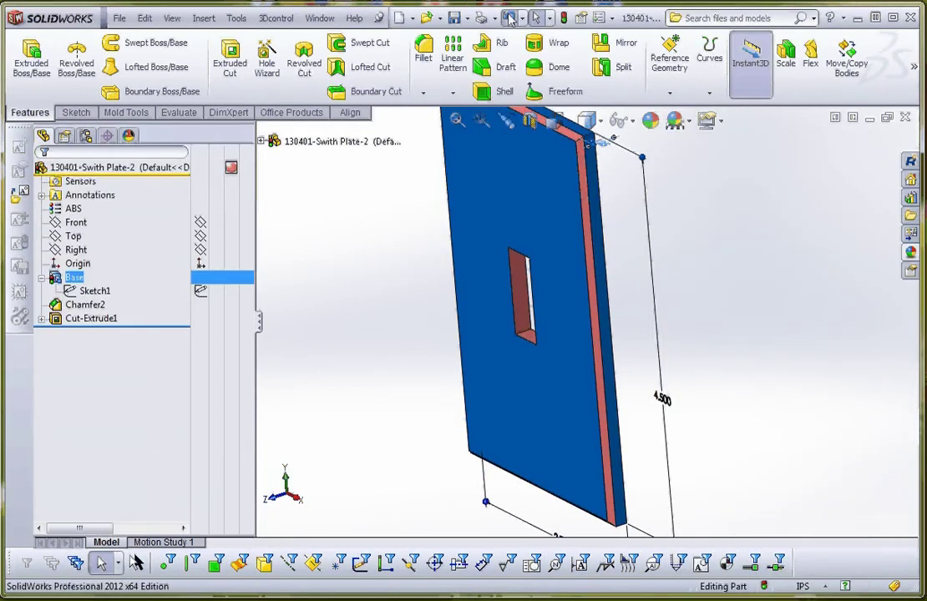
{"action": "left_click", "coordinate": [642, 289]}
Step: Set the base plate's thickness dimension to 0.125 in and rebuild the part
{"action": "double_click", "coordinate": [575, 241]}
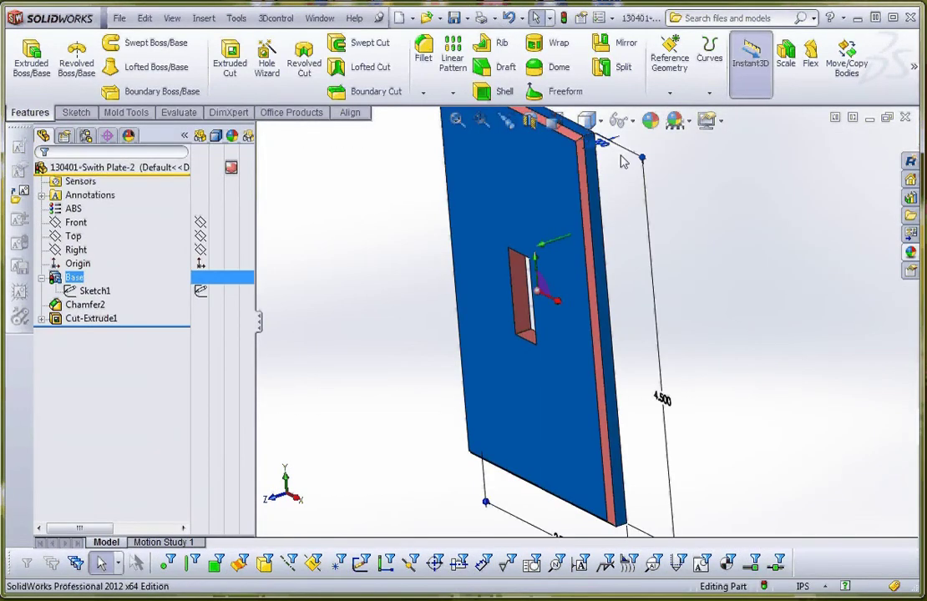
{"action": "scroll", "coordinate": [622, 161], "scroll_direction": "up", "scroll_amount": 2}
{"action": "scroll", "coordinate": [604, 218], "scroll_direction": "down", "scroll_amount": 4}
{"action": "double_click", "coordinate": [583, 219]}
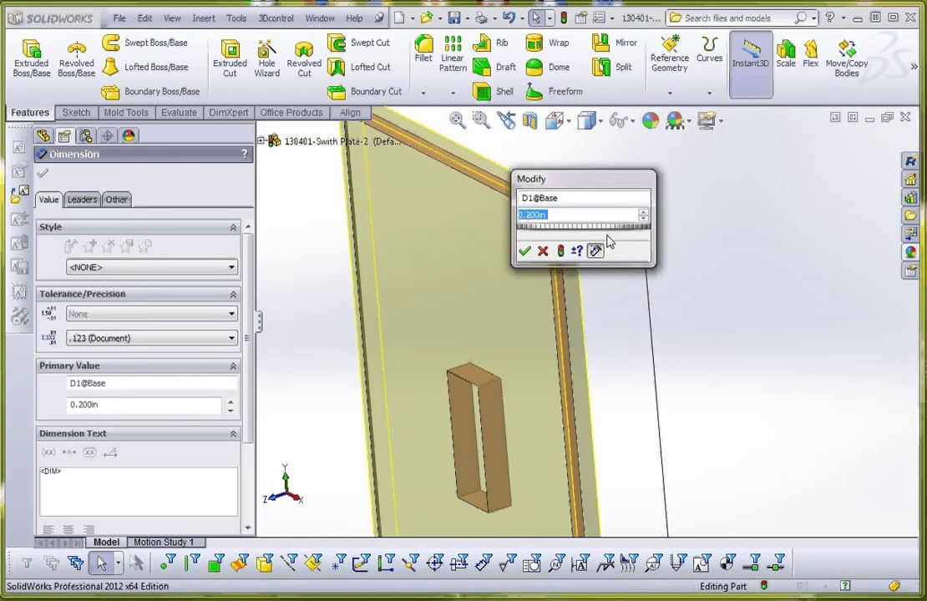
{"action": "type", "text": ".125"}
{"action": "key", "text": "Return"}
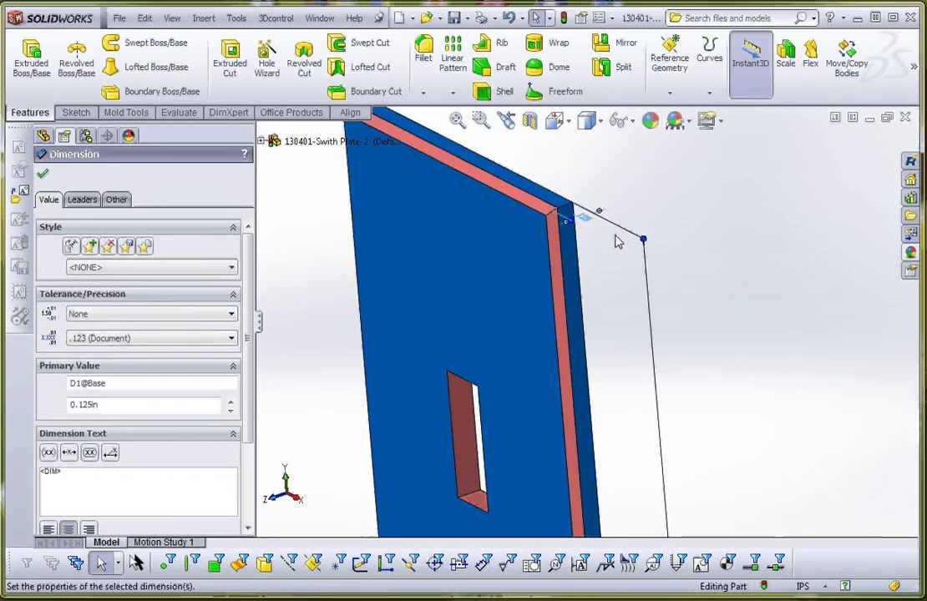
{"action": "left_click", "coordinate": [566, 21]}
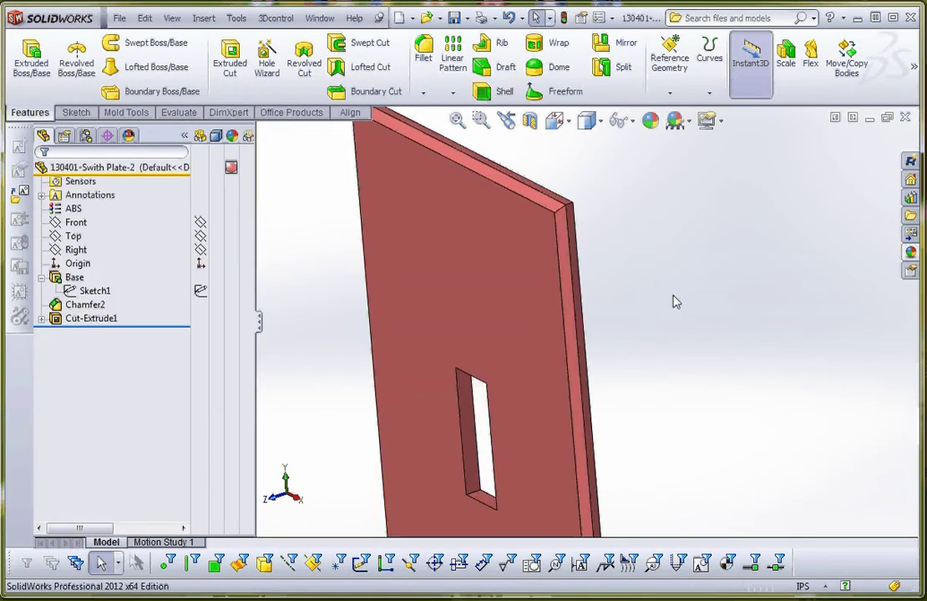
Step: Rename the chamfer feature in the model tree as Side Chamfer
{"action": "scroll", "coordinate": [672, 301], "scroll_direction": "up", "scroll_amount": 3}
{"action": "mouse_move", "coordinate": [606, 422]}
{"action": "middle_mouse_down"}
{"action": "mouse_move", "coordinate": [519, 409]}
{"action": "mouse_move", "coordinate": [609, 391]}
{"action": "mouse_move", "coordinate": [623, 407]}
{"action": "mouse_move", "coordinate": [614, 405]}
{"action": "middle_mouse_up"}
{"action": "left_click", "coordinate": [96, 291]}
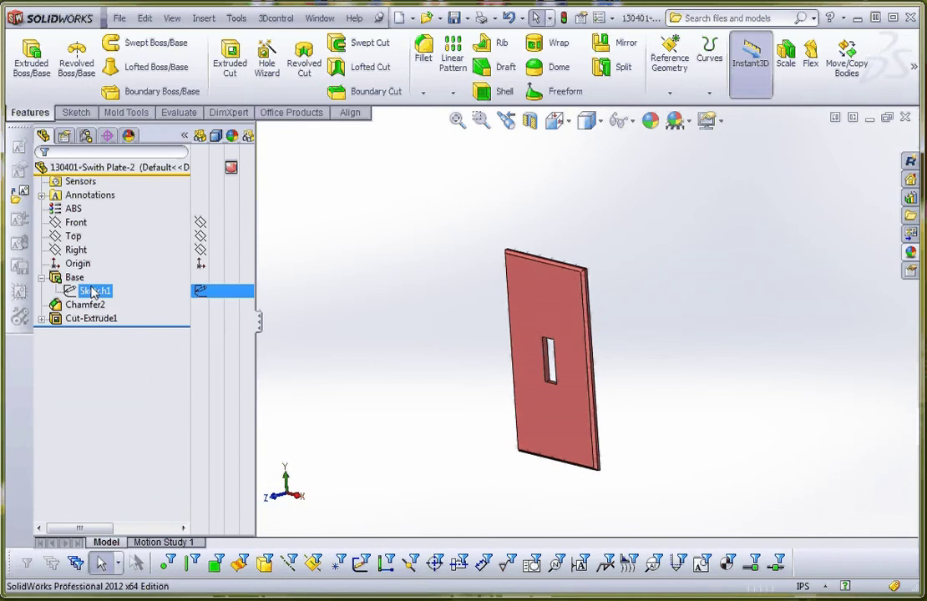
{"action": "left_click", "coordinate": [84, 306]}
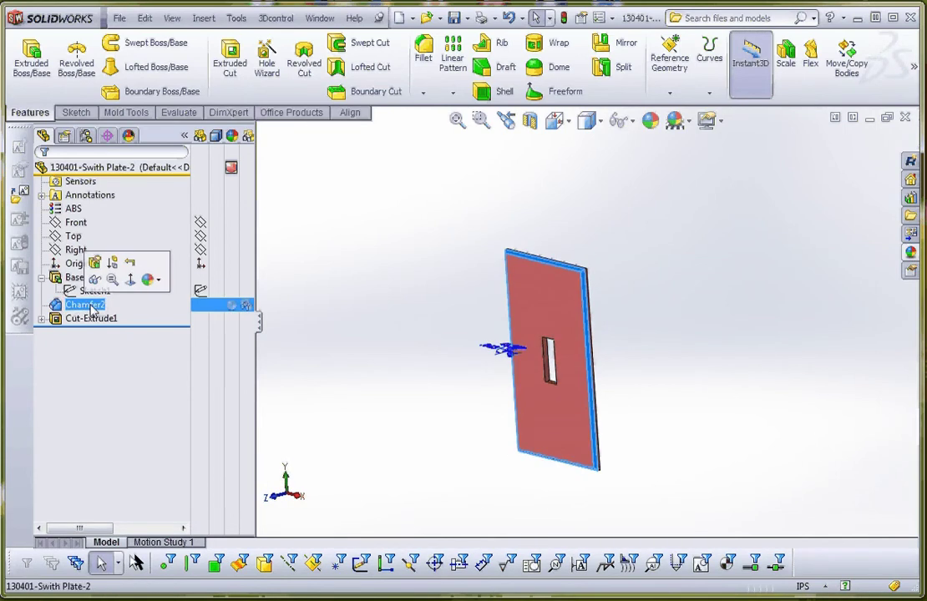
{"action": "key", "text": "BackSpace"}
{"action": "key", "text": "Left"}
{"action": "key", "text": "Left"}
{"action": "key", "text": "Left"}
{"action": "key", "text": "Left"}
{"action": "key", "text": "Left"}
{"action": "key", "text": "Left"}
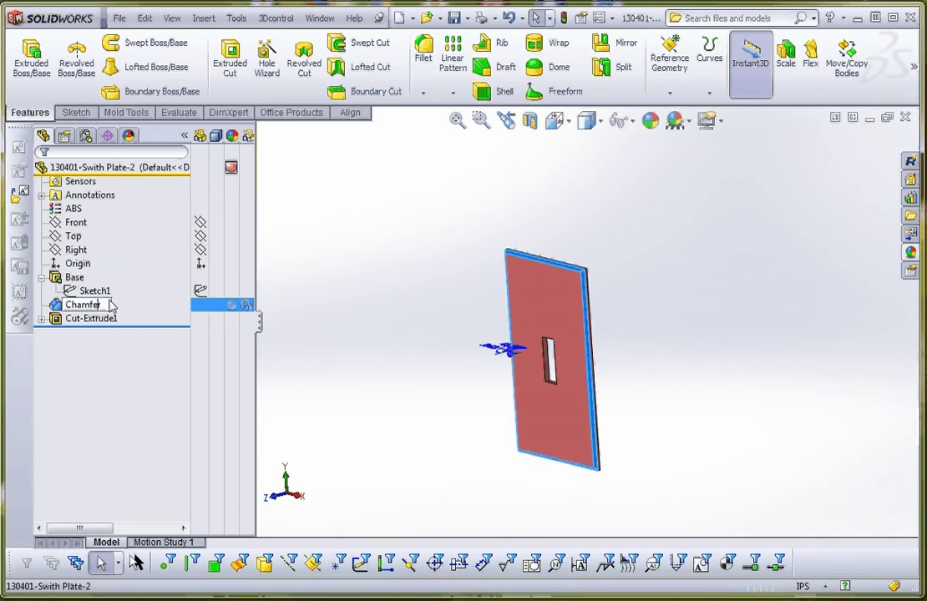
{"action": "key", "text": "Left"}
{"action": "type", "text": "Side"}
{"action": "key", "text": "Return"}
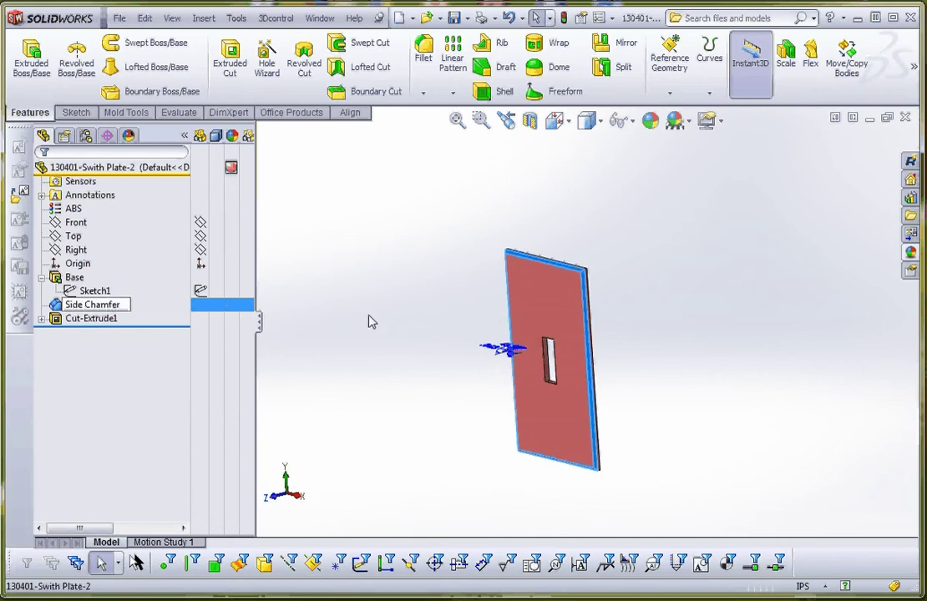
Step: Rename the switch opening's cut feature as Hole Cut
{"action": "left_click", "coordinate": [93, 320]}
{"action": "left_click", "coordinate": [92, 322]}
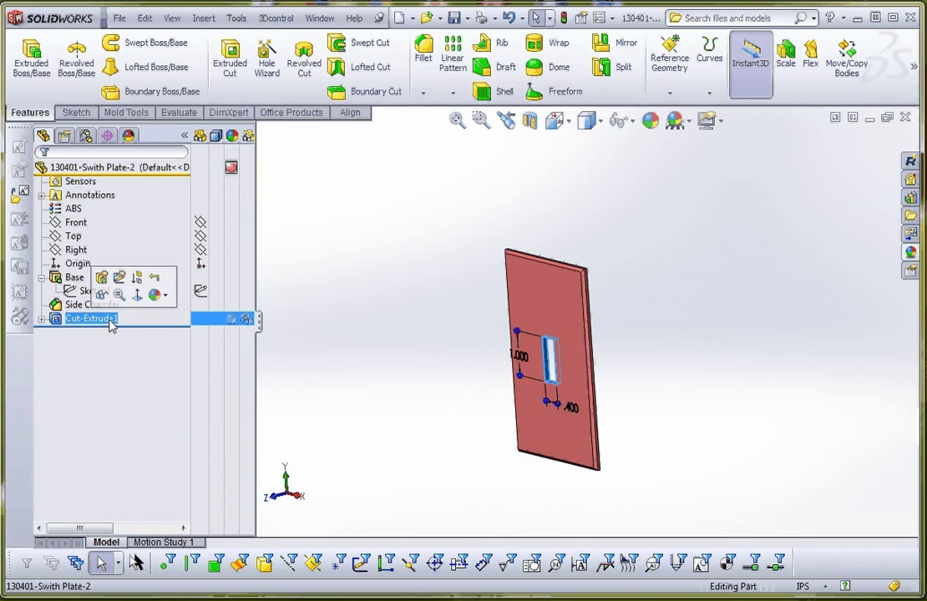
{"action": "left_click", "coordinate": [117, 321]}
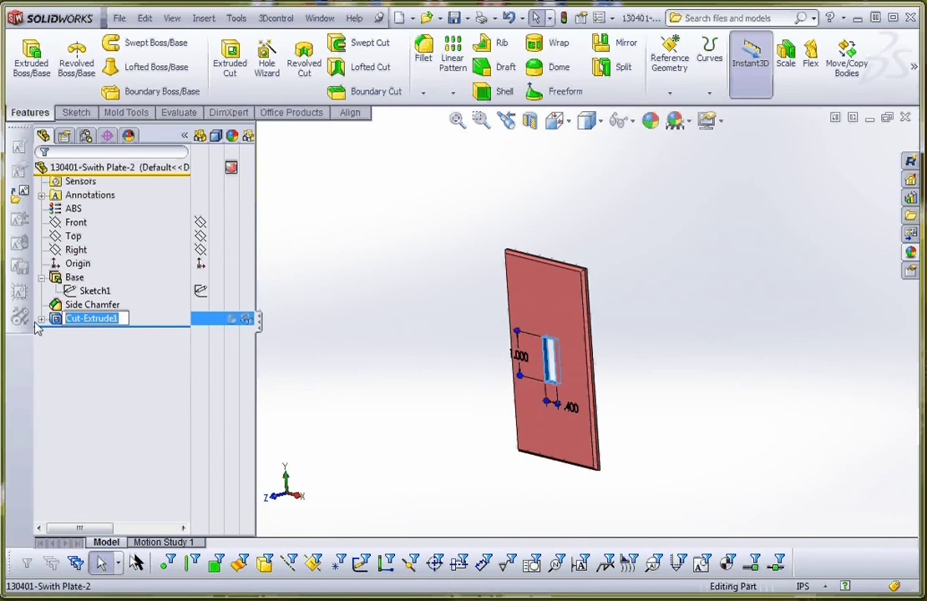
{"action": "type", "text": "H"}
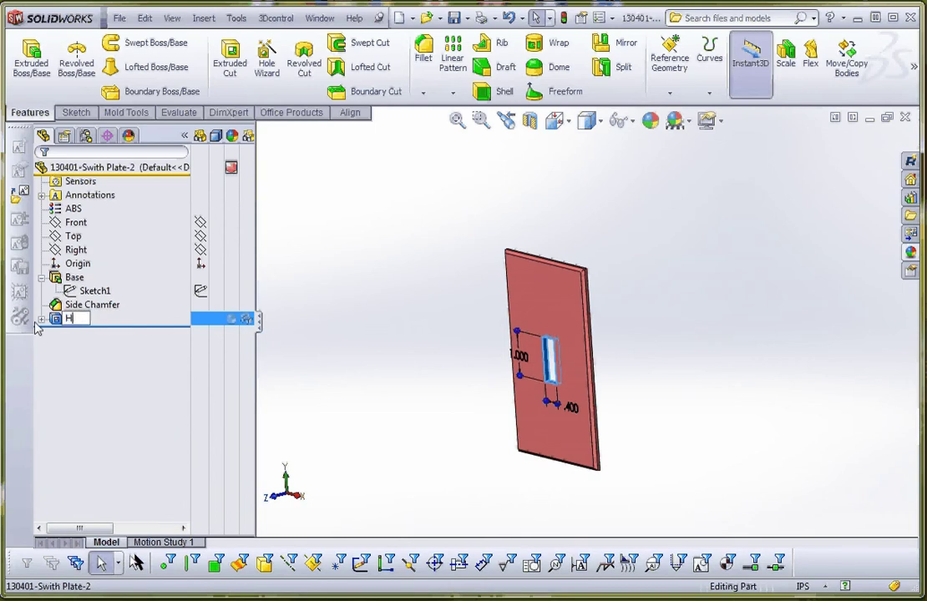
{"action": "type", "text": "ole Feature"}
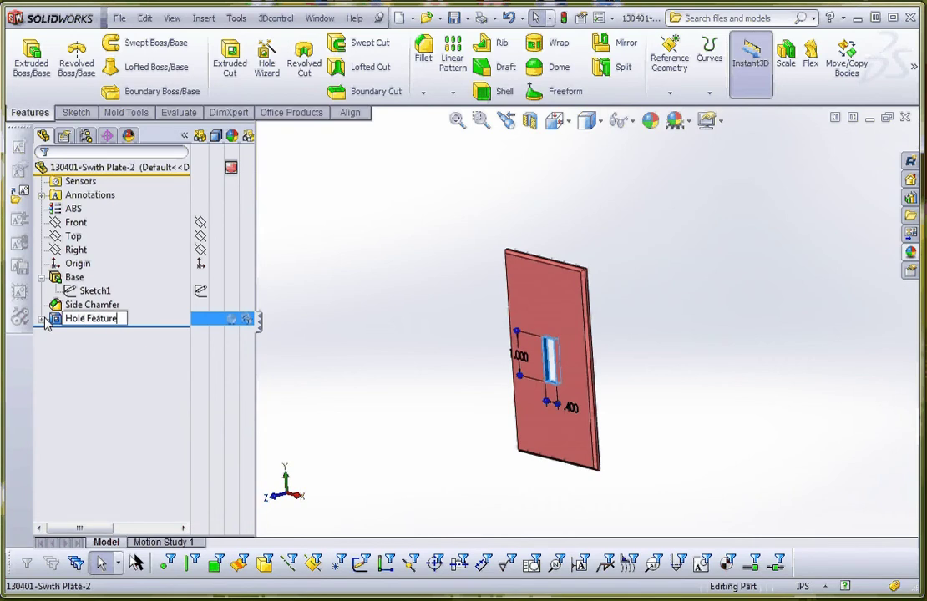
{"action": "key", "text": "BackSpace"}
{"action": "key", "text": "BackSpace"}
{"action": "key", "text": "BackSpace"}
{"action": "key", "text": "BackSpace"}
{"action": "key", "text": "BackSpace"}
{"action": "key", "text": "BackSpace"}
{"action": "key", "text": "BackSpace"}
{"action": "key", "text": "BackSpace"}
{"action": "type", "text": "Cut"}
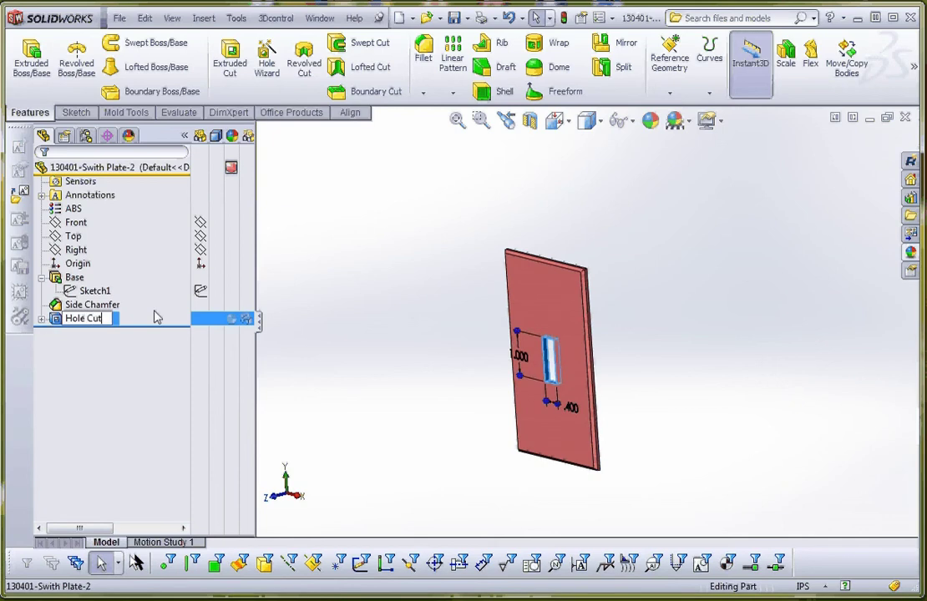
{"action": "key", "text": "Return"}
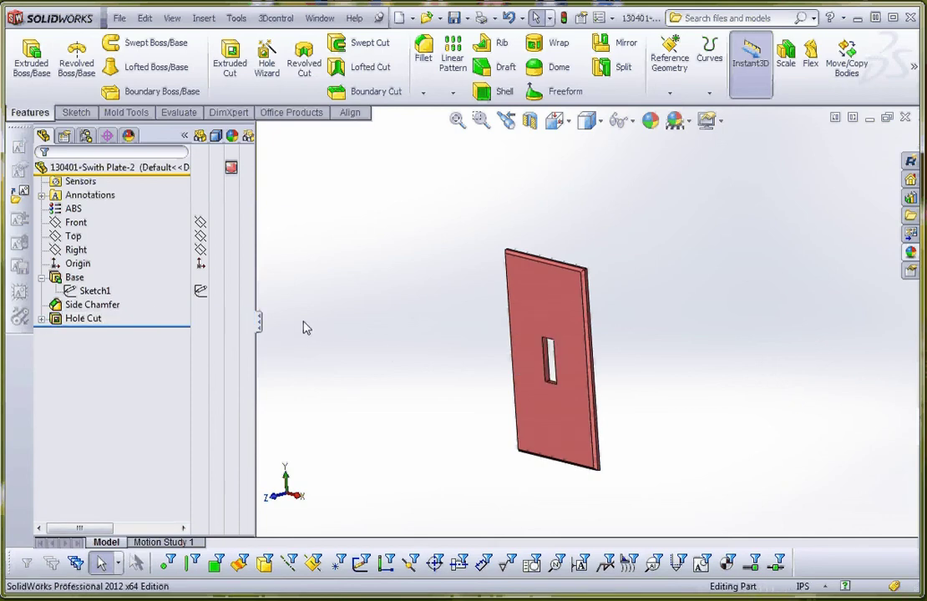
Step: Define a Hole Wizard countersink for an ANSI Inch Flat Head Screw (100), size #8, normal fit, Through All
{"action": "mouse_move", "coordinate": [405, 320]}
{"action": "middle_mouse_down"}
{"action": "mouse_move", "coordinate": [447, 321]}
{"action": "mouse_move", "coordinate": [425, 322]}
{"action": "middle_mouse_up"}
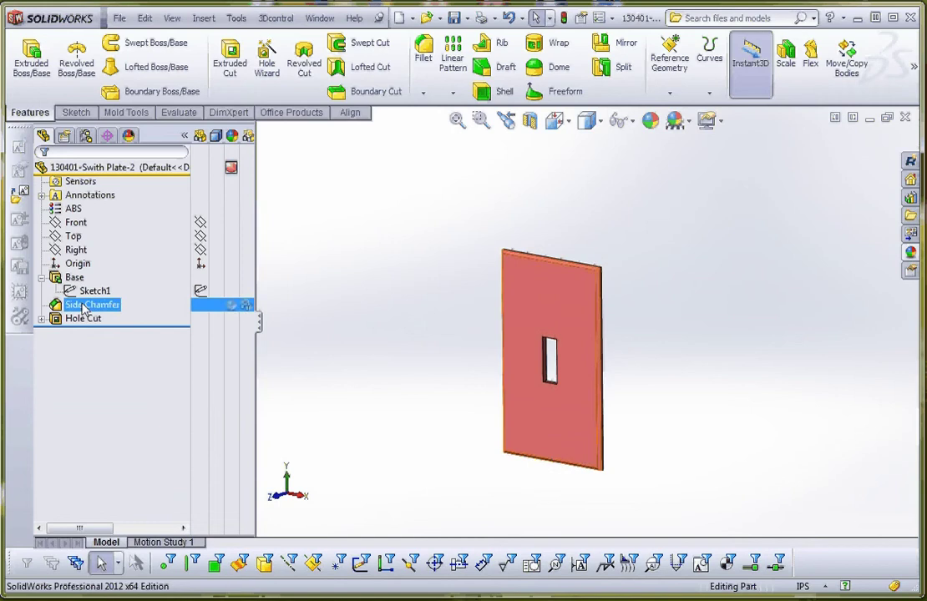
{"action": "left_click", "coordinate": [320, 324]}
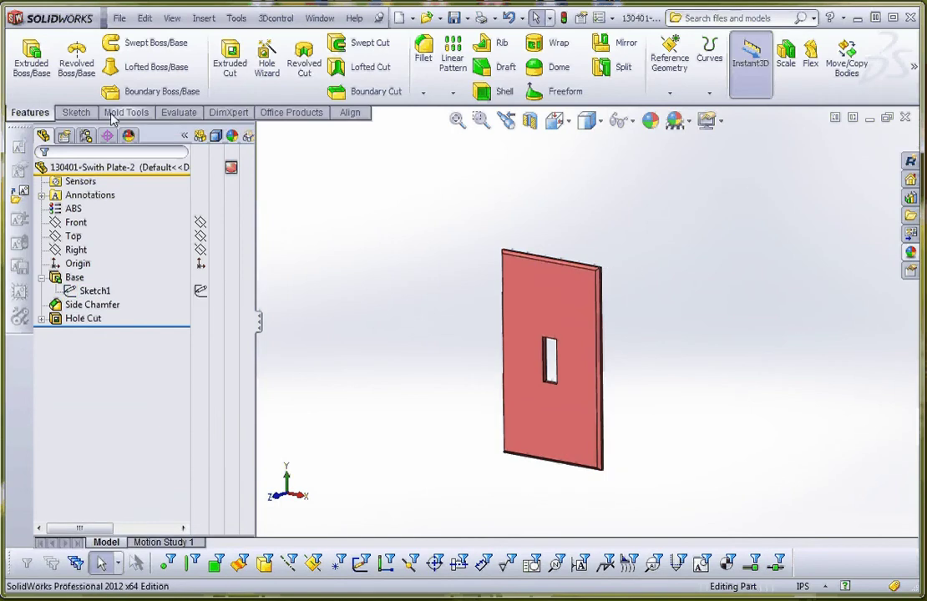
{"action": "left_click", "coordinate": [266, 63]}
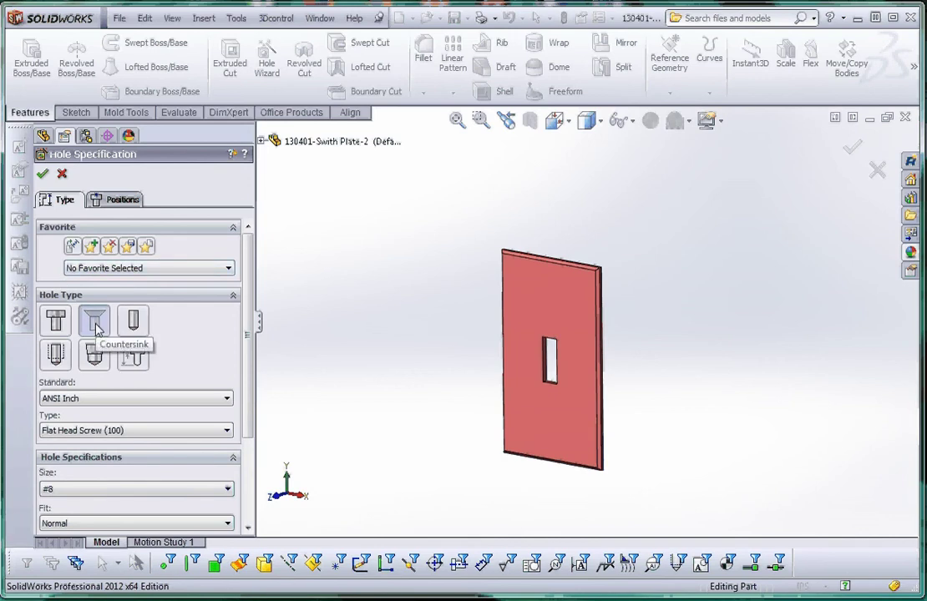
{"action": "left_click", "coordinate": [130, 430]}
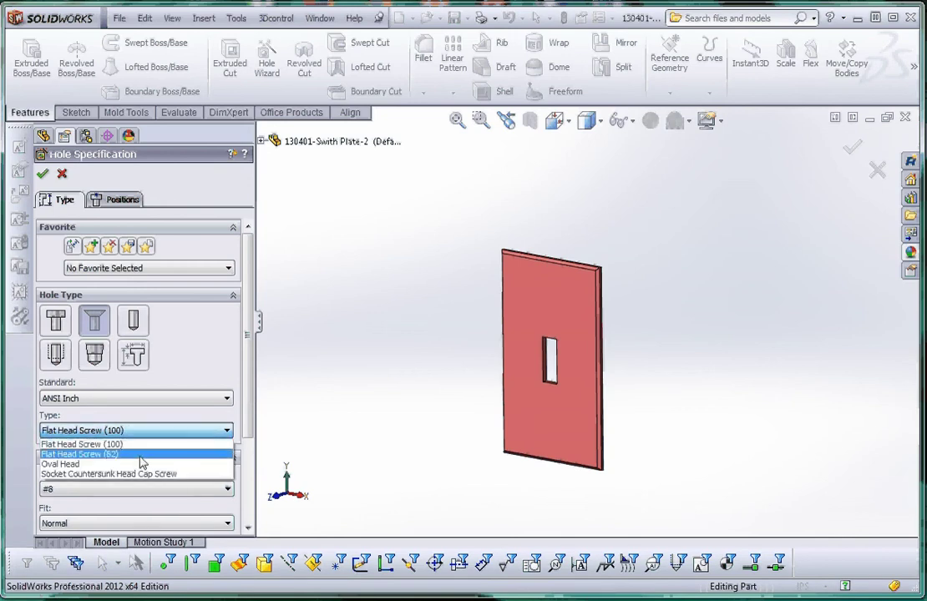
{"action": "left_click", "coordinate": [100, 444]}
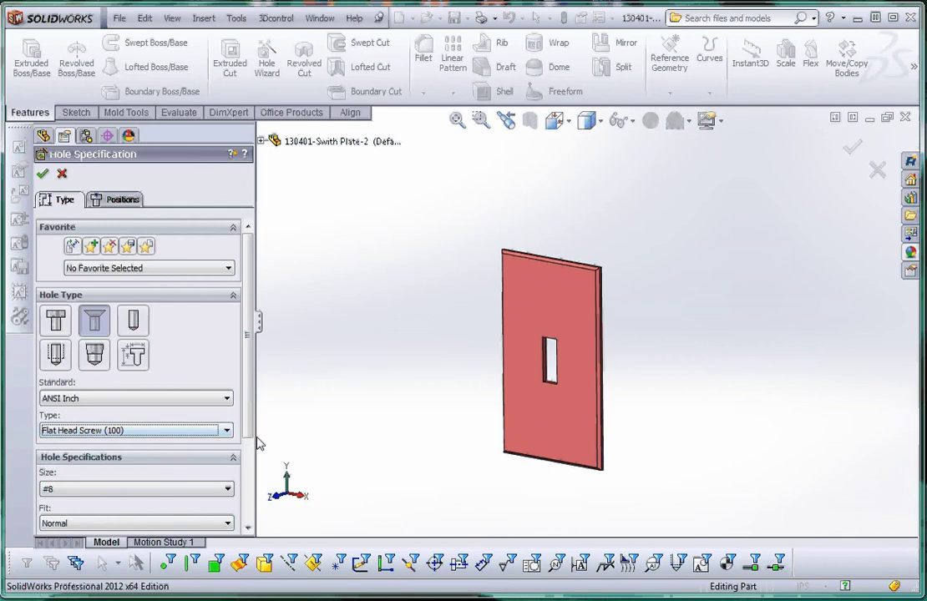
{"action": "scroll", "coordinate": [174, 467], "scroll_direction": "down", "scroll_amount": 4}
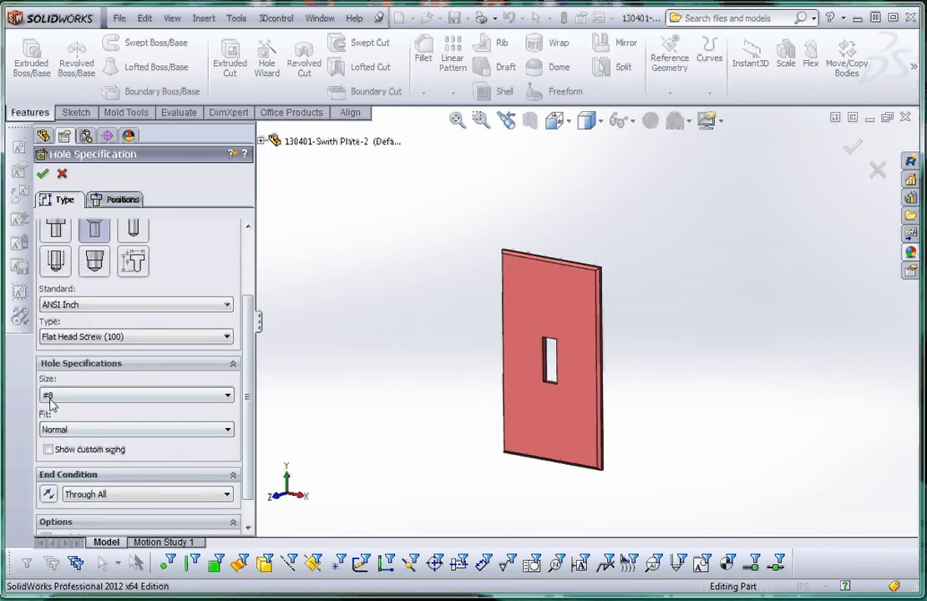
{"action": "left_click", "coordinate": [72, 400]}
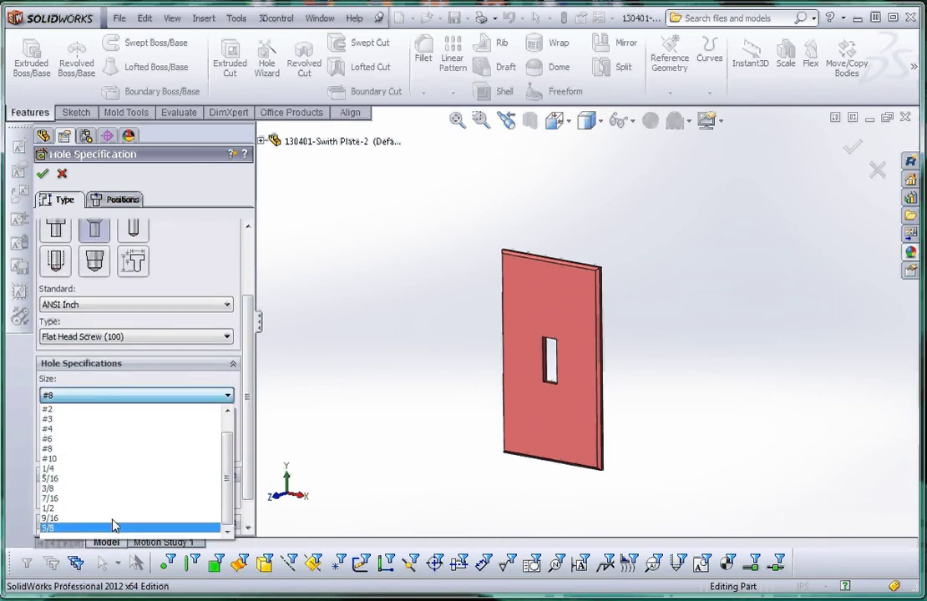
{"action": "scroll", "coordinate": [232, 491], "scroll_direction": "down", "scroll_amount": 1}
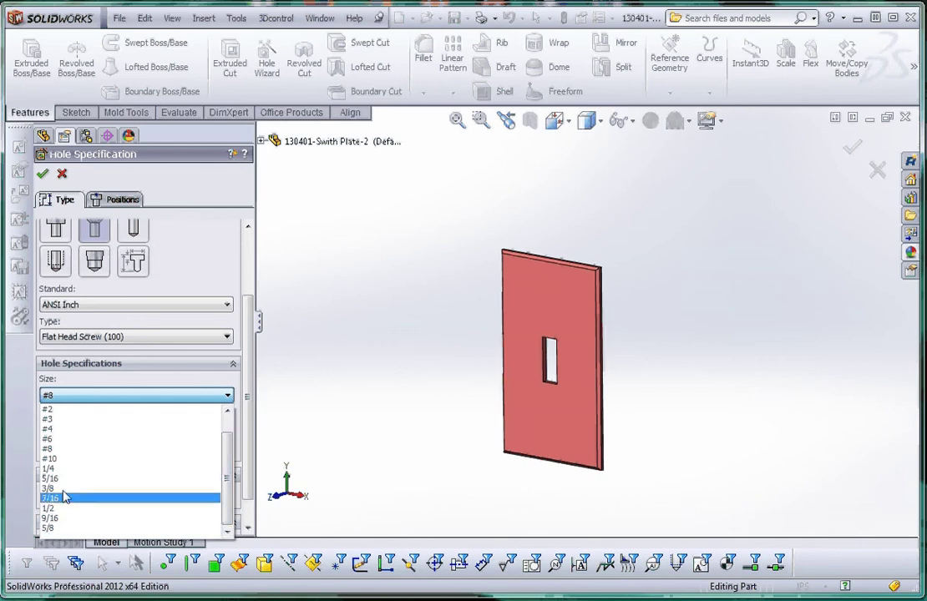
{"action": "left_click", "coordinate": [52, 449]}
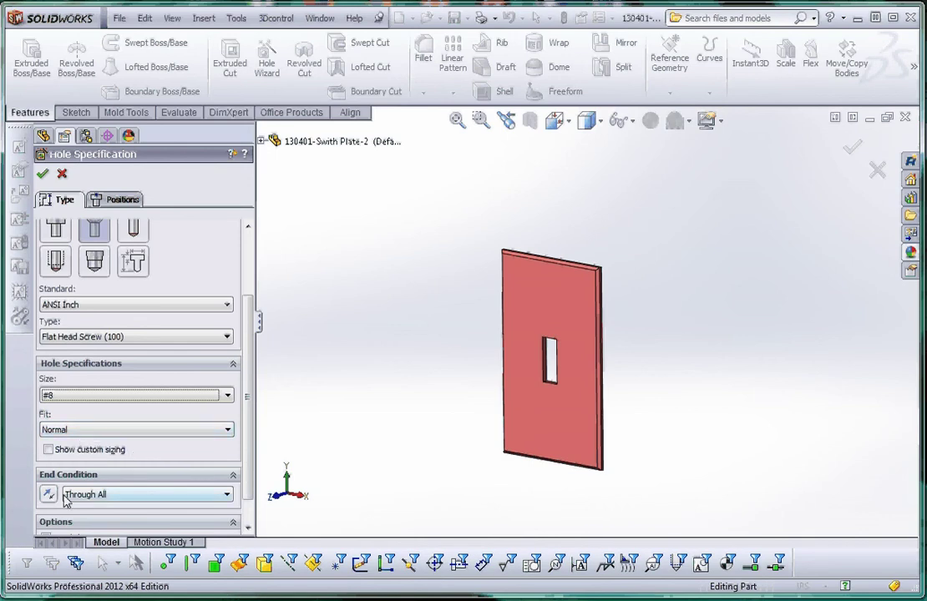
{"action": "mouse_move", "coordinate": [248, 384]}
{"action": "left_mouse_down"}
{"action": "mouse_move", "coordinate": [250, 431]}
{"action": "mouse_move", "coordinate": [263, 385]}
{"action": "left_mouse_up"}
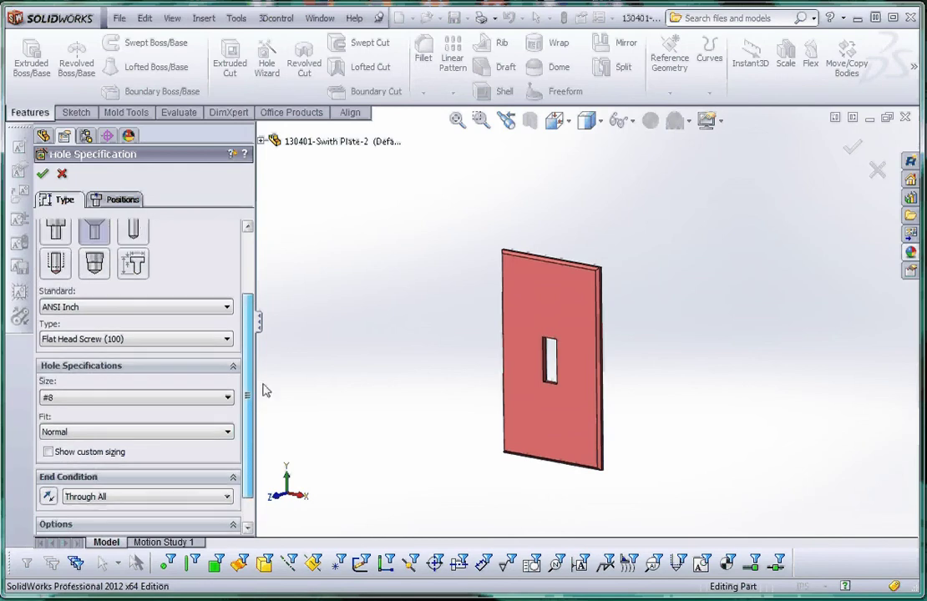
Step: Place the first countersunk hole's centre point on the plate's front face, above and to one side of the switch opening
{"action": "left_click", "coordinate": [122, 200]}
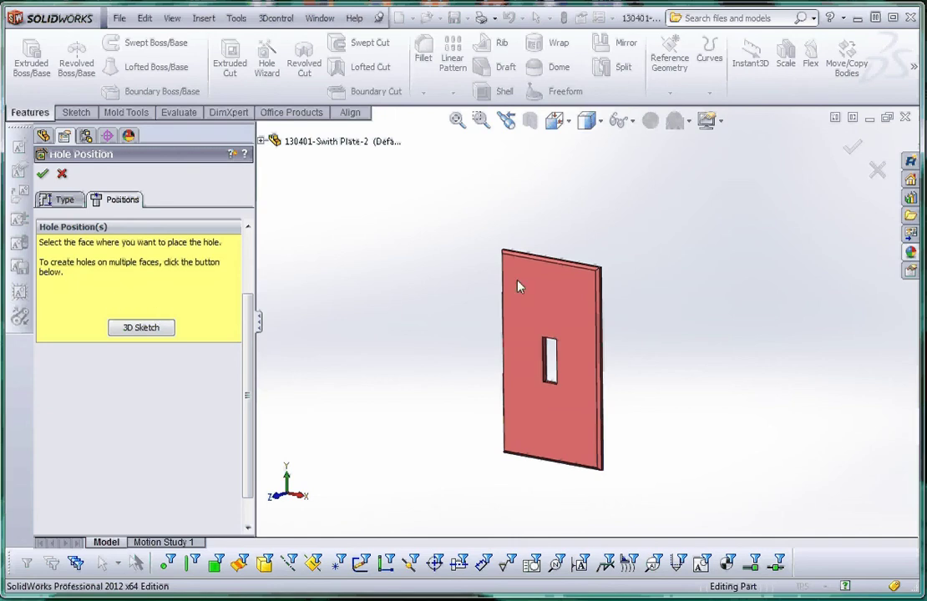
{"action": "left_click", "coordinate": [553, 297]}
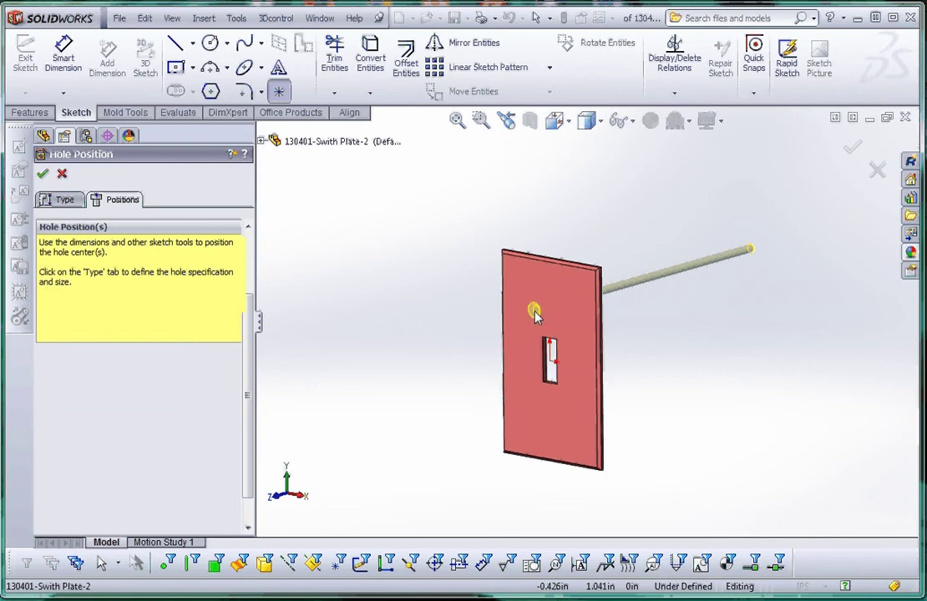
{"action": "left_click", "coordinate": [535, 310]}
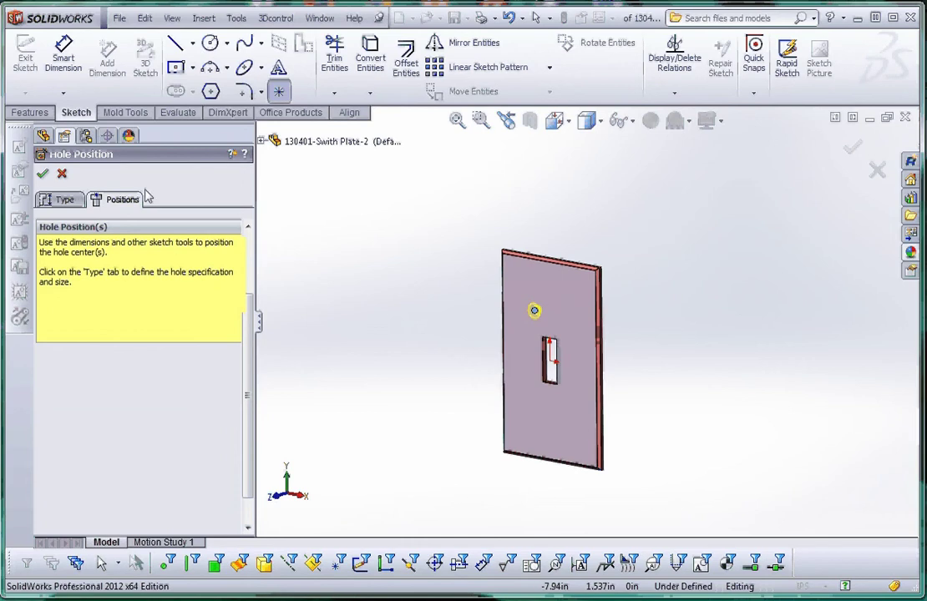
Step: Sketch a vertical centerline about 6.01 in long in the empty space beside the plate
{"action": "left_click", "coordinate": [193, 43]}
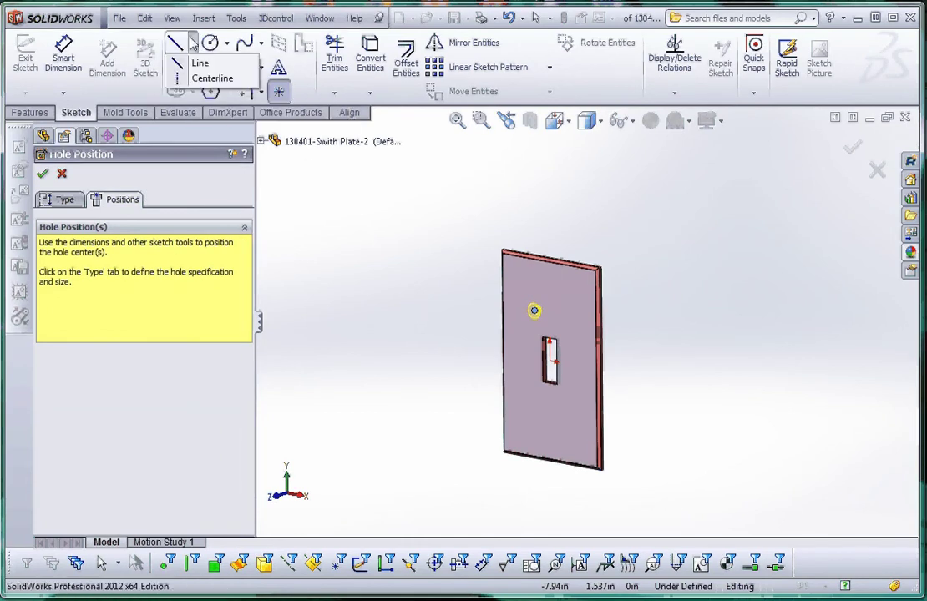
{"action": "left_click", "coordinate": [209, 78]}
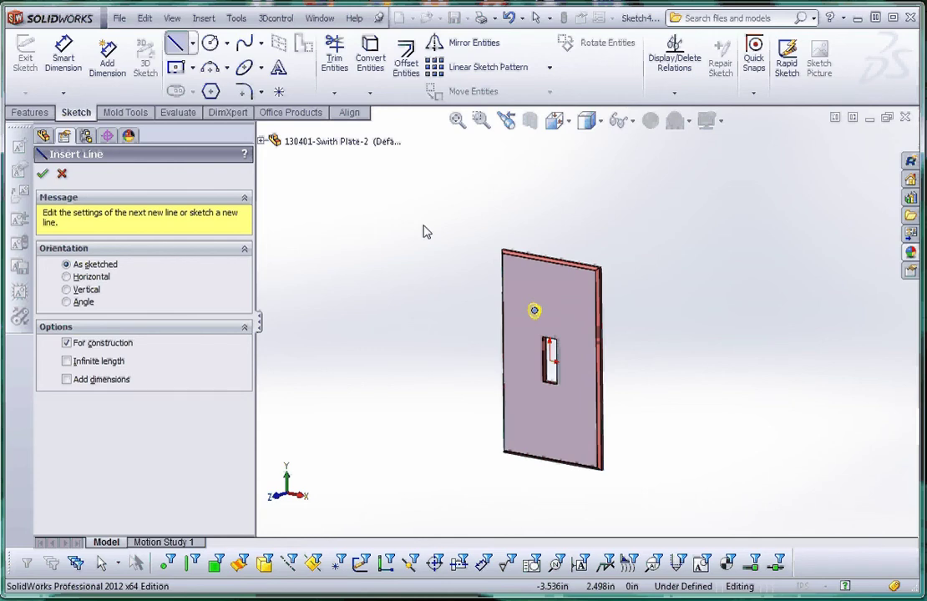
{"action": "left_click", "coordinate": [663, 226]}
{"action": "left_click", "coordinate": [666, 498]}
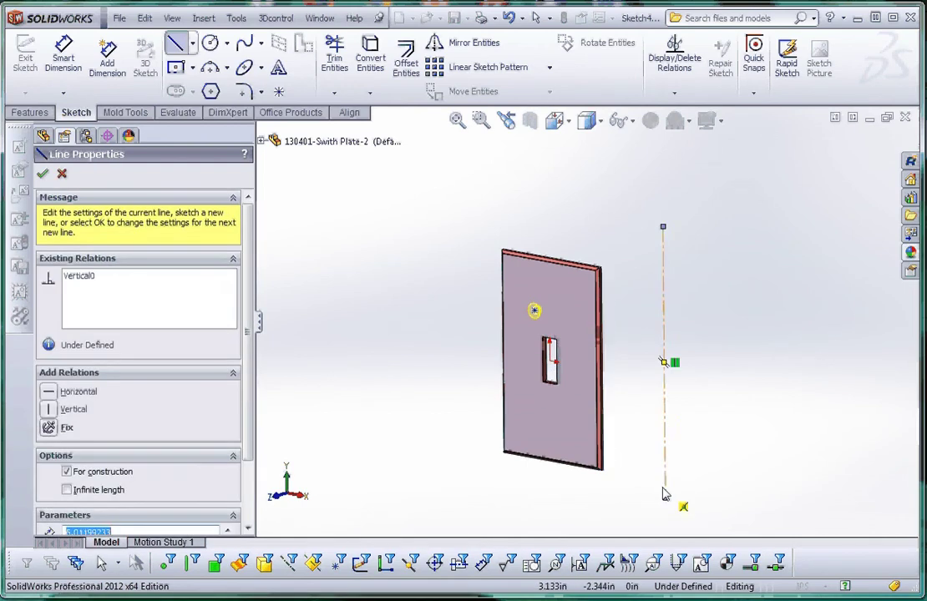
{"action": "key", "text": "Escape"}
{"action": "left_click", "coordinate": [664, 380]}
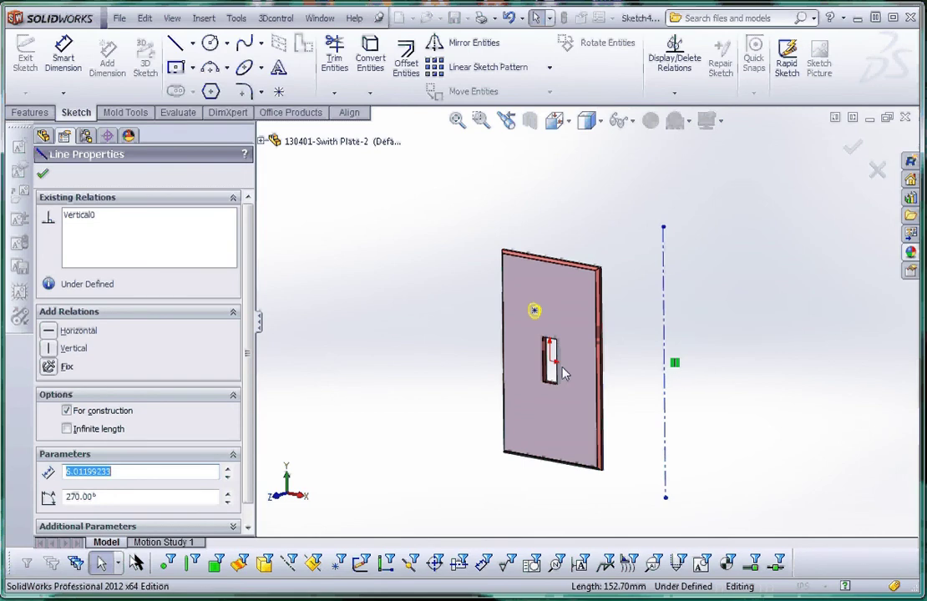
Step: View the plate face-on and make the vertical centerline's midpoint coincident with the origin
{"action": "key", "text": "ctrl+8"}
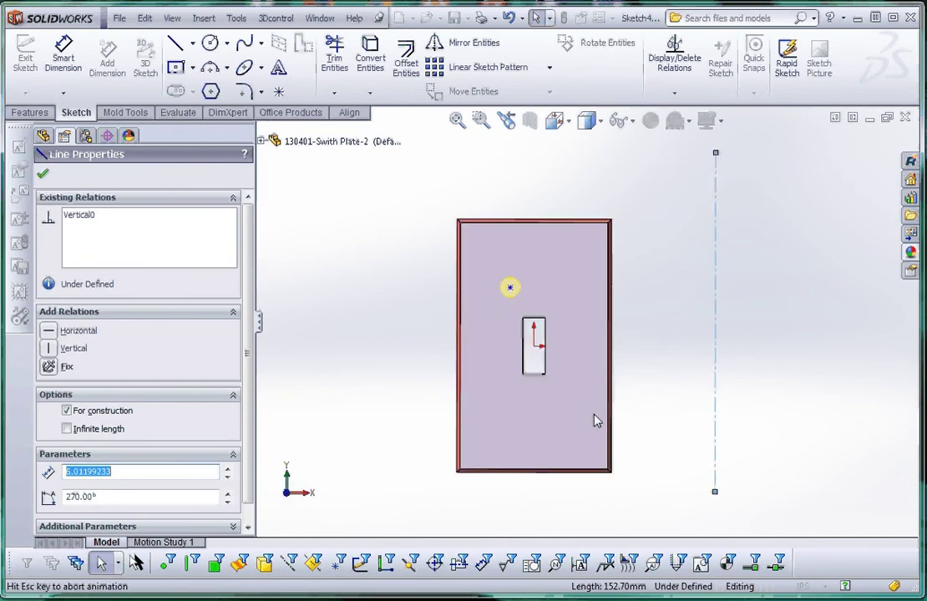
{"action": "left_click", "coordinate": [588, 121]}
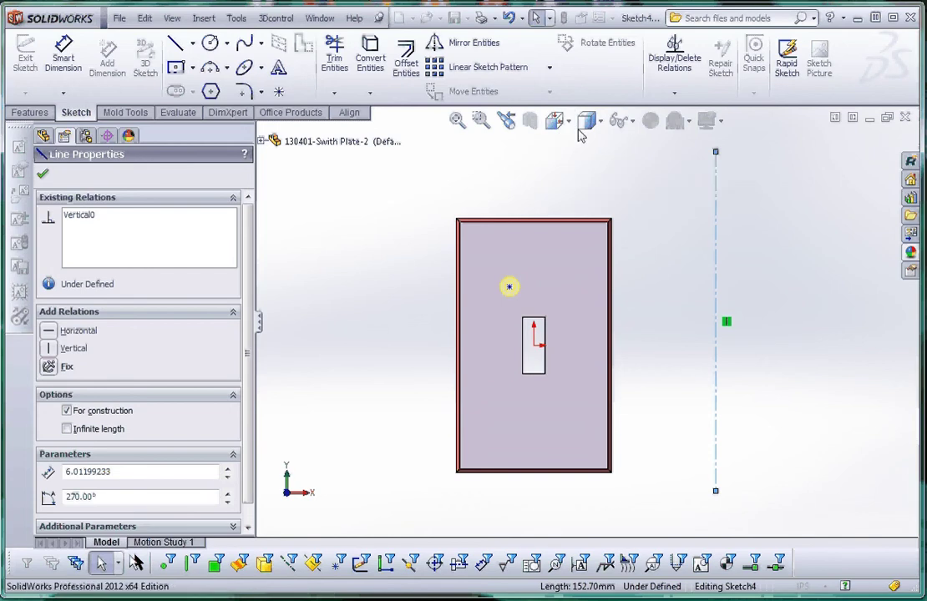
{"action": "left_click", "coordinate": [555, 122]}
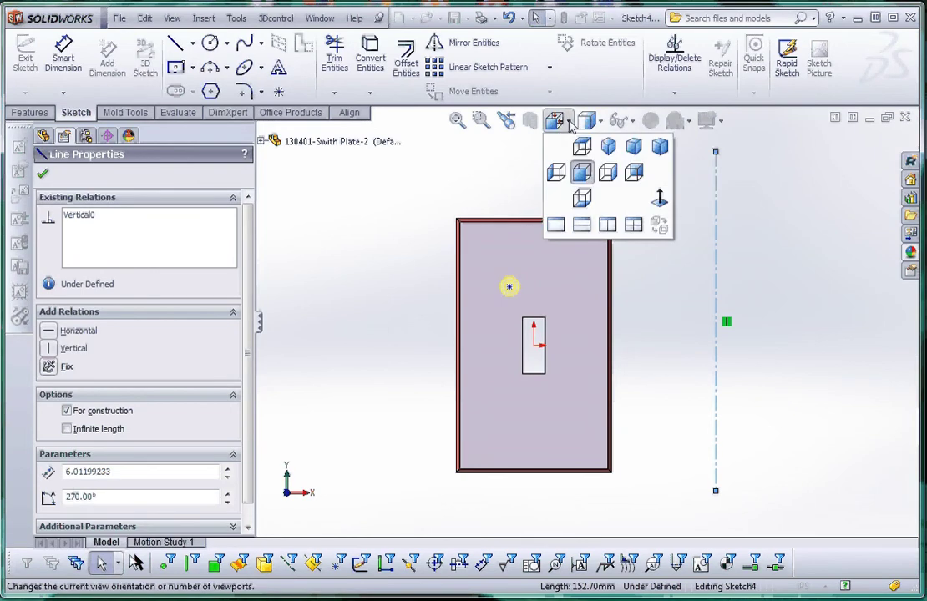
{"action": "left_click", "coordinate": [661, 199]}
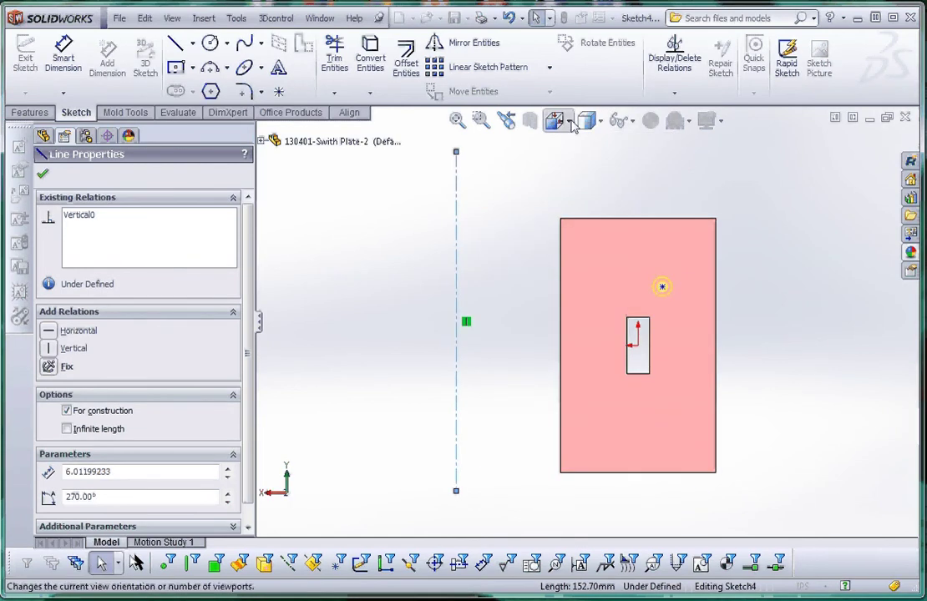
{"action": "left_click", "coordinate": [572, 122]}
{"action": "left_click", "coordinate": [657, 197]}
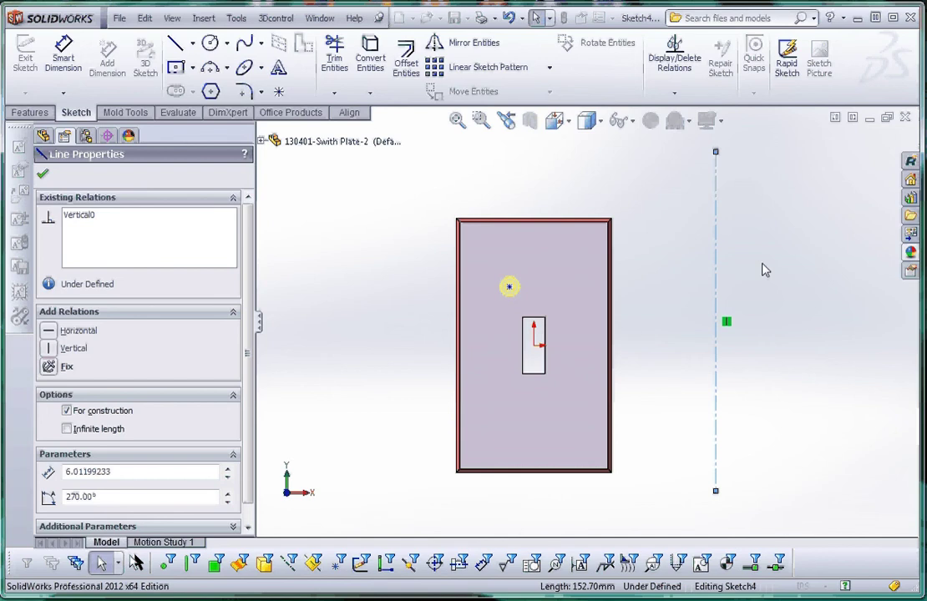
{"action": "right_click", "coordinate": [716, 292]}
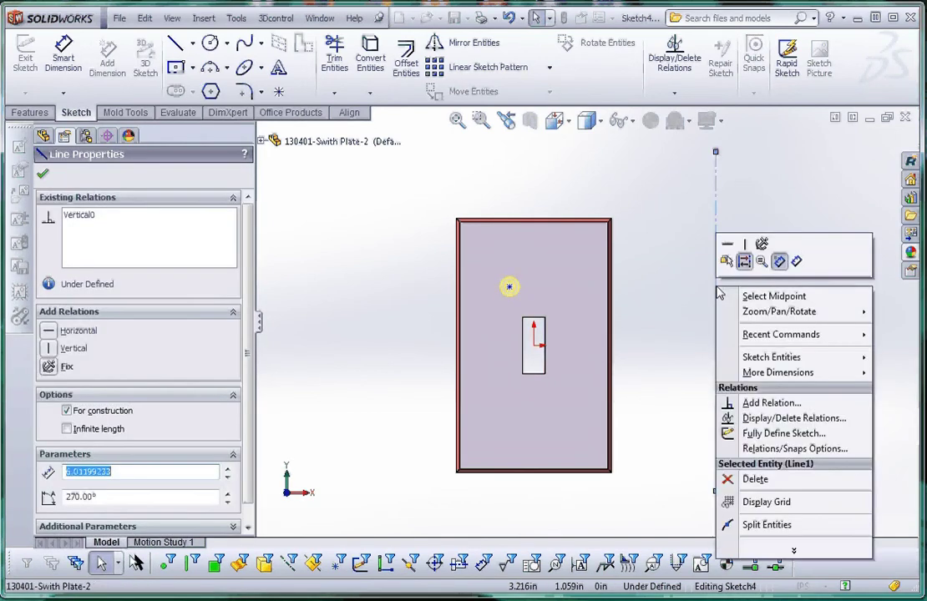
{"action": "left_click", "coordinate": [774, 299]}
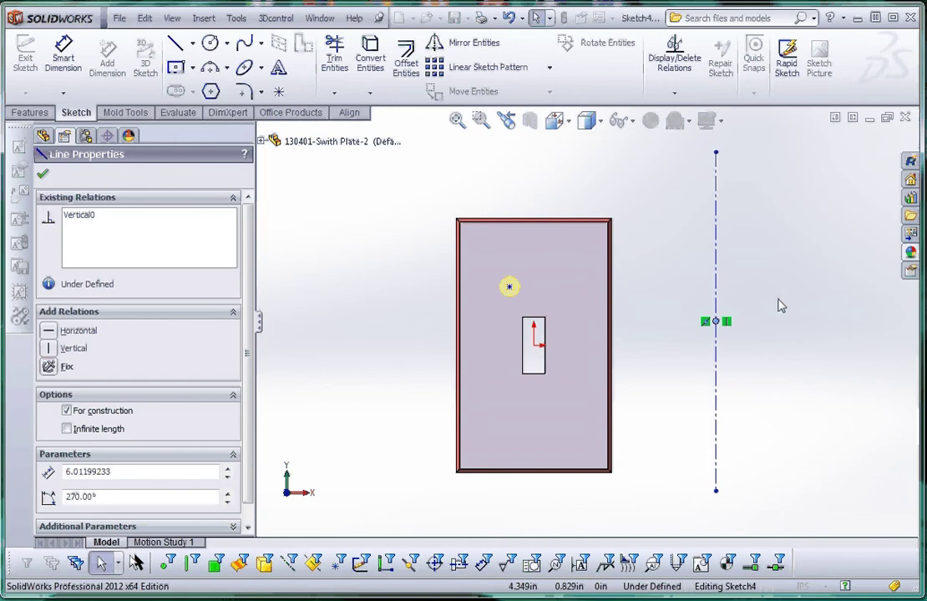
{"action": "left_click", "coordinate": [534, 344], "text": "ctrl"}
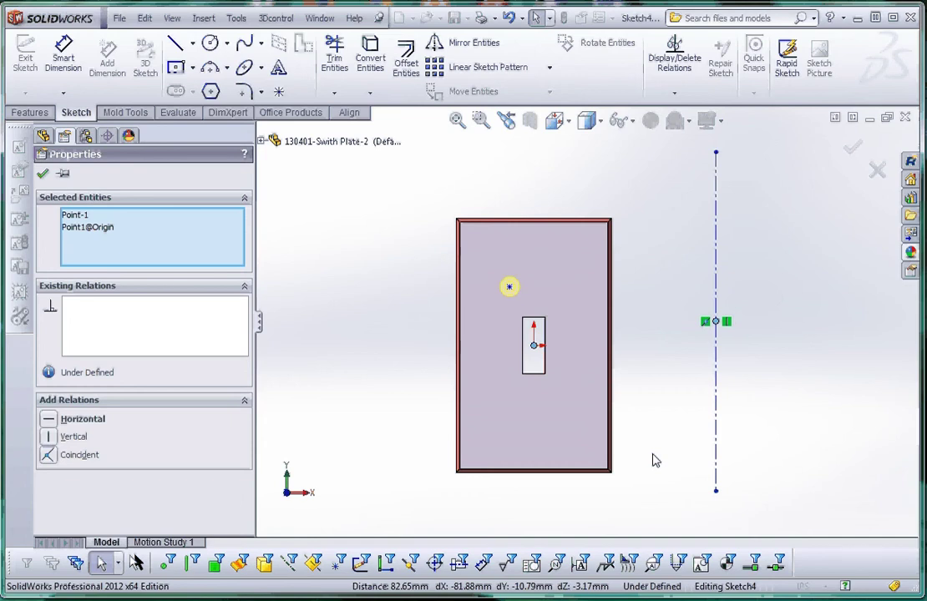
{"action": "left_click", "coordinate": [46, 456]}
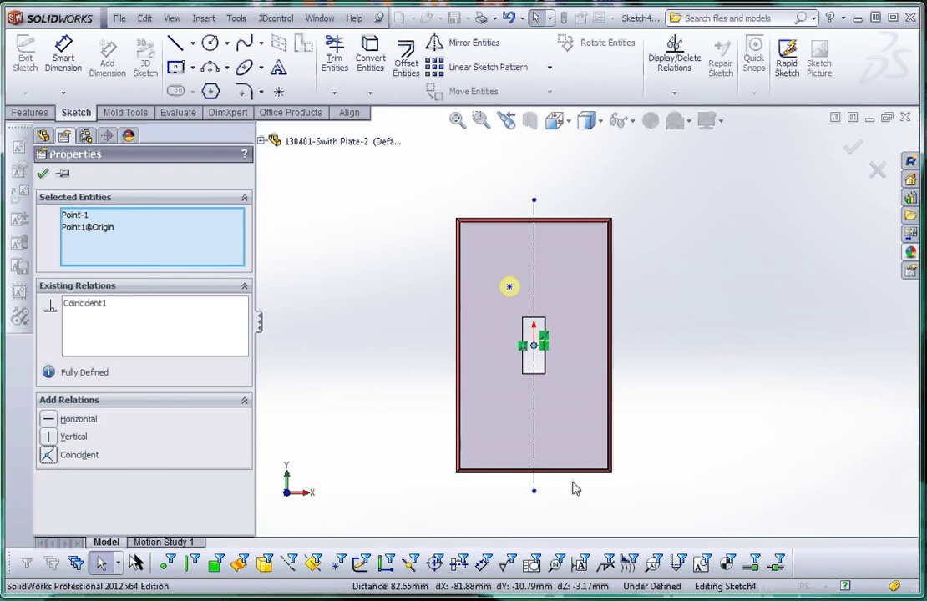
Step: Lengthen the vertical centerline so its ends reach about 3.06 in above and below the origin
{"action": "scroll", "coordinate": [565, 459], "scroll_direction": "up", "scroll_amount": 1}
{"action": "scroll", "coordinate": [568, 415], "scroll_direction": "down", "scroll_amount": 1}
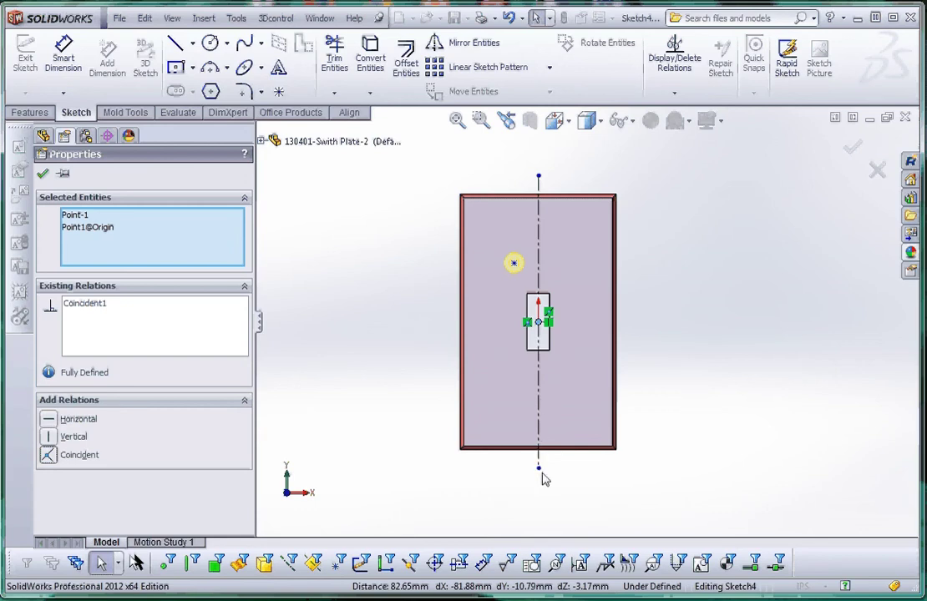
{"action": "left_click_drag", "start_coordinate": [540, 469], "coordinate": [560, 155]}
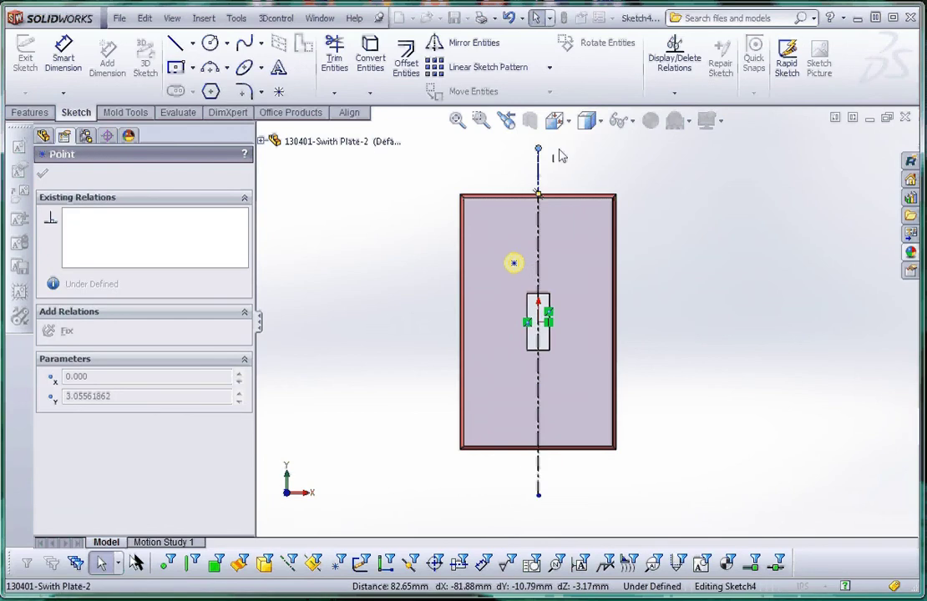
{"action": "left_click", "coordinate": [553, 160]}
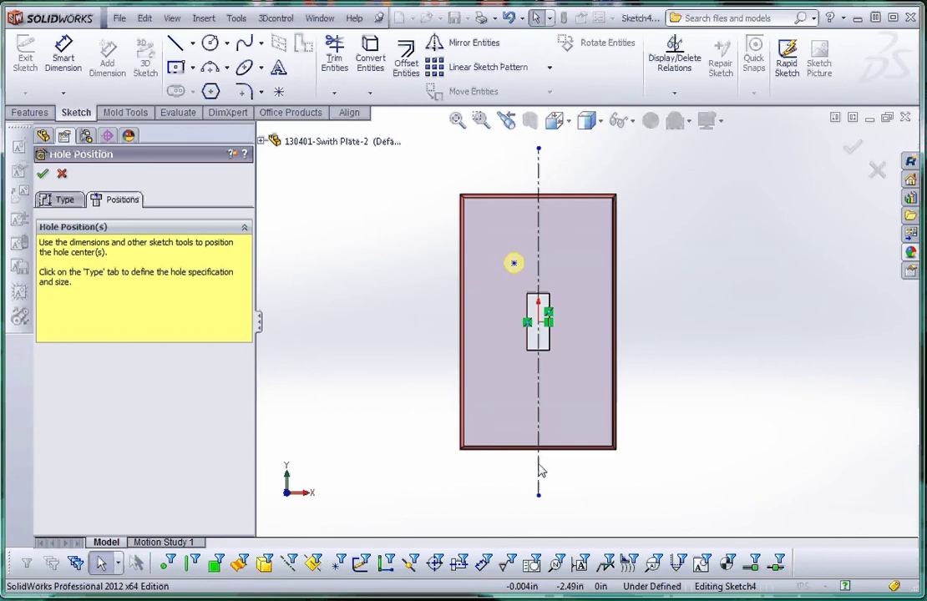
Step: Move the hole point onto the vertical centerline, about 1.31 in above the origin, and shorten the centerline to just past the switch opening
{"action": "left_click", "coordinate": [513, 263]}
{"action": "mouse_move", "coordinate": [518, 261]}
{"action": "left_mouse_down"}
{"action": "mouse_move", "coordinate": [542, 243]}
{"action": "mouse_move", "coordinate": [563, 243]}
{"action": "mouse_move", "coordinate": [524, 260]}
{"action": "mouse_move", "coordinate": [539, 255]}
{"action": "left_mouse_up"}
{"action": "left_click", "coordinate": [682, 278]}
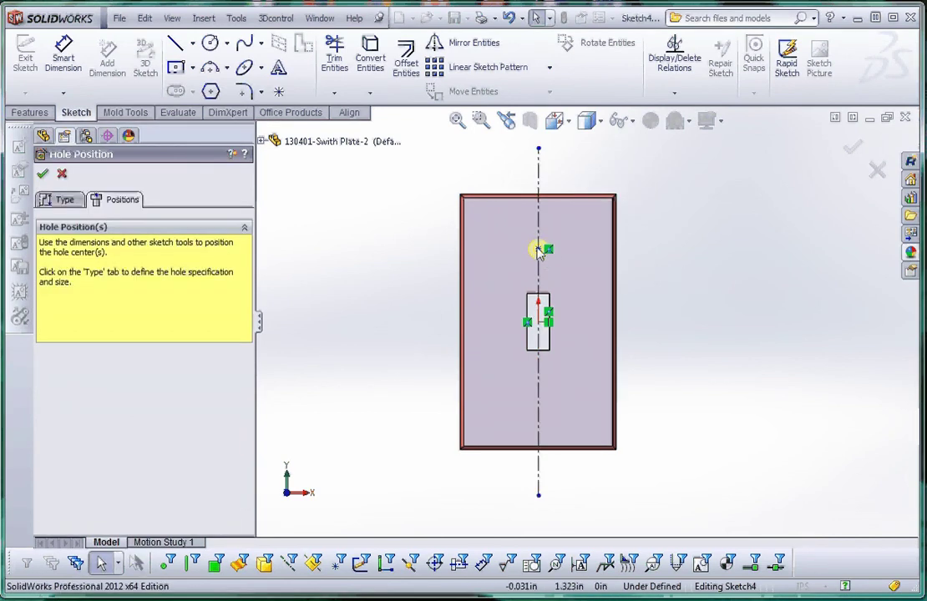
{"action": "left_click", "coordinate": [535, 252]}
{"action": "mouse_move", "coordinate": [535, 259]}
{"action": "left_mouse_down"}
{"action": "mouse_move", "coordinate": [541, 240]}
{"action": "mouse_move", "coordinate": [541, 255]}
{"action": "left_mouse_up"}
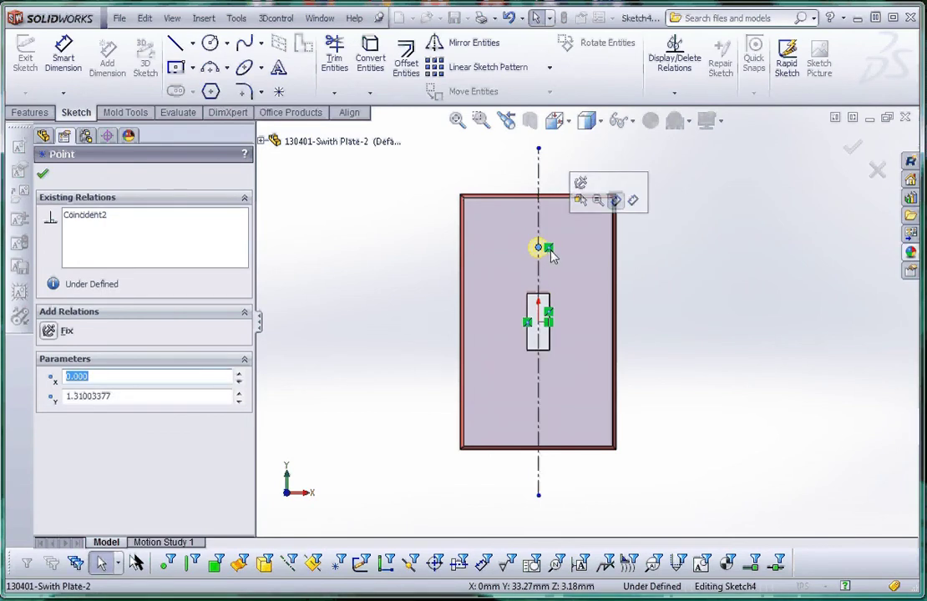
{"action": "left_click", "coordinate": [671, 281]}
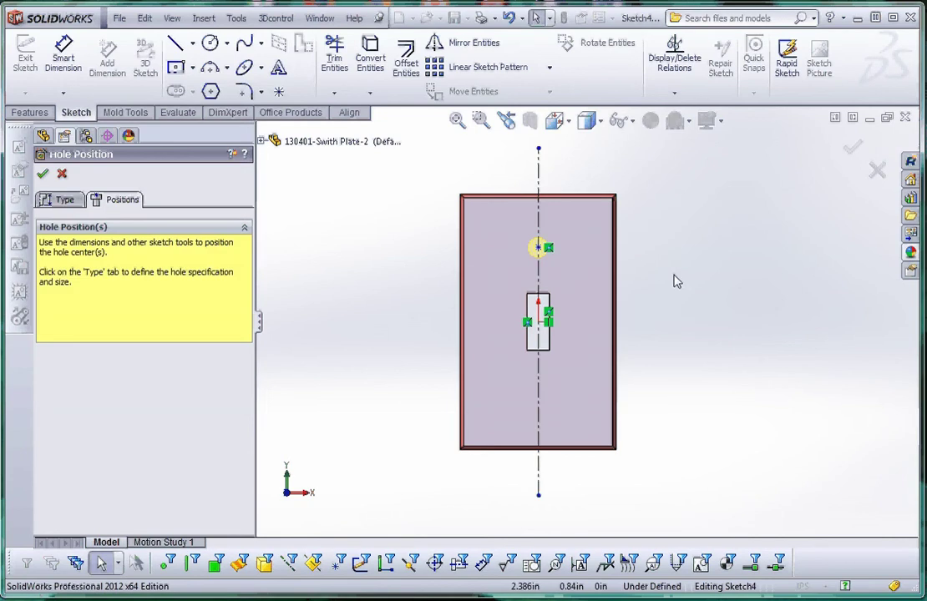
{"action": "left_click_drag", "start_coordinate": [539, 496], "coordinate": [557, 363]}
{"action": "left_click", "coordinate": [688, 353]}
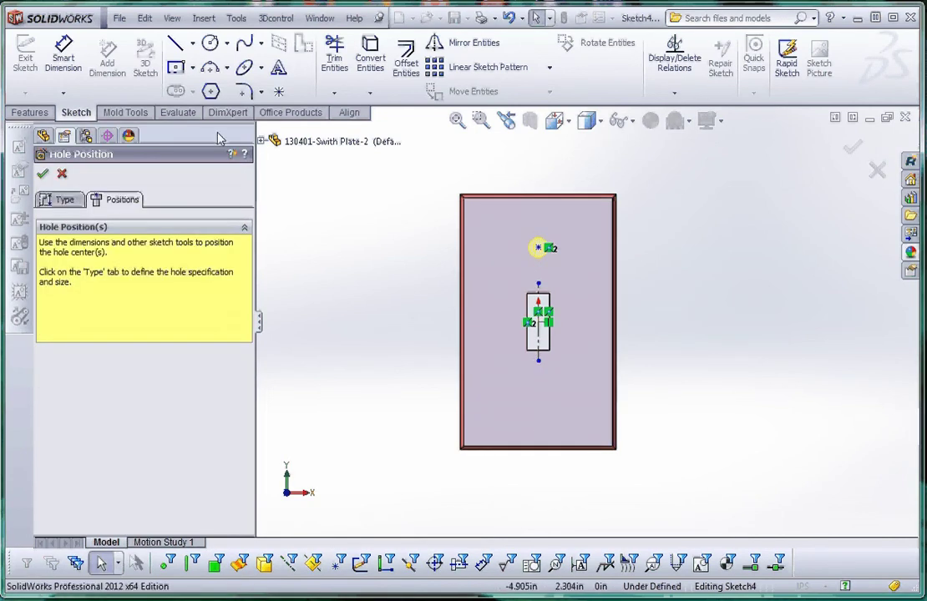
Step: Add a second hole centre point below the switch opening and align it vertically with the origin
{"action": "left_click", "coordinate": [279, 91]}
{"action": "left_click", "coordinate": [506, 400]}
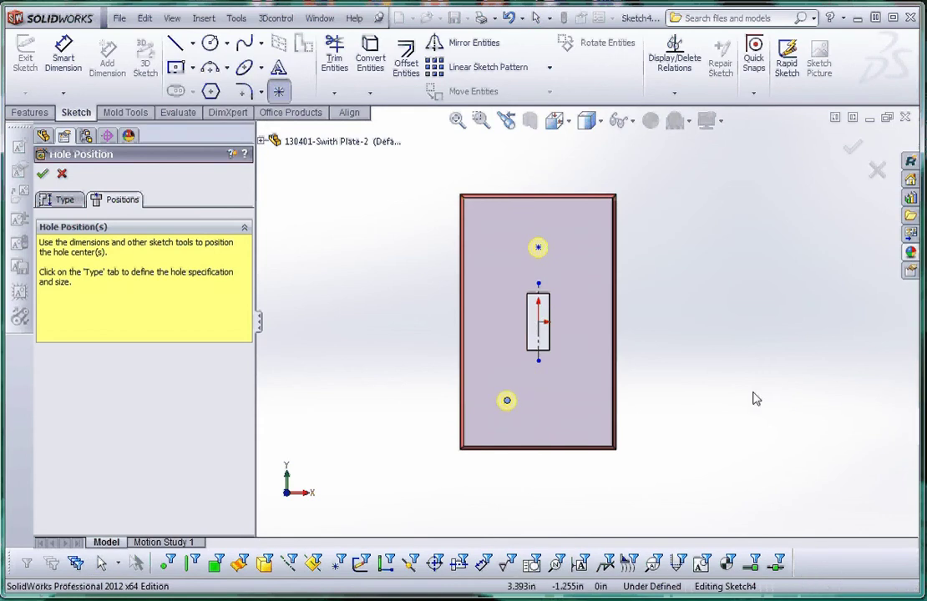
{"action": "key", "text": "Escape"}
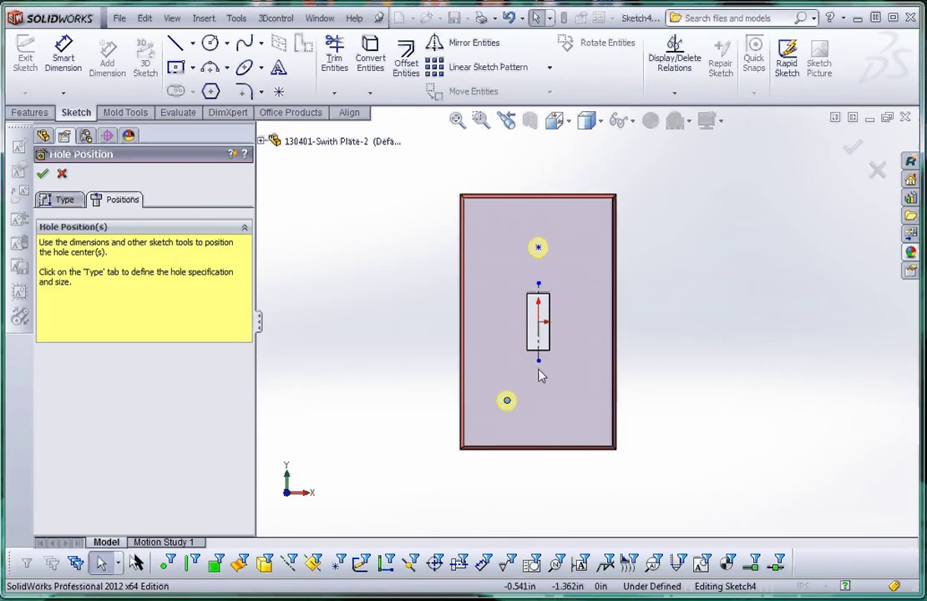
{"action": "left_click", "coordinate": [541, 328]}
{"action": "left_click", "coordinate": [541, 323], "text": "ctrl"}
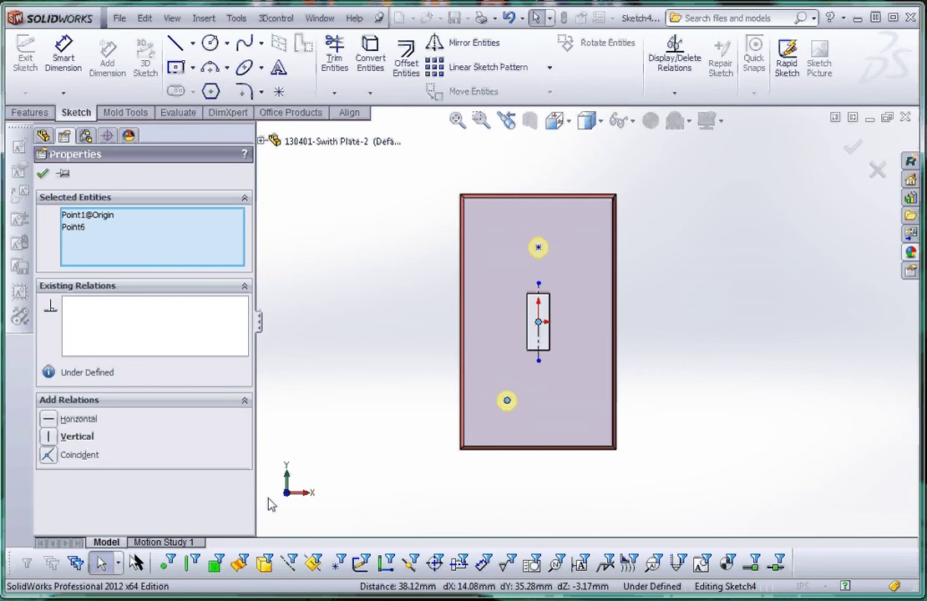
{"action": "left_click", "coordinate": [49, 436]}
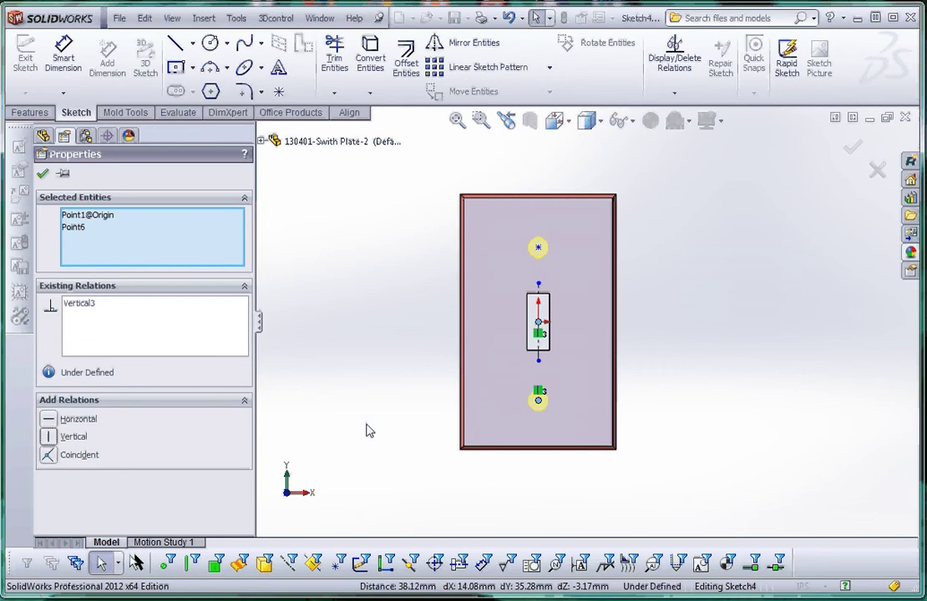
{"action": "left_click", "coordinate": [672, 365]}
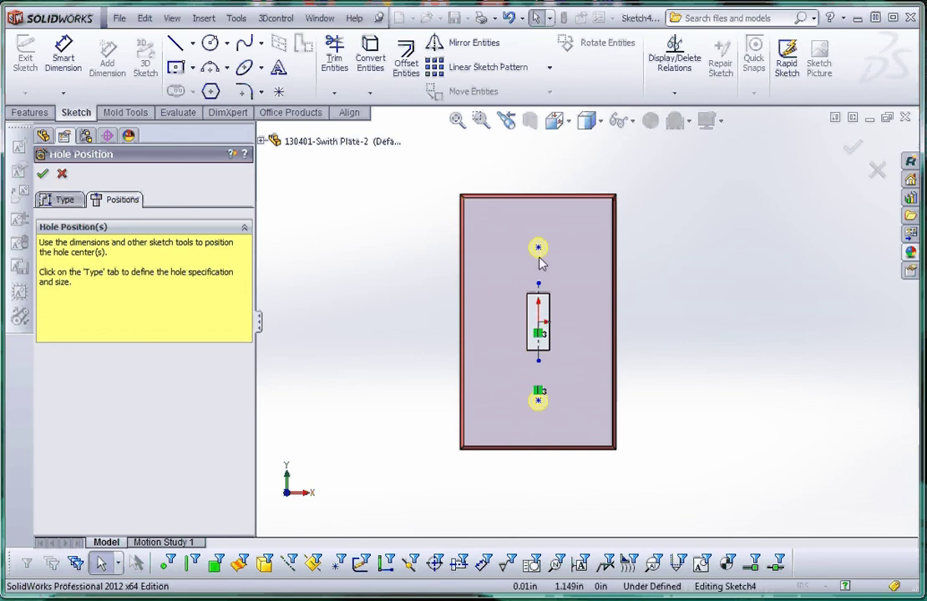
Step: Sketch a horizontal centerline about 2.75 in long beside the plate, level with the origin
{"action": "left_click", "coordinate": [192, 45]}
{"action": "left_click", "coordinate": [212, 77]}
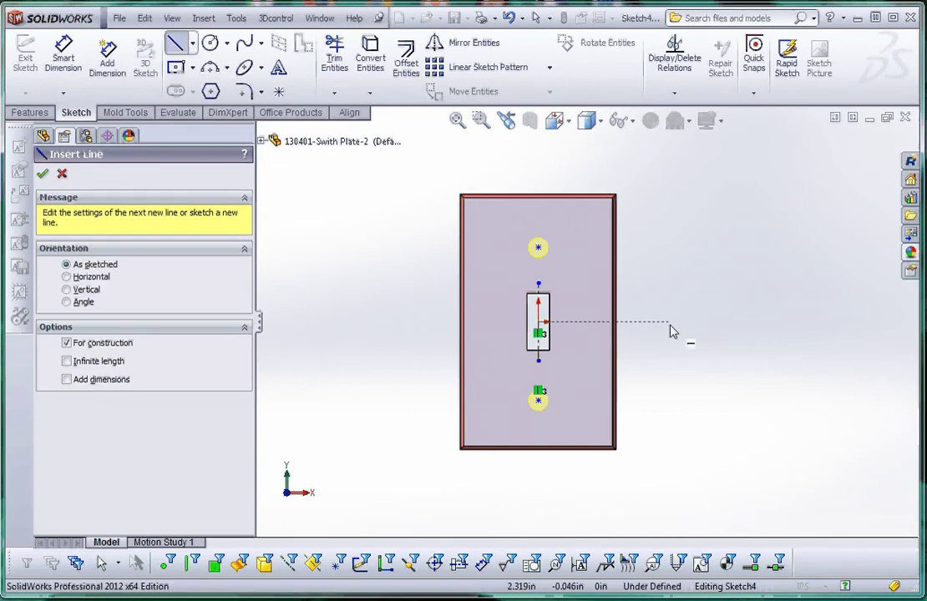
{"action": "left_click", "coordinate": [668, 321]}
{"action": "left_click", "coordinate": [824, 329]}
{"action": "key", "text": "Escape"}
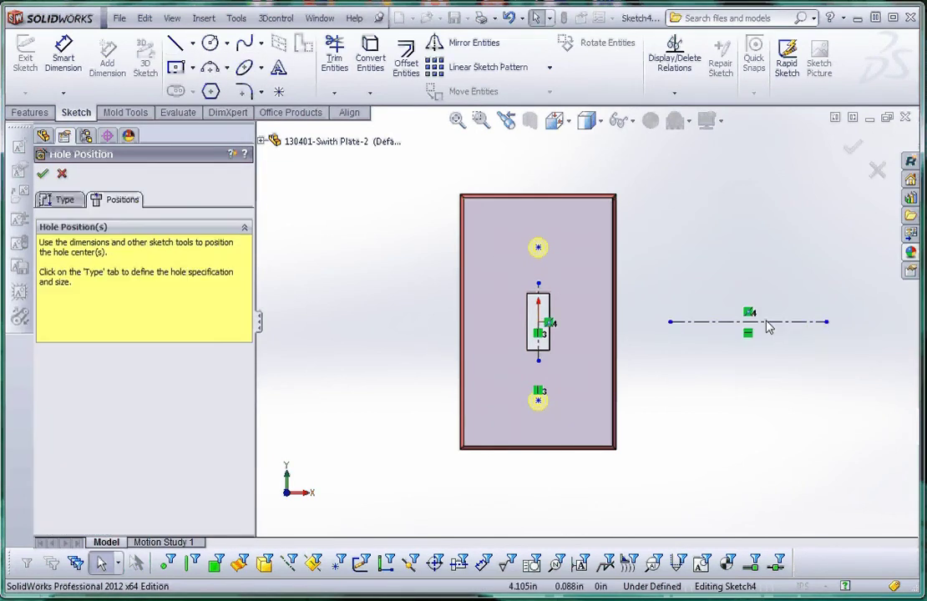
Step: Make the horizontal centerline's midpoint coincident with the origin and extend the line farther past both sides of the plate
{"action": "right_click", "coordinate": [769, 327]}
{"action": "left_click", "coordinate": [826, 334]}
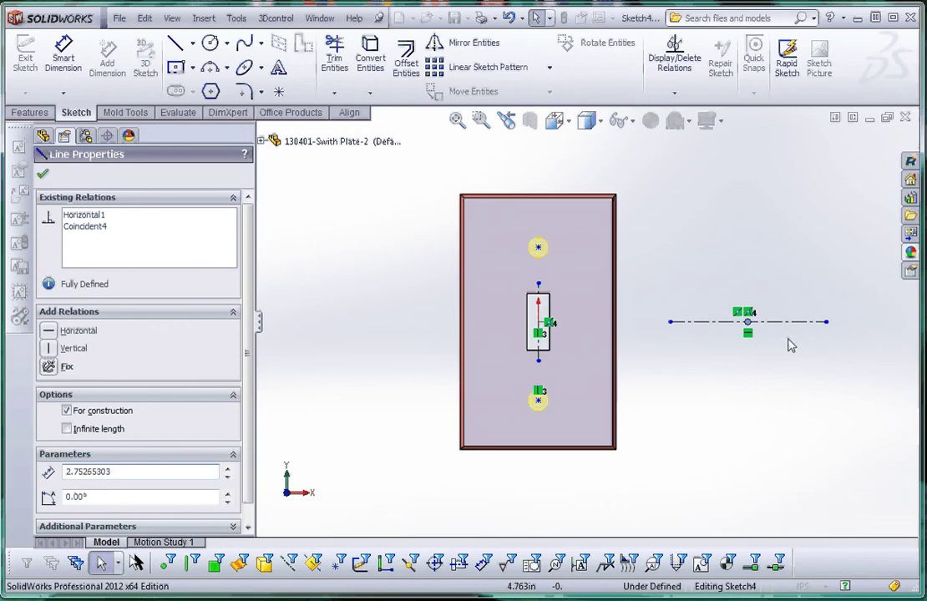
{"action": "left_click", "coordinate": [540, 328], "text": "ctrl"}
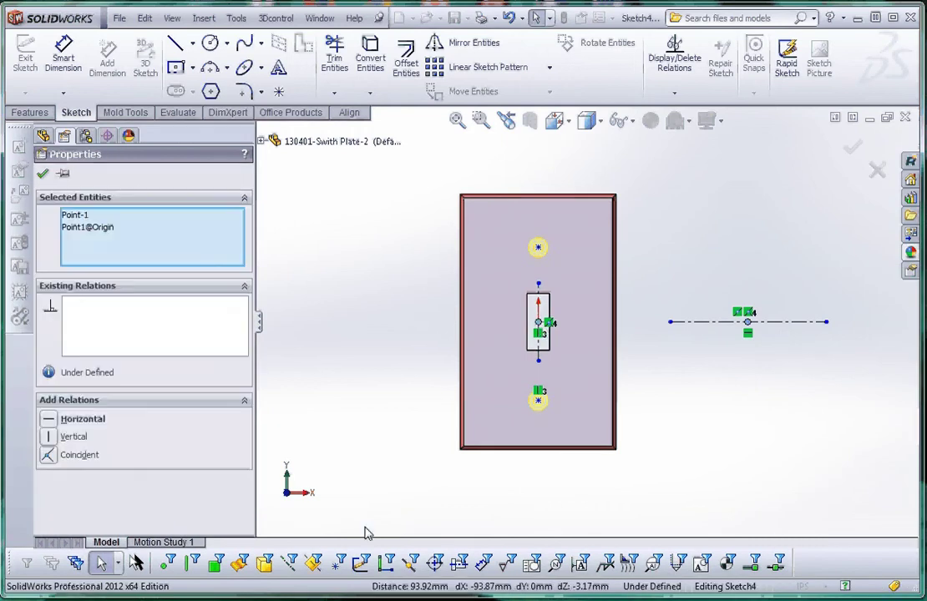
{"action": "left_click", "coordinate": [47, 455]}
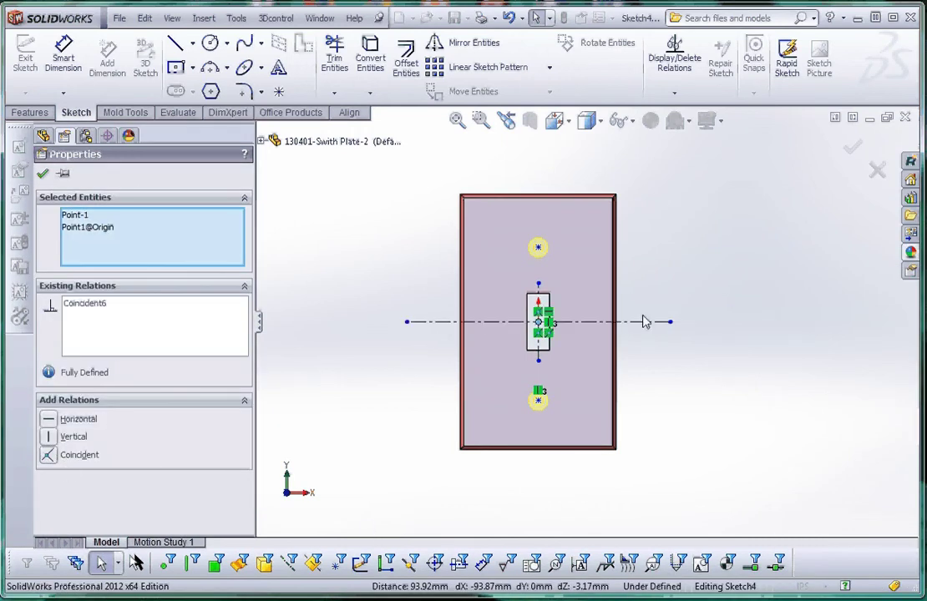
{"action": "left_click", "coordinate": [676, 325]}
{"action": "left_click_drag", "start_coordinate": [670, 321], "coordinate": [718, 322]}
{"action": "left_click", "coordinate": [708, 390]}
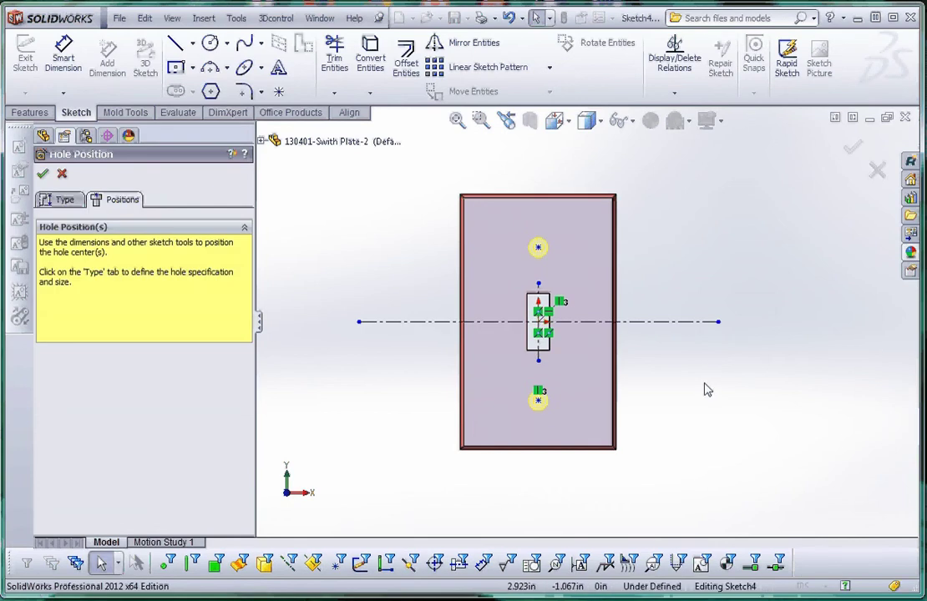
Step: Make the upper and lower hole points symmetric about the horizontal centerline
{"action": "left_click", "coordinate": [538, 247]}
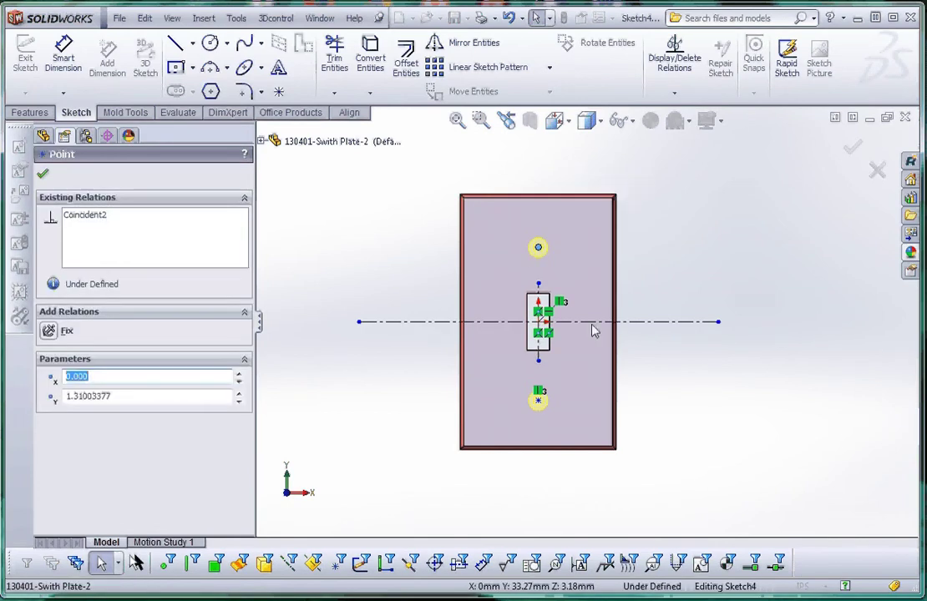
{"action": "left_click", "coordinate": [592, 323], "text": "ctrl"}
{"action": "left_click", "coordinate": [538, 400], "text": "ctrl"}
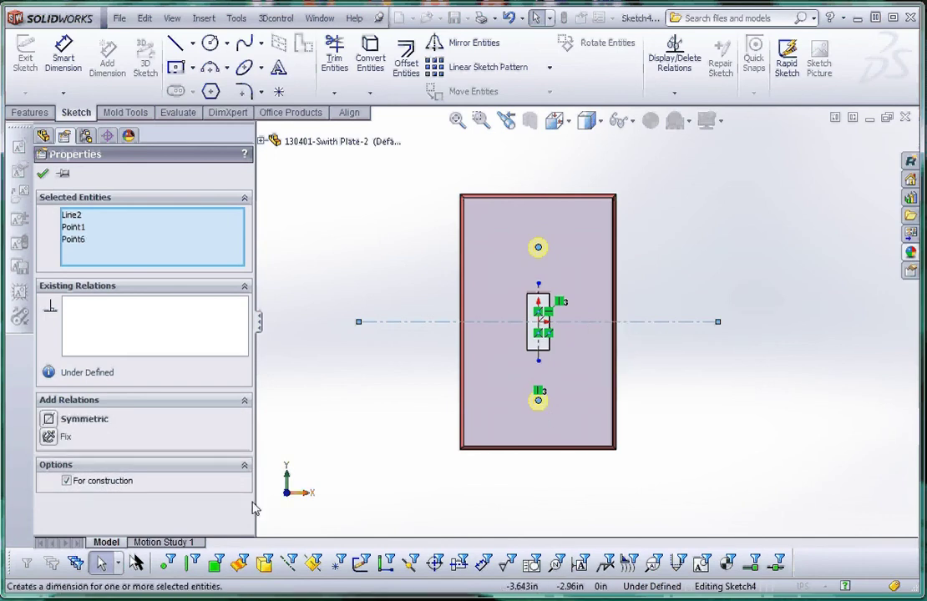
{"action": "left_click", "coordinate": [49, 420]}
{"action": "left_click", "coordinate": [331, 421]}
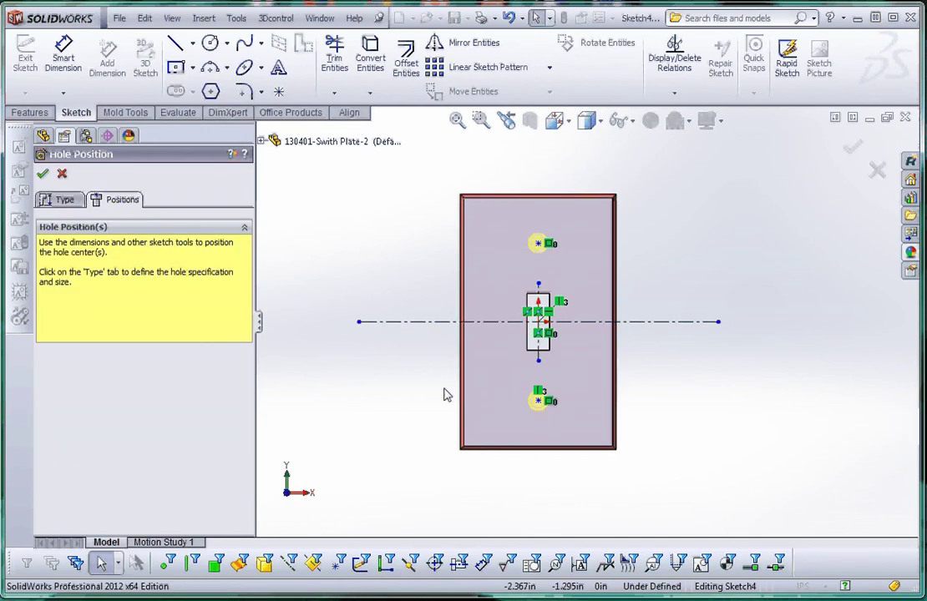
Step: Test the symmetry by moving the lower hole point to about 1.05 in and back to about 1.40 in below the origin
{"action": "mouse_move", "coordinate": [540, 400]}
{"action": "left_mouse_down"}
{"action": "mouse_move", "coordinate": [540, 427]}
{"action": "mouse_move", "coordinate": [545, 385]}
{"action": "left_mouse_up"}
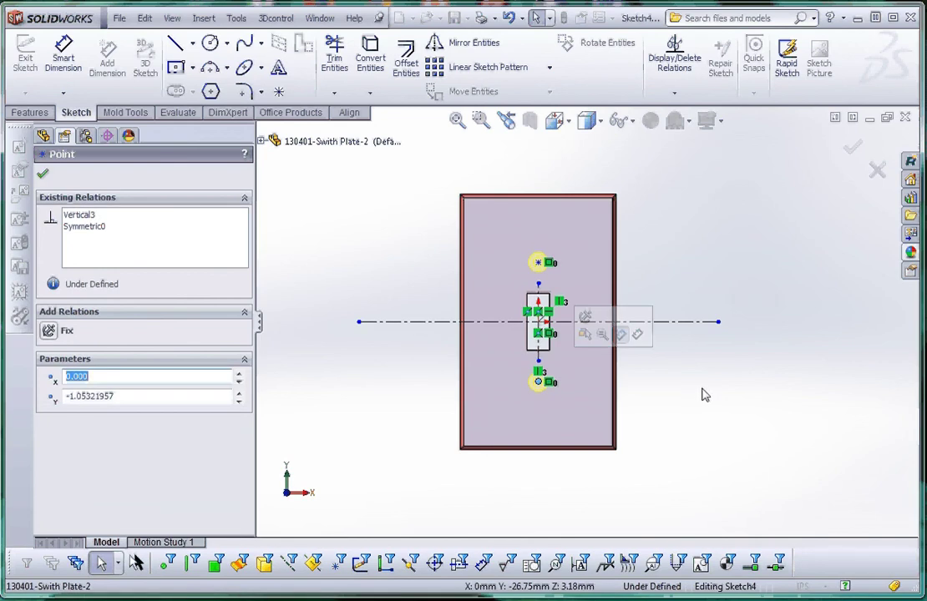
{"action": "left_click", "coordinate": [702, 395]}
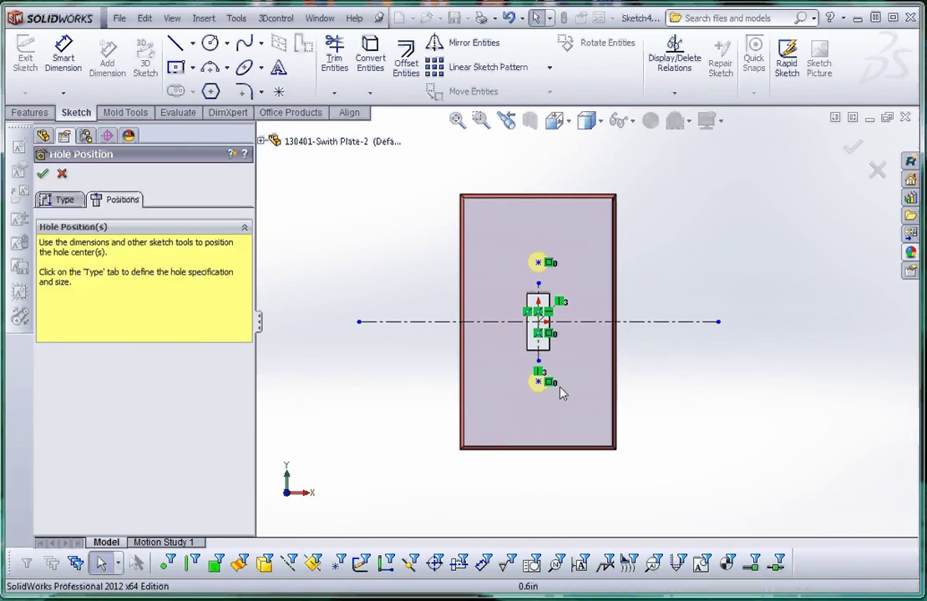
{"action": "left_click_drag", "start_coordinate": [540, 386], "coordinate": [541, 409]}
Step: Delete the lower hole point and move the upper one to about 1.34 in above the origin
{"action": "left_click", "coordinate": [540, 405]}
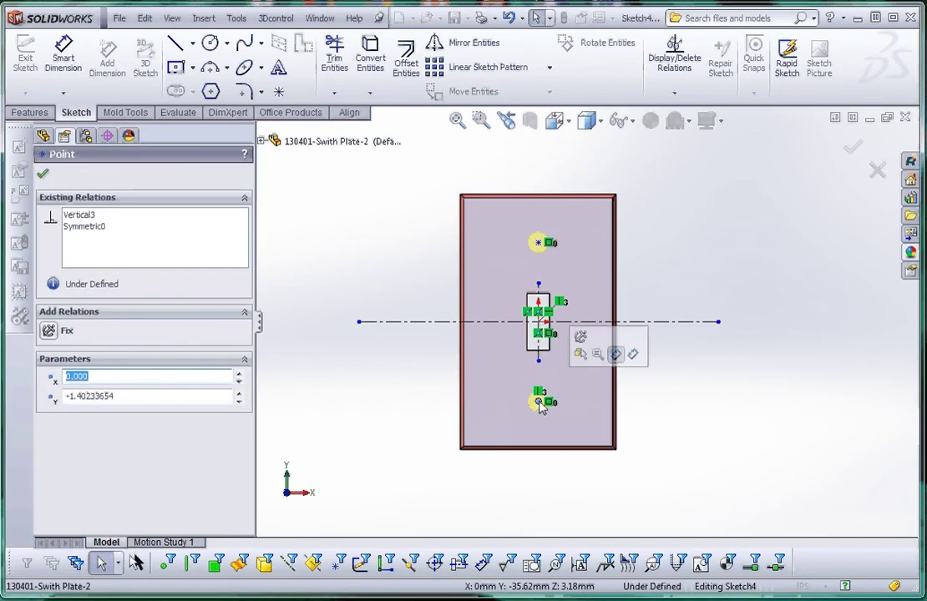
{"action": "key", "text": "Delete"}
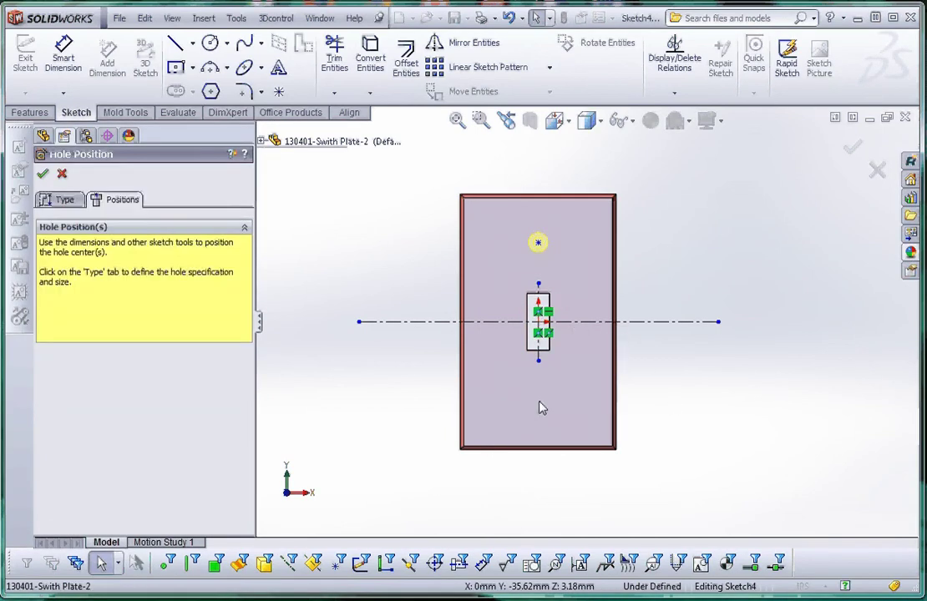
{"action": "left_click", "coordinate": [539, 245]}
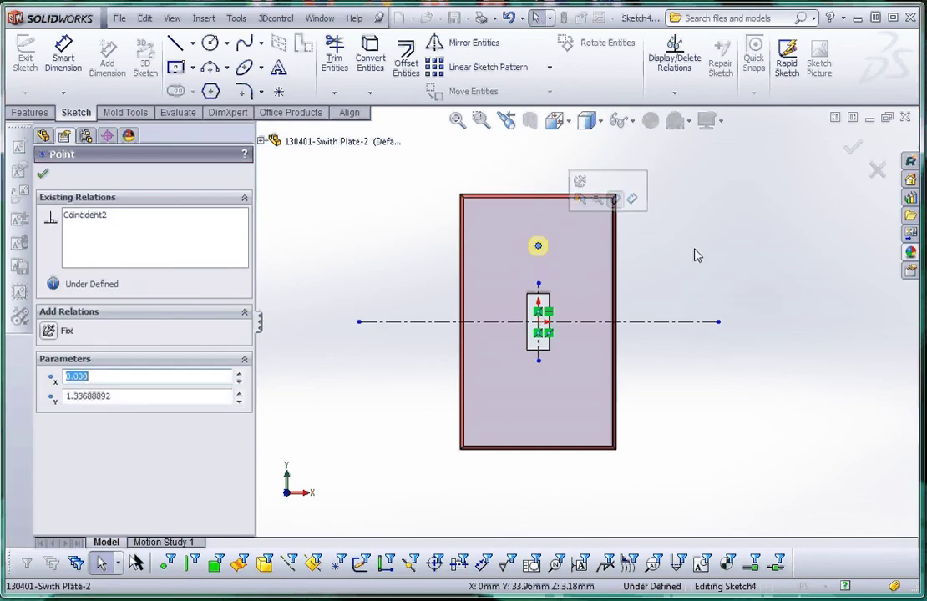
{"action": "left_click", "coordinate": [697, 255]}
Step: Mirror the upper hole point about the horizontal centerline as a copy and move the copy to about 1.47 in below the origin
{"action": "left_click", "coordinate": [538, 244]}
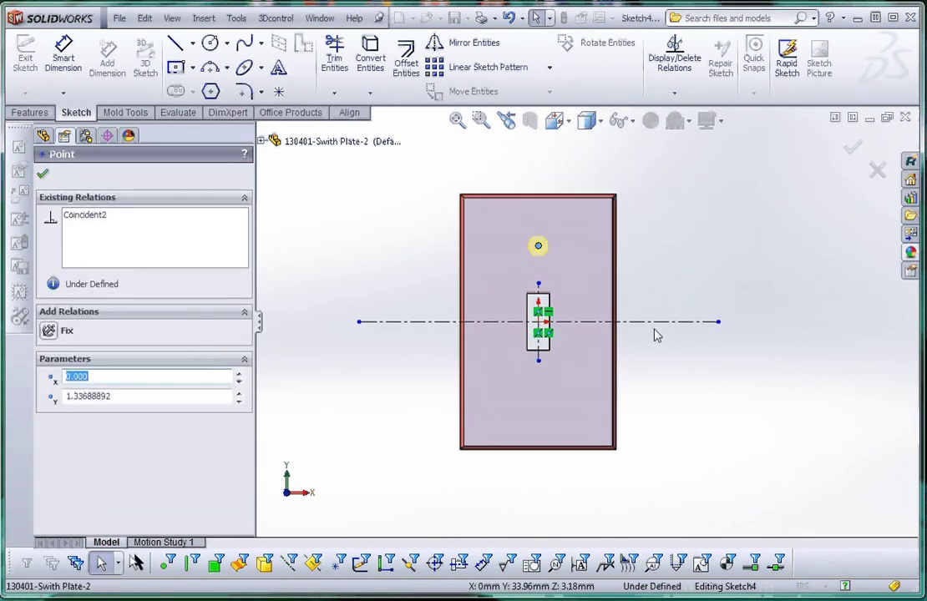
{"action": "left_click", "coordinate": [440, 46]}
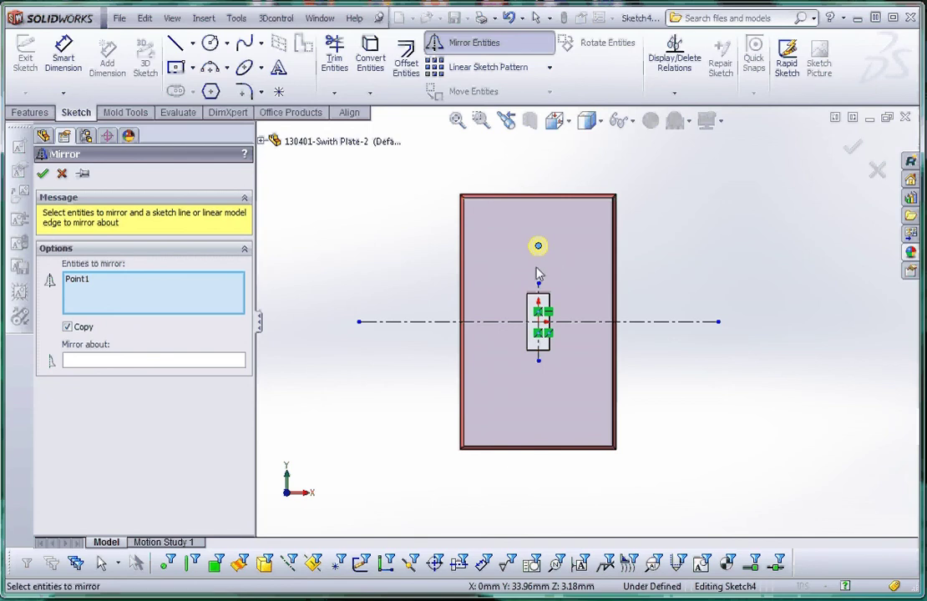
{"action": "left_click", "coordinate": [140, 362]}
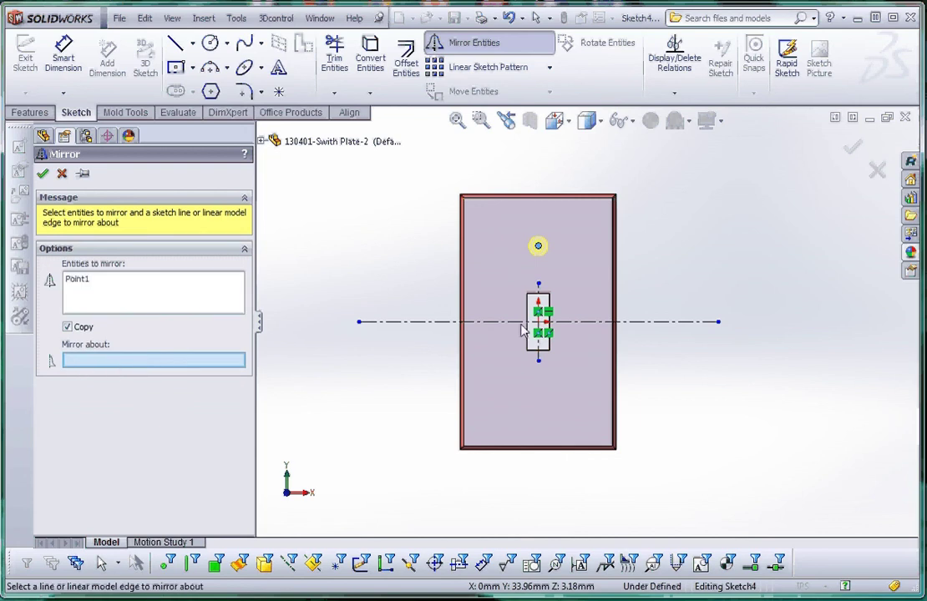
{"action": "left_click", "coordinate": [493, 323]}
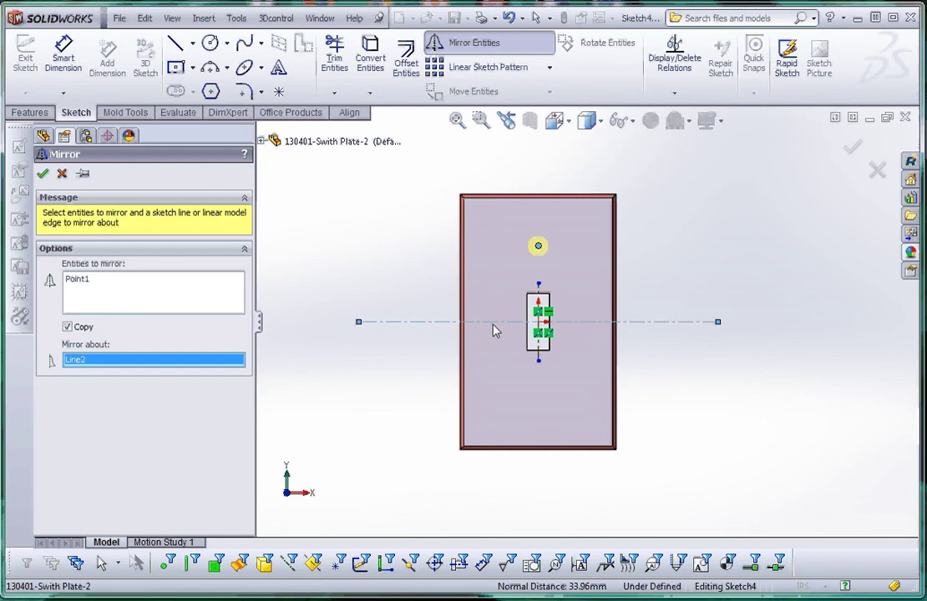
{"action": "left_click", "coordinate": [44, 176]}
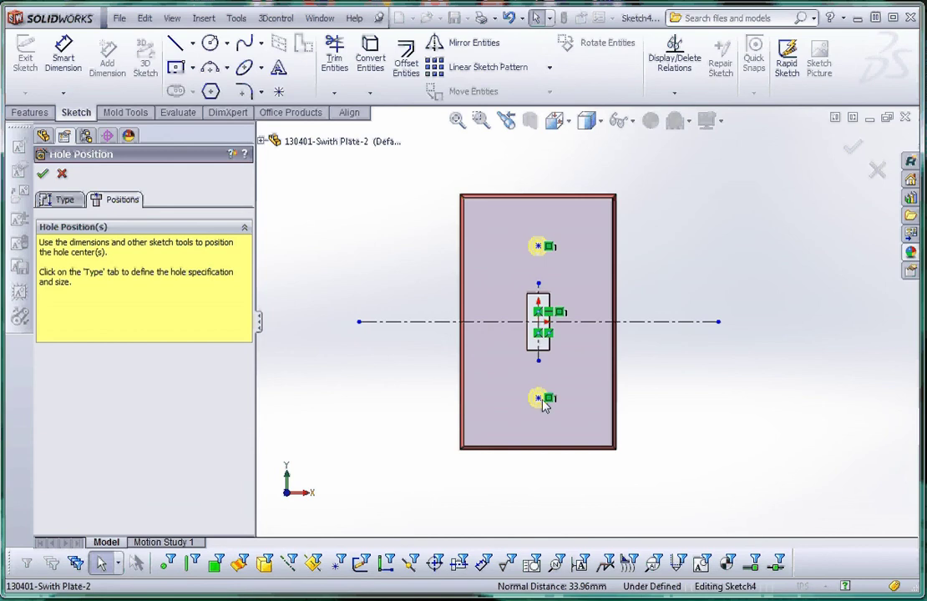
{"action": "mouse_move", "coordinate": [539, 398]}
{"action": "left_mouse_down"}
{"action": "mouse_move", "coordinate": [541, 422]}
{"action": "mouse_move", "coordinate": [541, 399]}
{"action": "mouse_move", "coordinate": [540, 408]}
{"action": "left_mouse_up"}
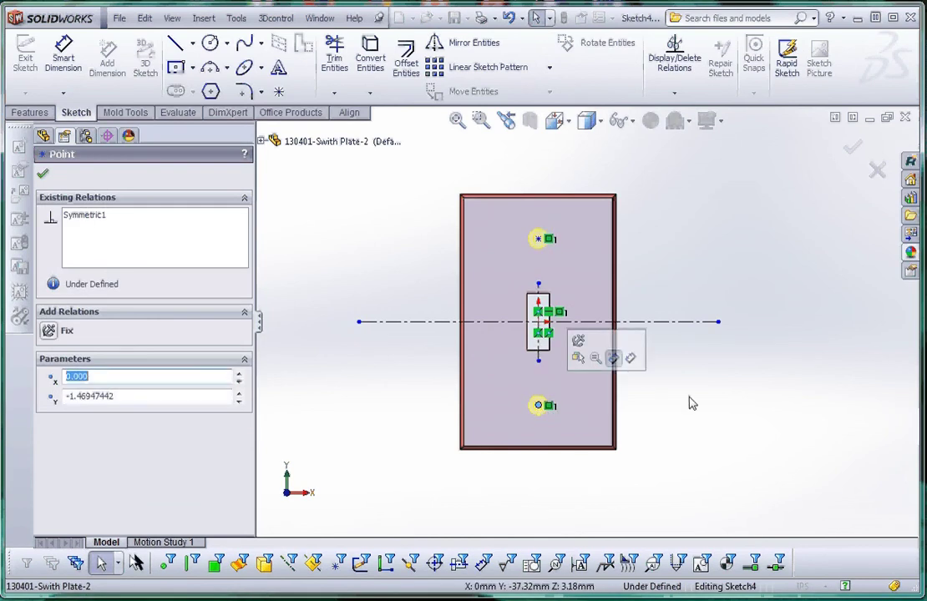
{"action": "left_click", "coordinate": [689, 404]}
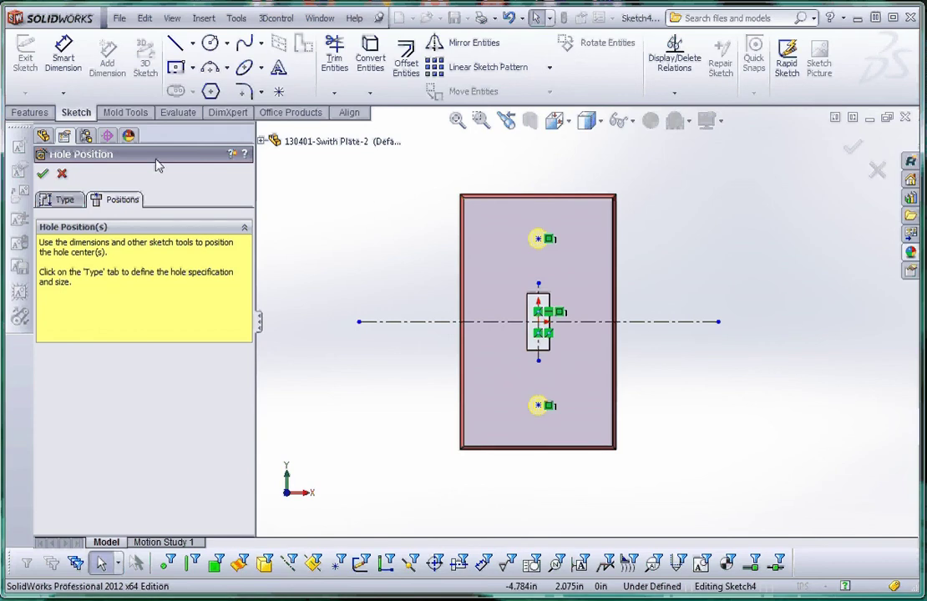
Step: Dimension the upper hole point to the horizontal centerline as a doubled distance of 22.375 in
{"action": "left_click", "coordinate": [63, 51]}
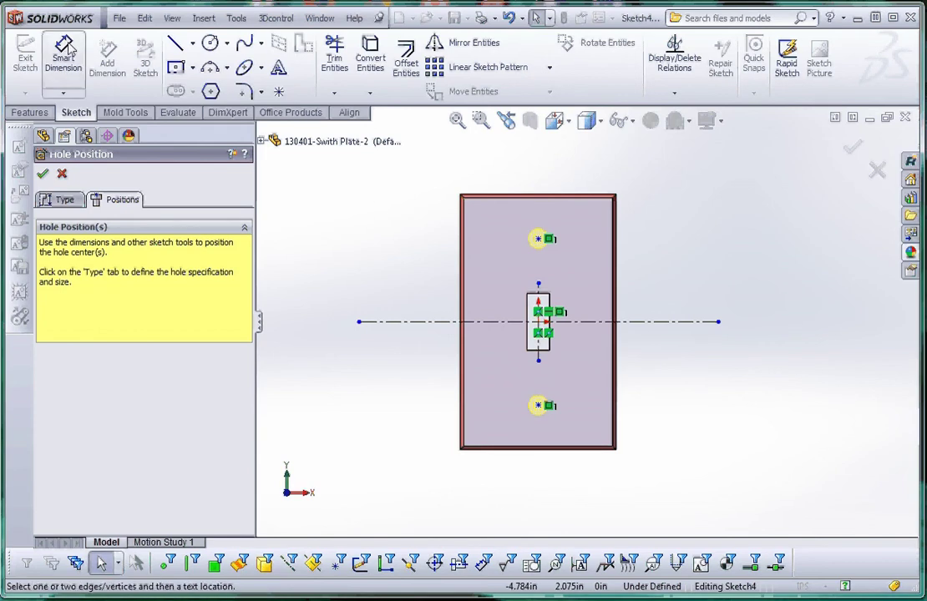
{"action": "left_click", "coordinate": [539, 238]}
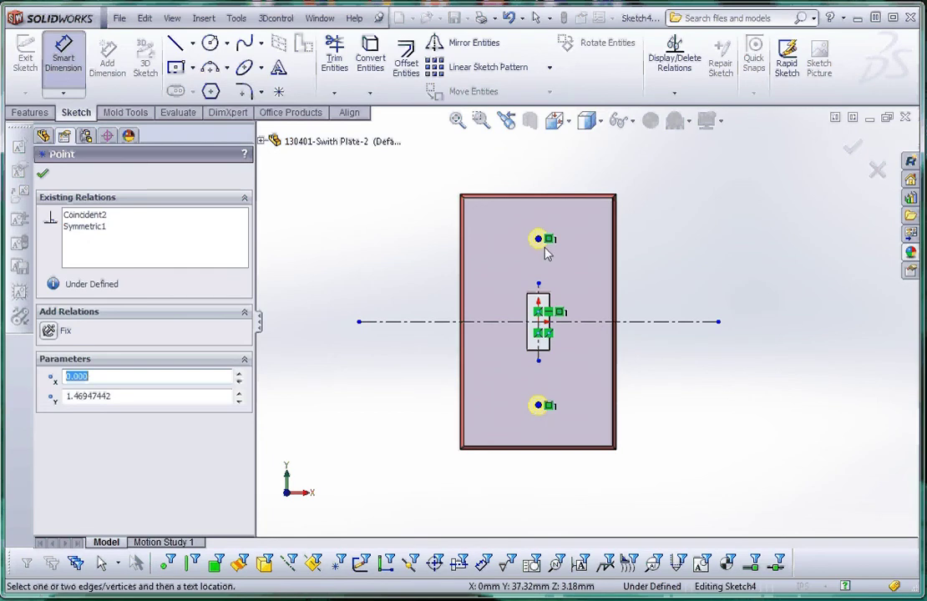
{"action": "left_click", "coordinate": [590, 322]}
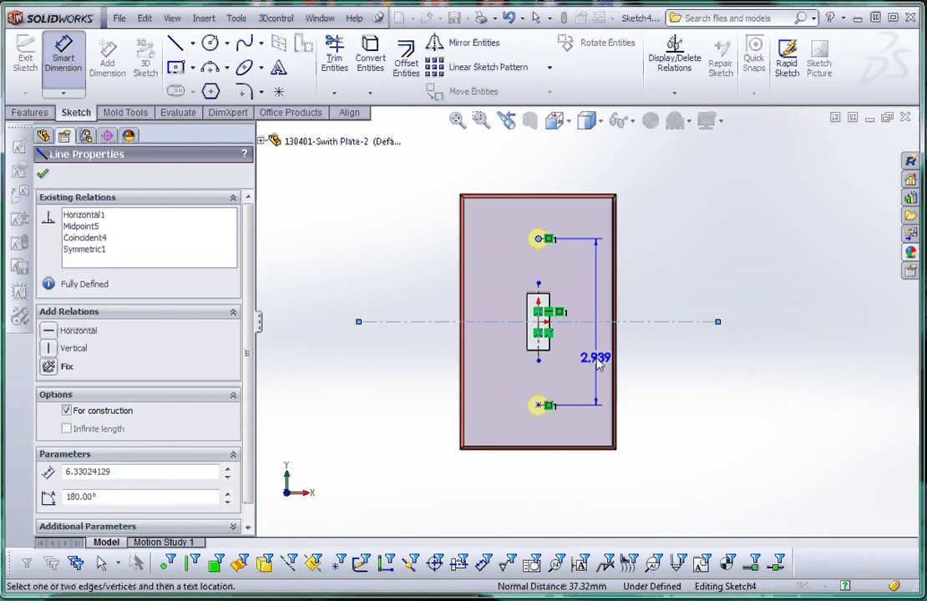
{"action": "left_click", "coordinate": [598, 364]}
{"action": "type", "text": "23."}
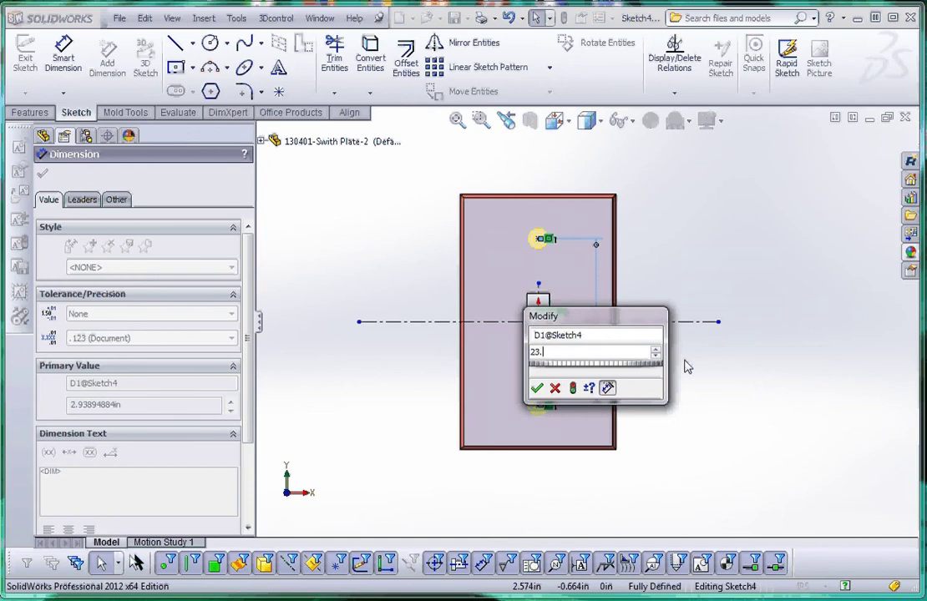
{"action": "key", "text": "BackSpace"}
{"action": "key", "text": "BackSpace"}
{"action": "type", "text": "2.375"}
{"action": "key", "text": "Return"}
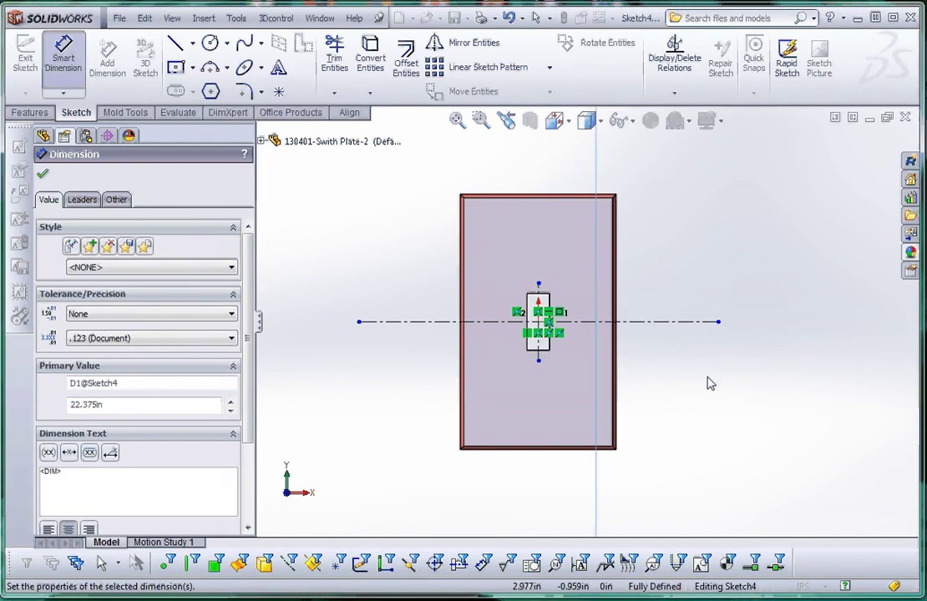
Step: Set the doubled distance between the upper hole point and the centerline to 2.375 in
{"action": "left_click", "coordinate": [701, 367]}
{"action": "double_click", "coordinate": [598, 367]}
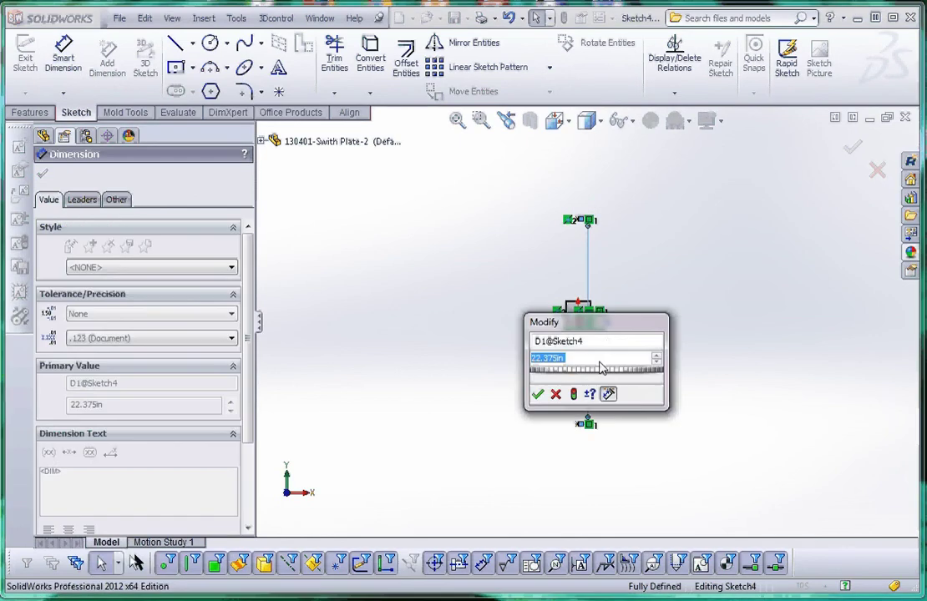
{"action": "type", "text": "2.375"}
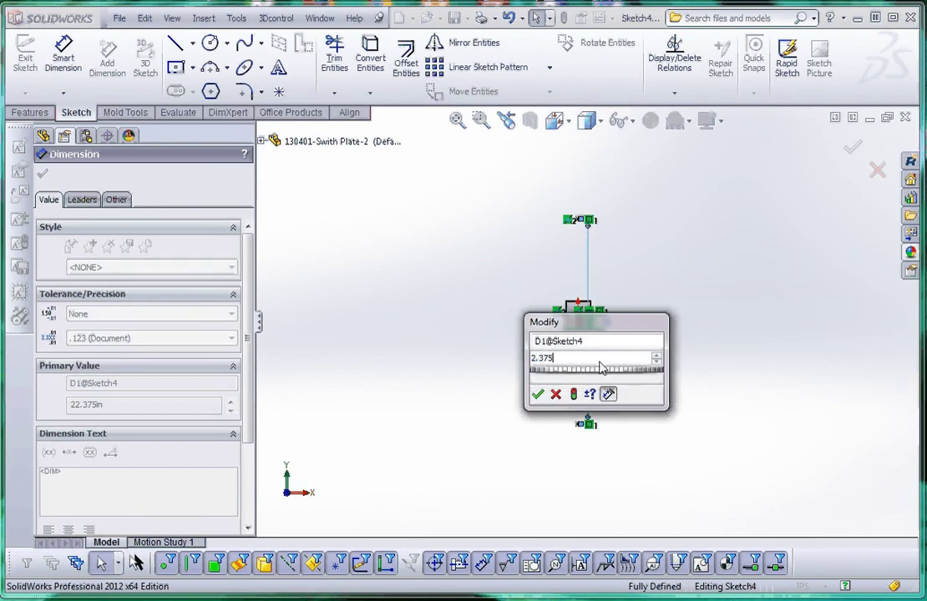
{"action": "key", "text": "Return"}
{"action": "scroll", "coordinate": [576, 317], "scroll_direction": "down", "scroll_amount": 10}
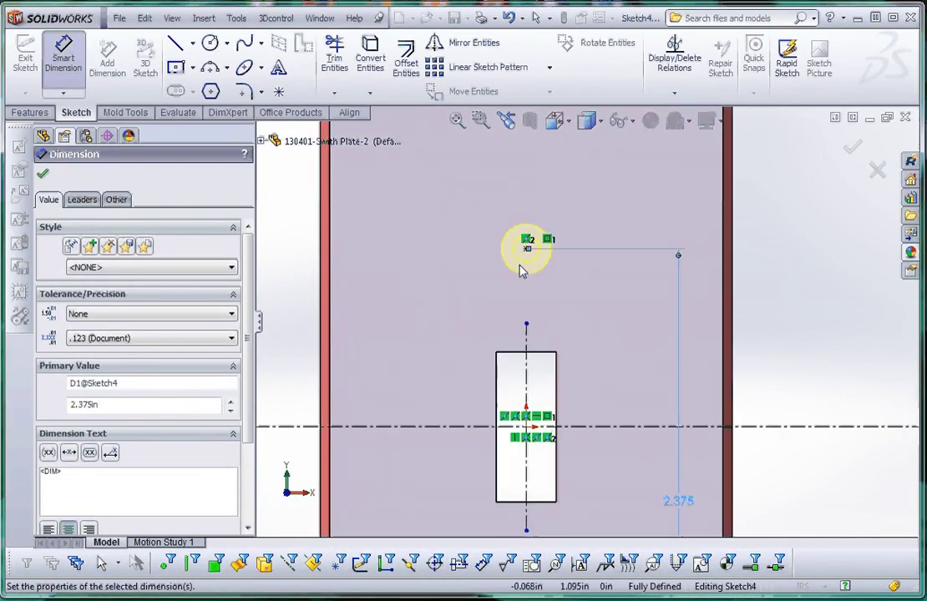
{"action": "scroll", "coordinate": [695, 488], "scroll_direction": "up", "scroll_amount": 3}
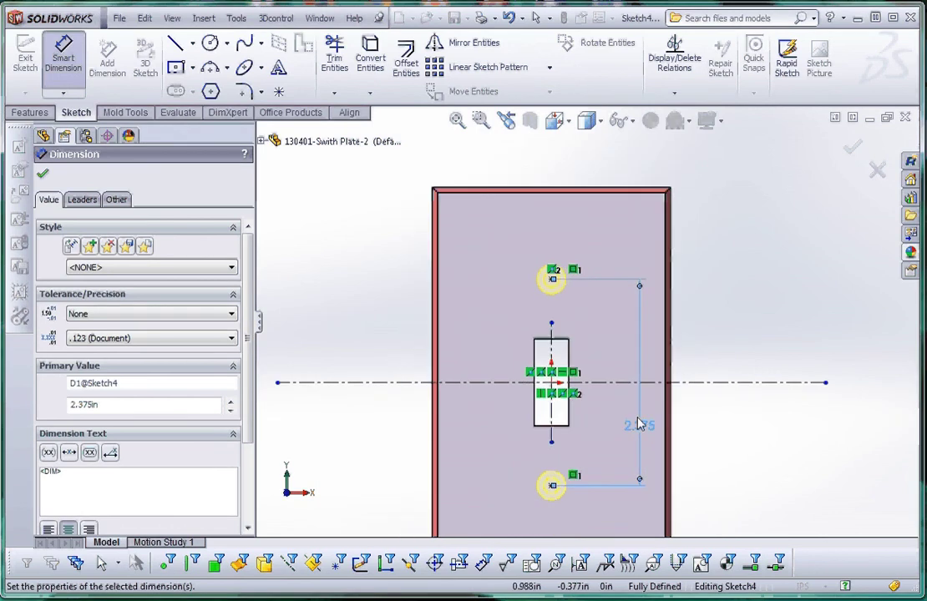
Step: Delete the doubled hole distance dimension and move the lower hole point to about 1.13 in below the origin
{"action": "key", "text": "Escape"}
{"action": "left_click", "coordinate": [643, 429]}
{"action": "key", "text": "Delete"}
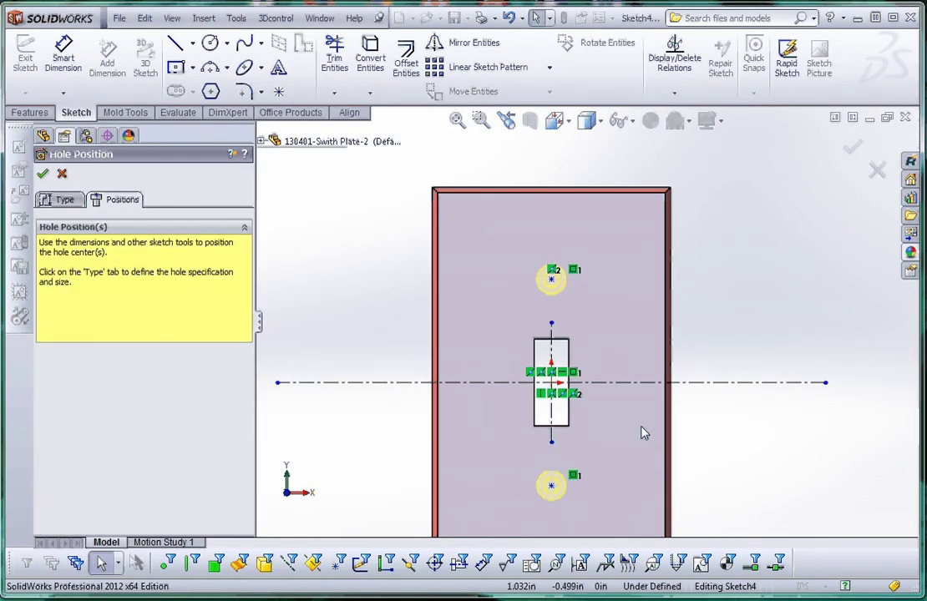
{"action": "left_click_drag", "start_coordinate": [552, 486], "coordinate": [553, 481]}
Step: Dimension the vertical distance between the two hole points directly at 2.375 in
{"action": "left_click", "coordinate": [63, 58]}
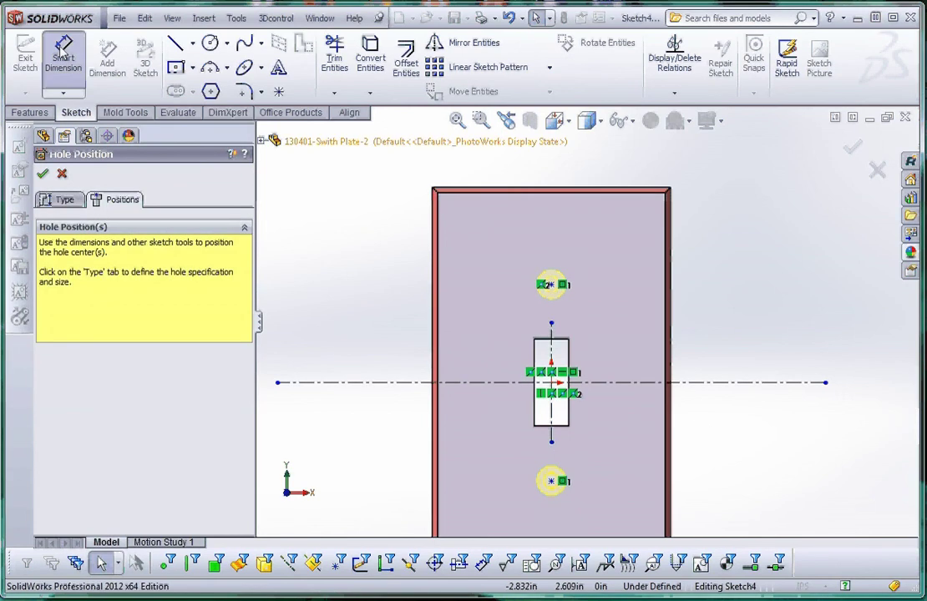
{"action": "left_click", "coordinate": [552, 287]}
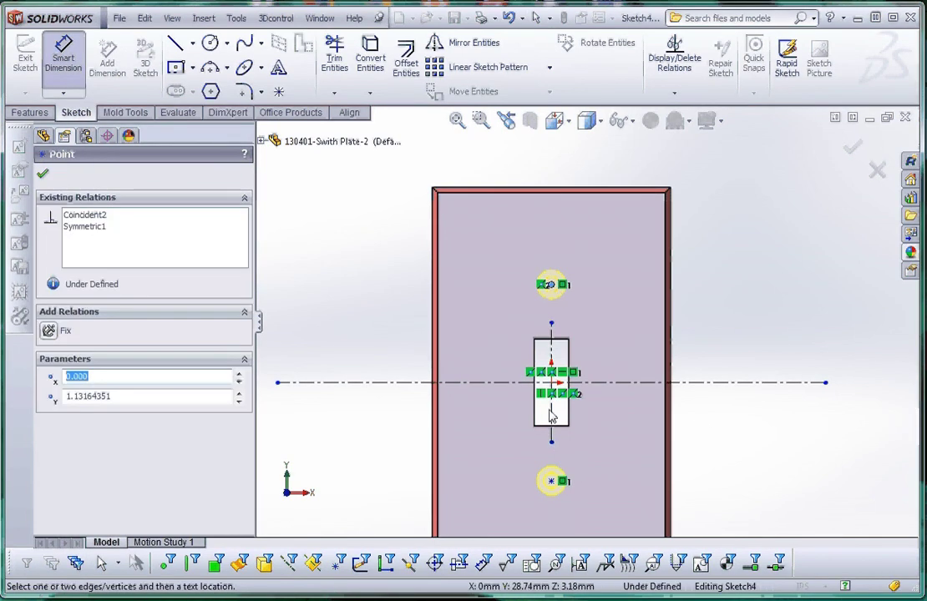
{"action": "left_click", "coordinate": [551, 483]}
{"action": "left_click", "coordinate": [632, 431]}
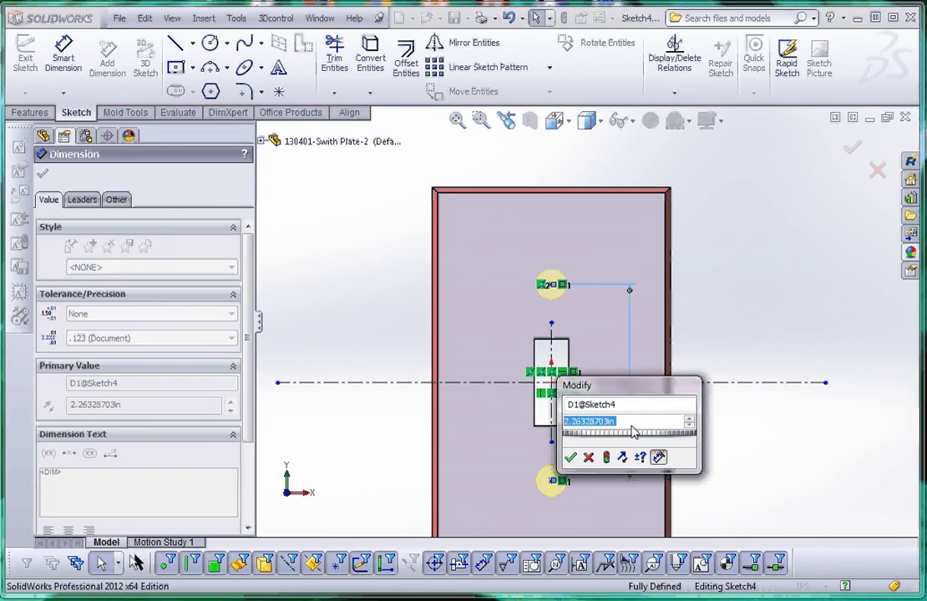
{"action": "type", "text": "2.25"}
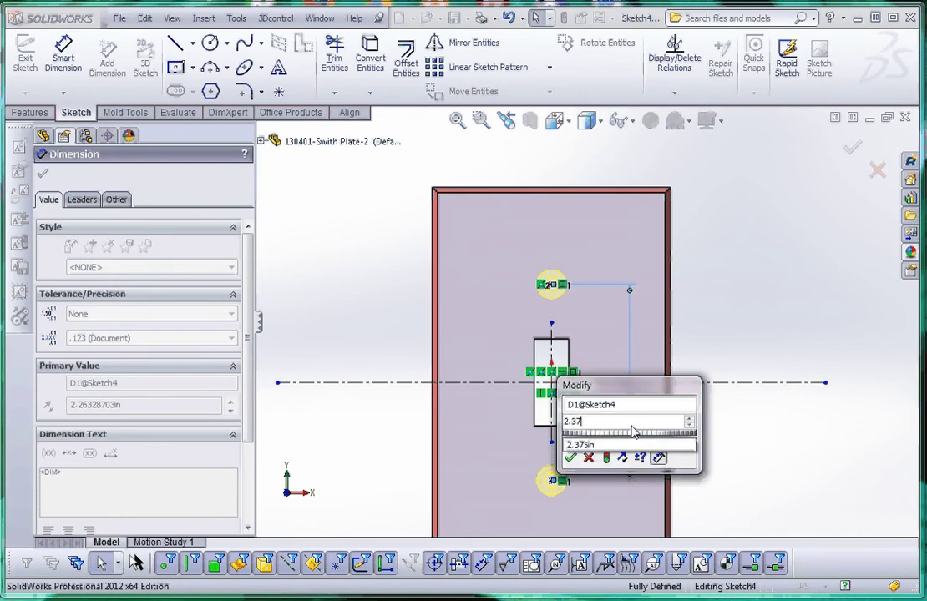
{"action": "key", "text": "Return"}
{"action": "left_click", "coordinate": [700, 449]}
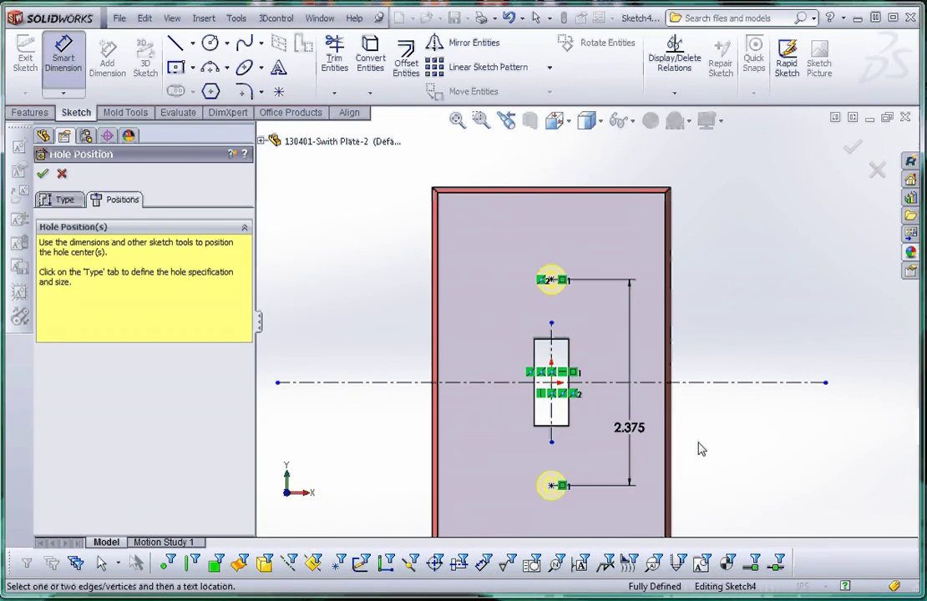
{"action": "key", "text": "Escape"}
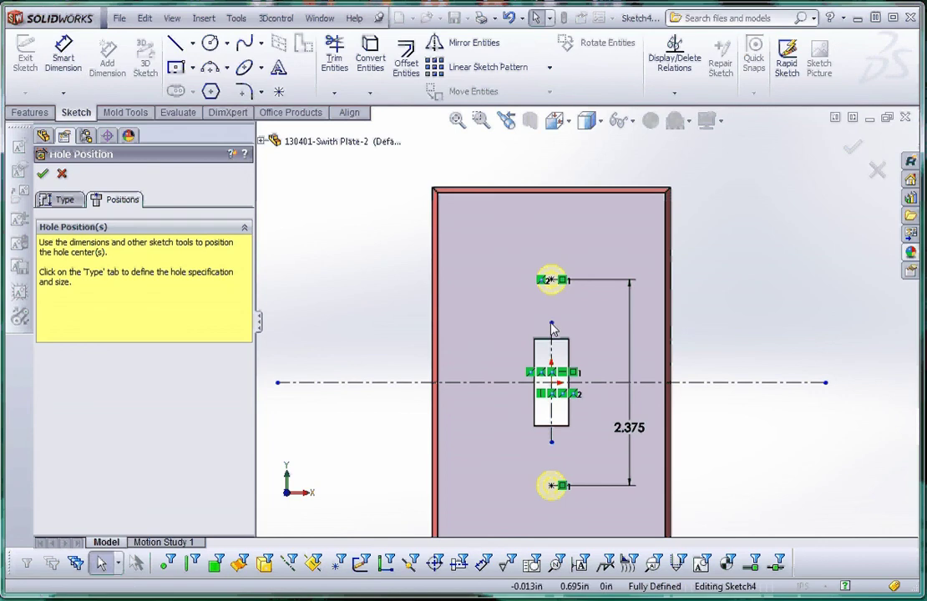
Step: Extend the vertical centerline past the plate's upper and lower edges and complete the two countersunk screw holes
{"action": "left_click_drag", "start_coordinate": [551, 324], "coordinate": [551, 157]}
{"action": "left_click", "coordinate": [594, 173]}
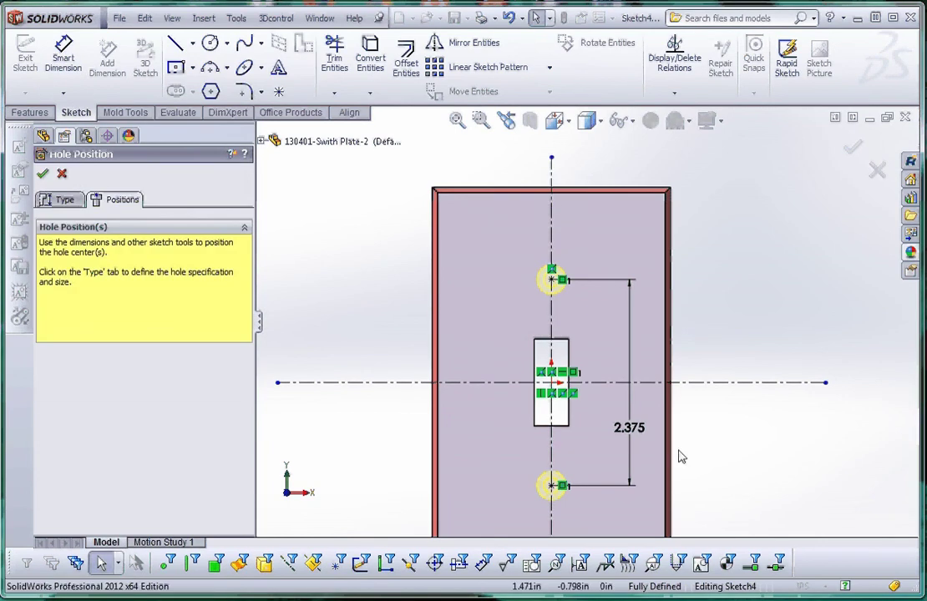
{"action": "scroll", "coordinate": [679, 451], "scroll_direction": "up", "scroll_amount": 1}
{"action": "scroll", "coordinate": [565, 460], "scroll_direction": "up", "scroll_amount": 1}
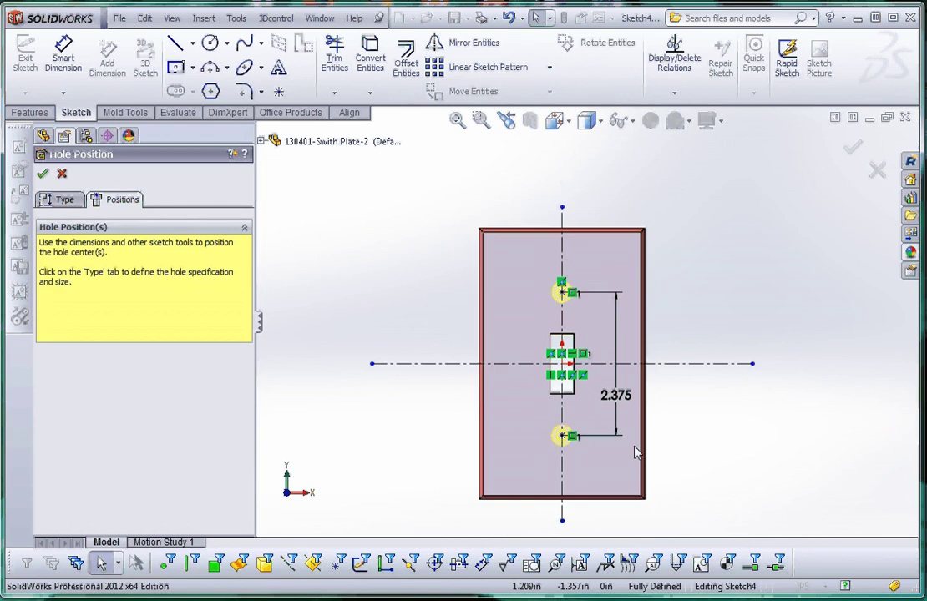
{"action": "key", "text": "f"}
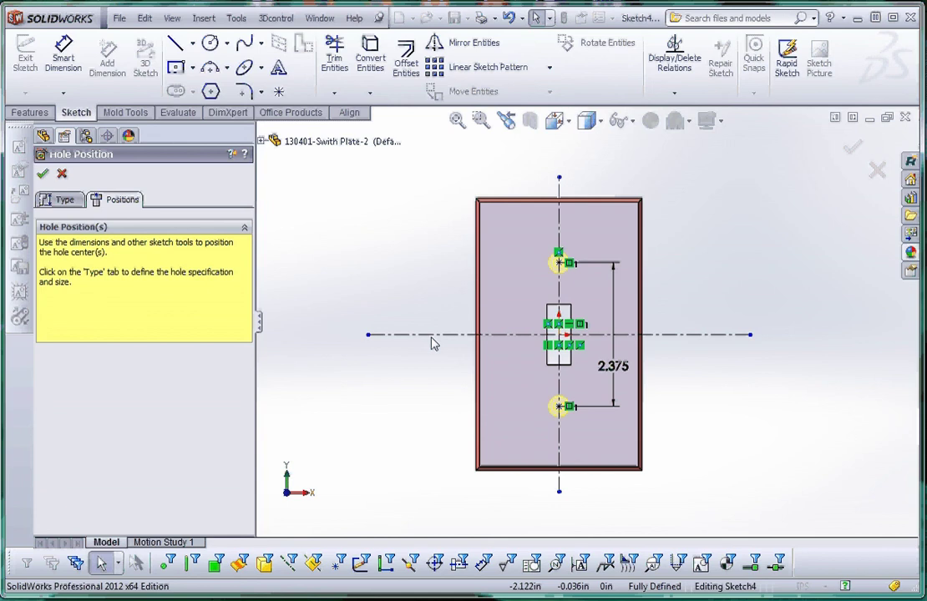
{"action": "left_click", "coordinate": [42, 174]}
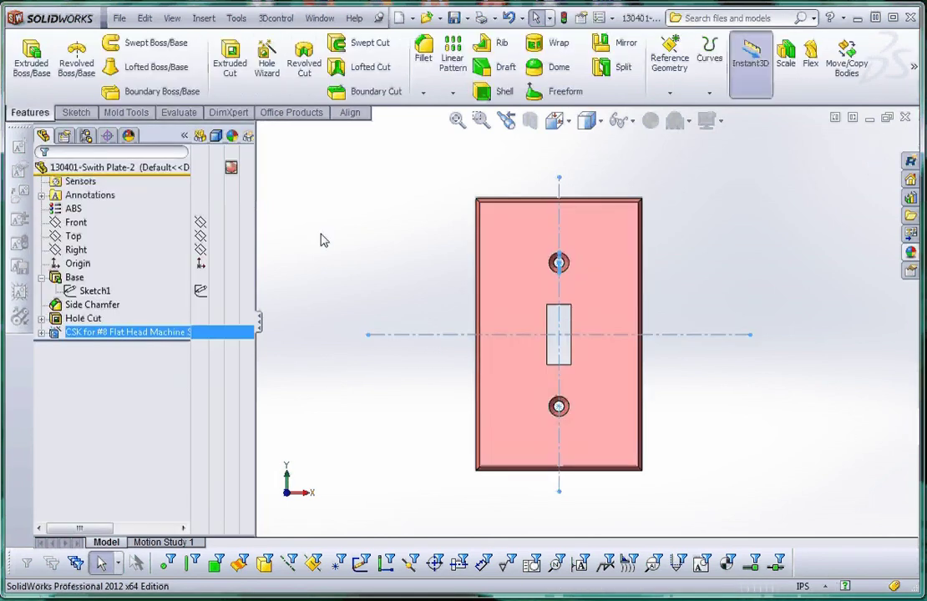
Step: Examine the position sketch and the profile sketch that define the #8 flat head countersunk holes on the plate
{"action": "middle_click_drag", "start_coordinate": [384, 264], "coordinate": [299, 307]}
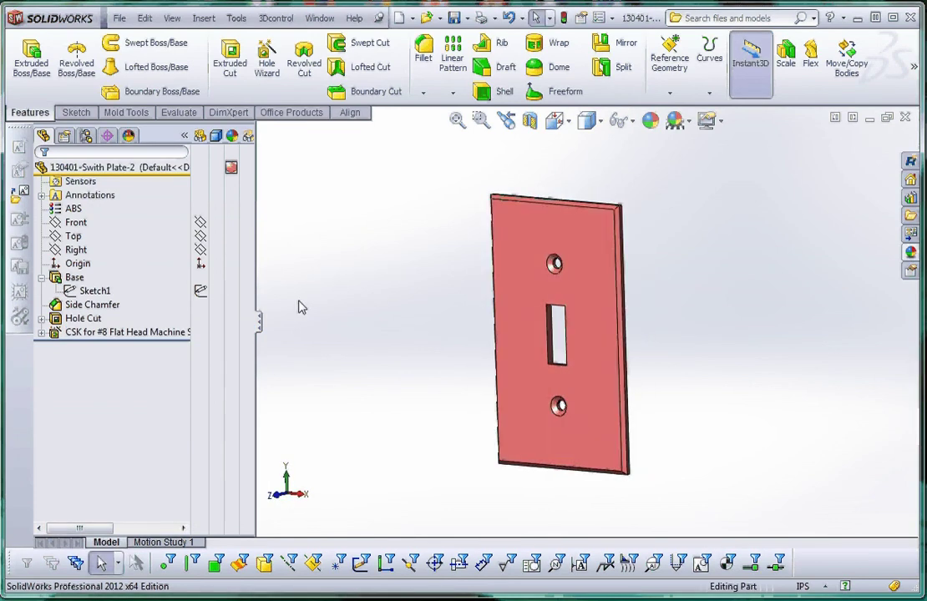
{"action": "left_click", "coordinate": [41, 333]}
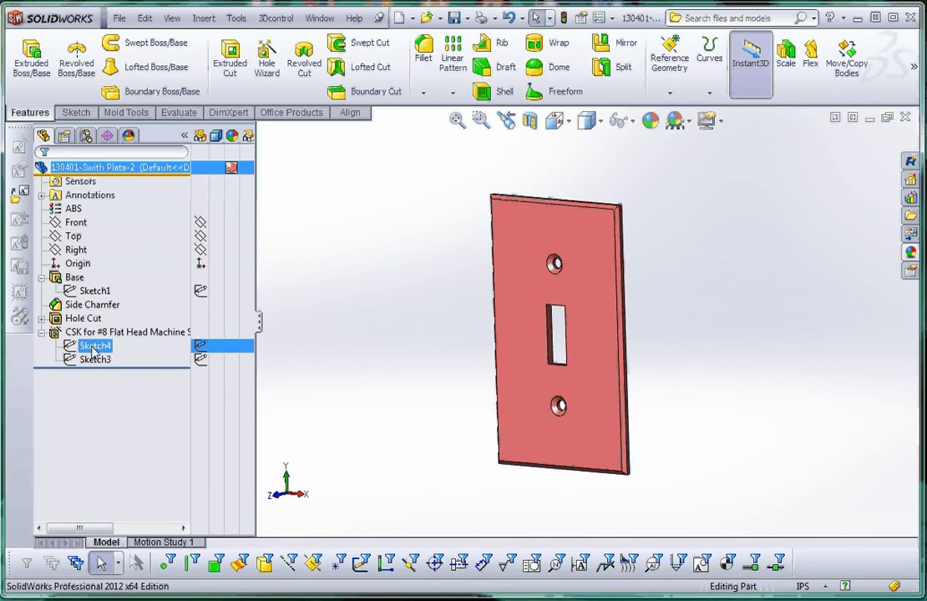
{"action": "left_click", "coordinate": [96, 348]}
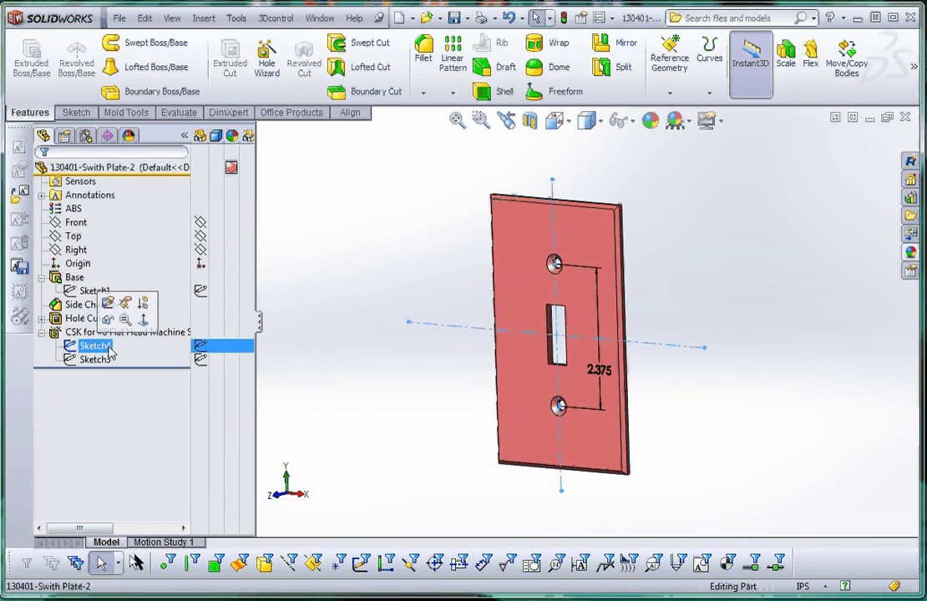
{"action": "left_click", "coordinate": [94, 359], "text": "ctrl"}
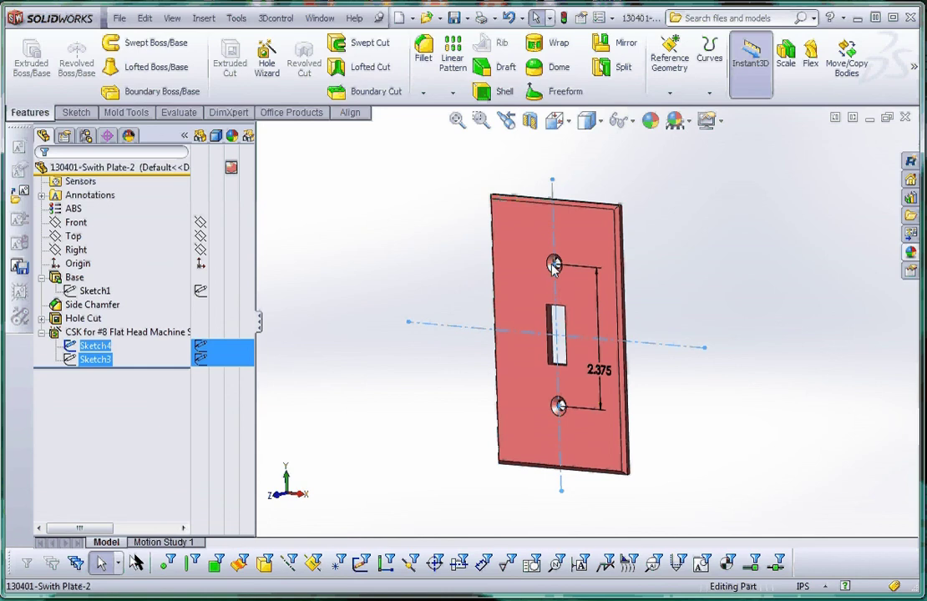
{"action": "left_click", "coordinate": [89, 361]}
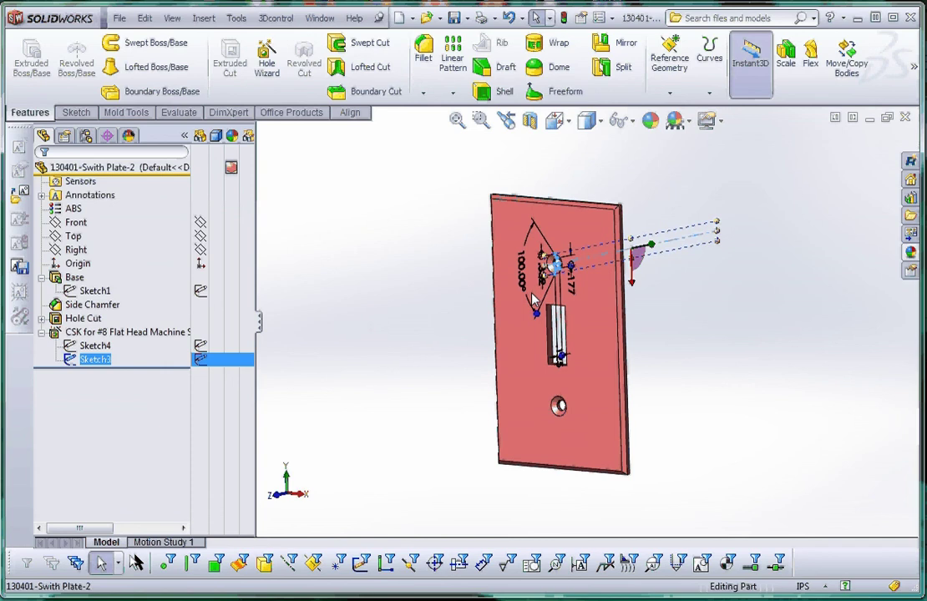
{"action": "left_click", "coordinate": [432, 288]}
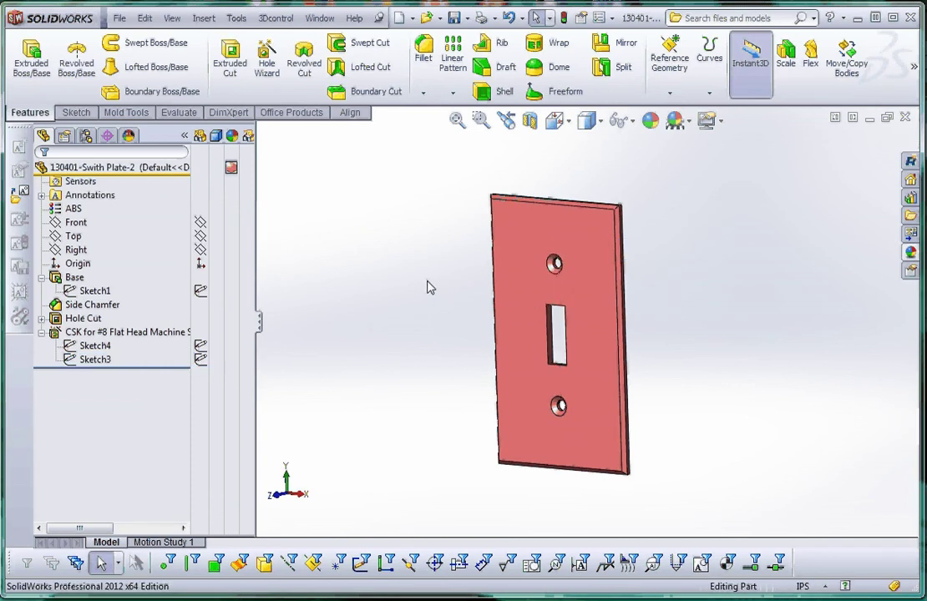